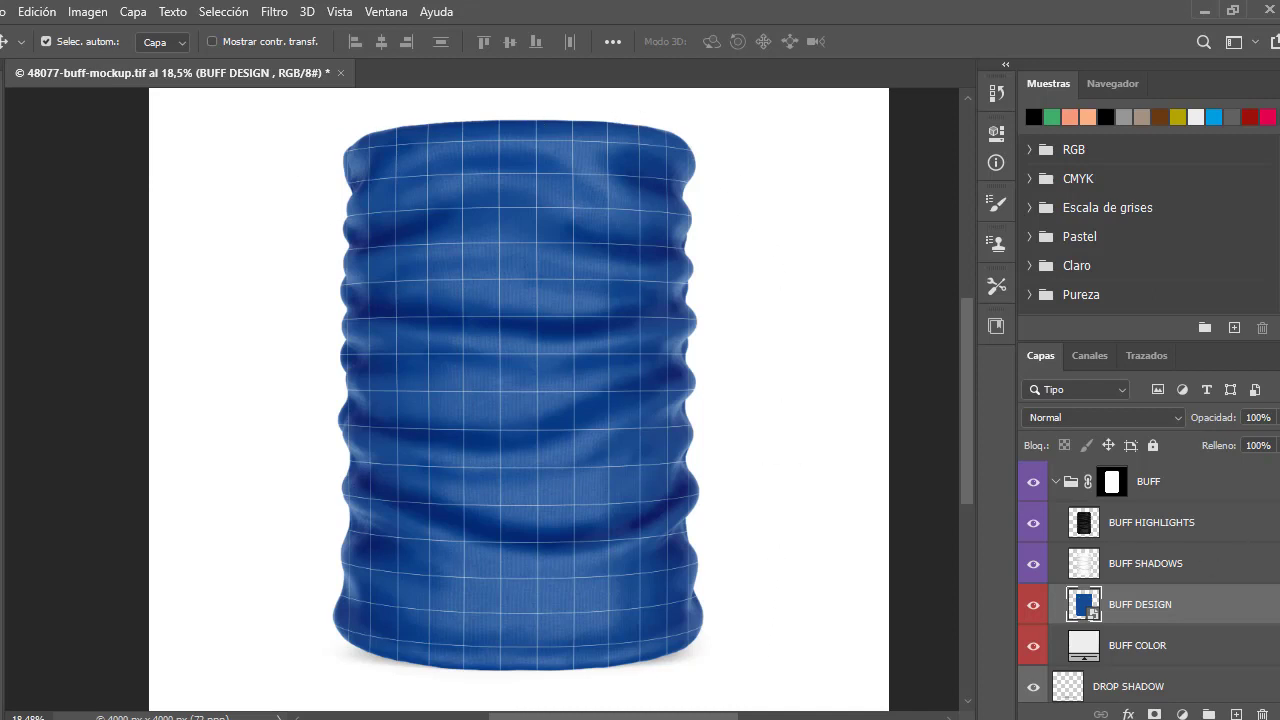
Hide the white BACKGROUND layer to preview the buff on transparency, and show the layer again
scroll(1149, 582, down, 2)
click(1031, 684)
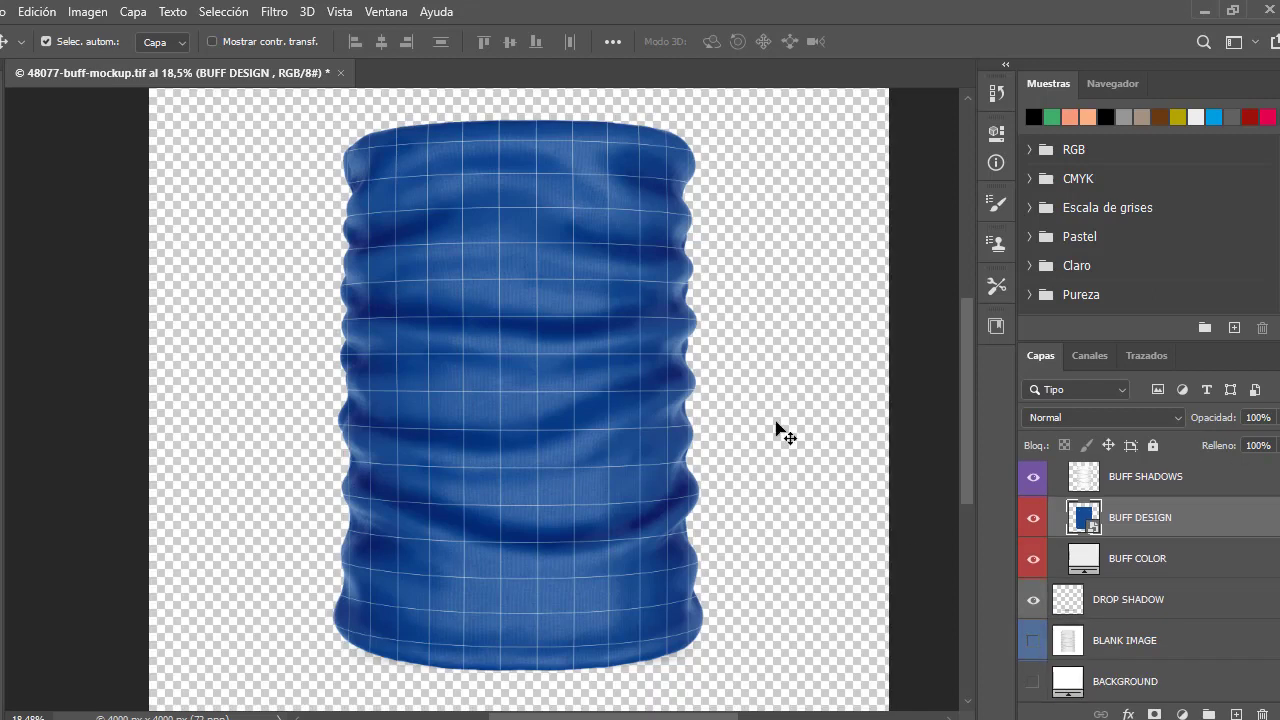
click(1034, 683)
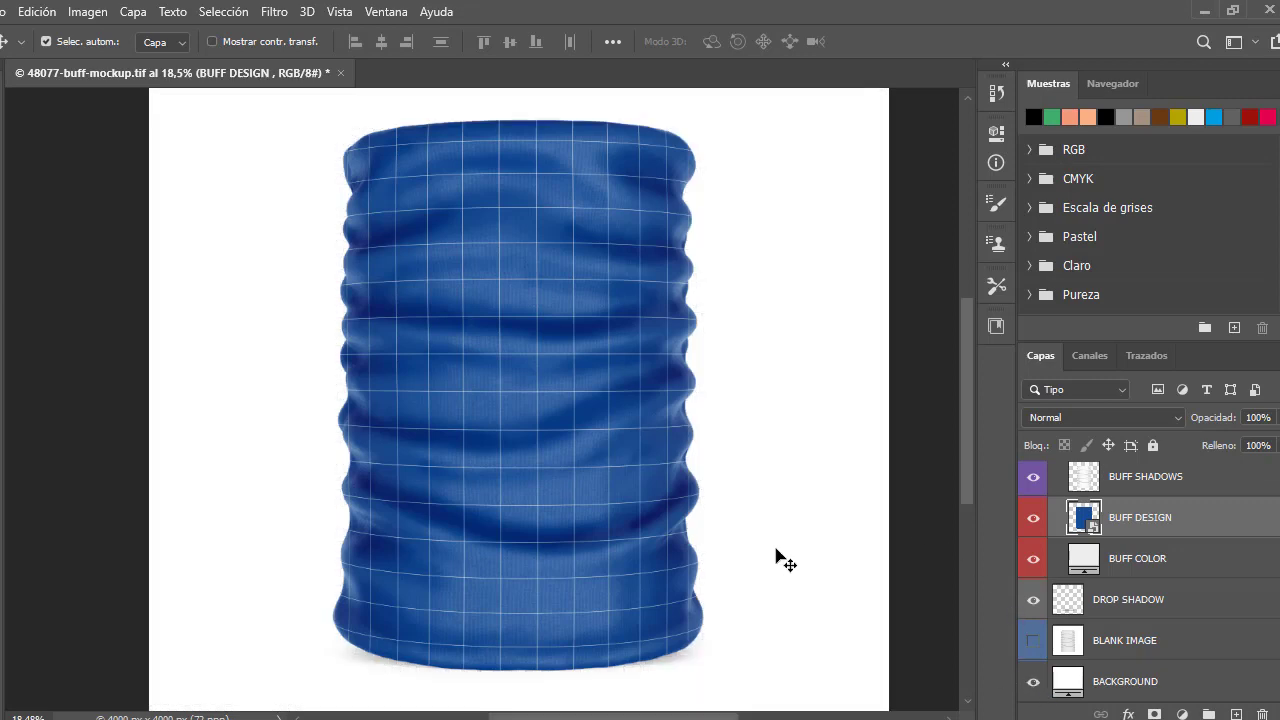
scroll(768, 541, up, 1)
scroll(827, 519, down, 1)
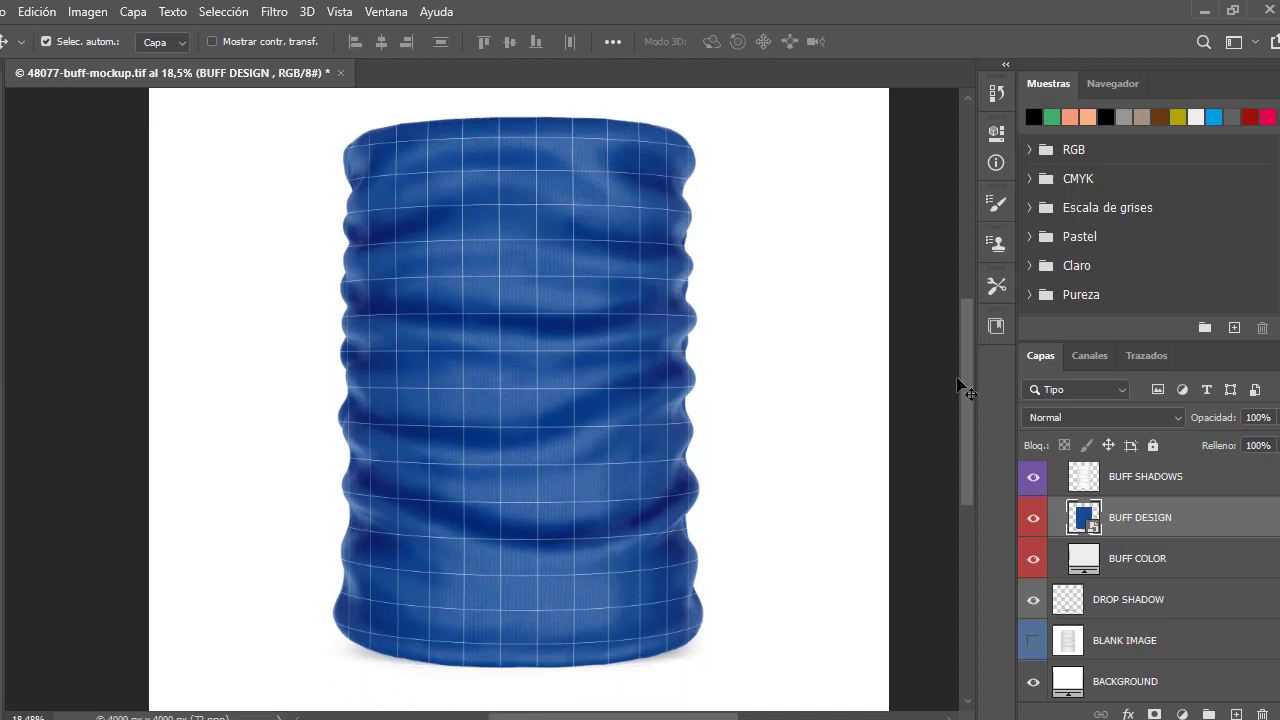
drag(969, 377, 969, 372)
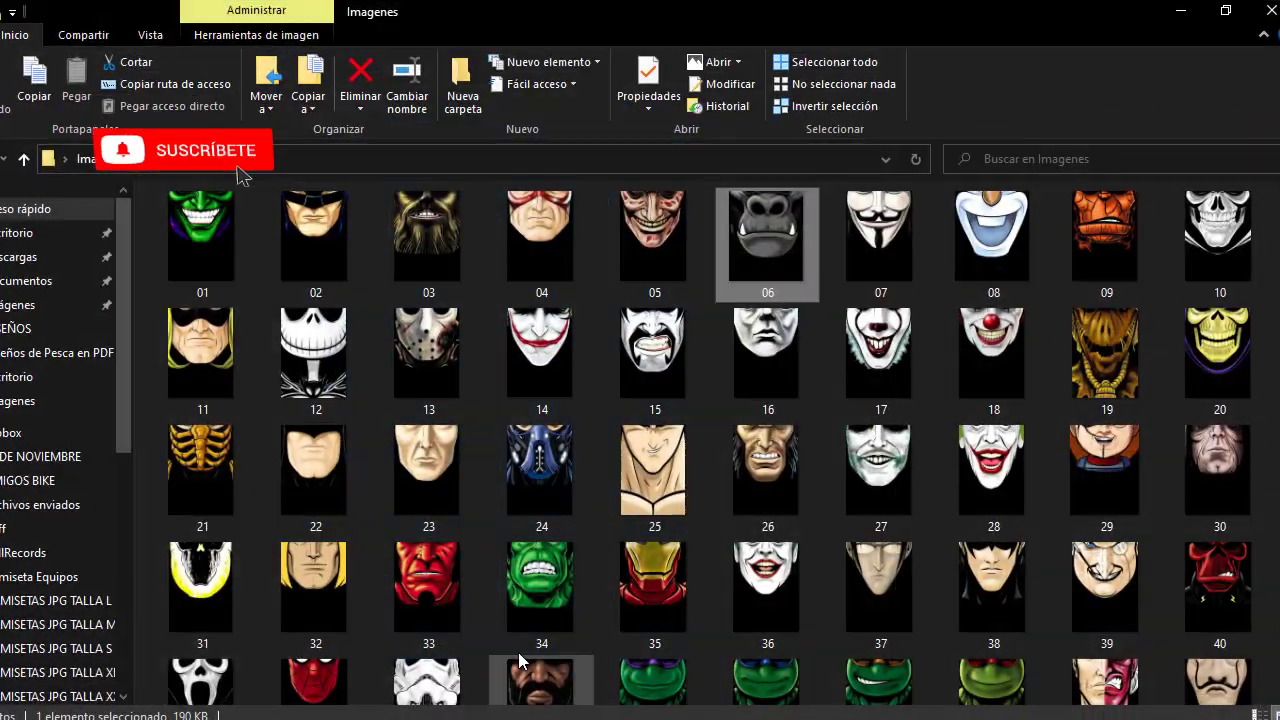
Switch to the Imagenes folder, open image 01 in the photo viewer and browse through the face designs and sample photos
scroll(954, 471, down, 3)
scroll(954, 471, up, 3)
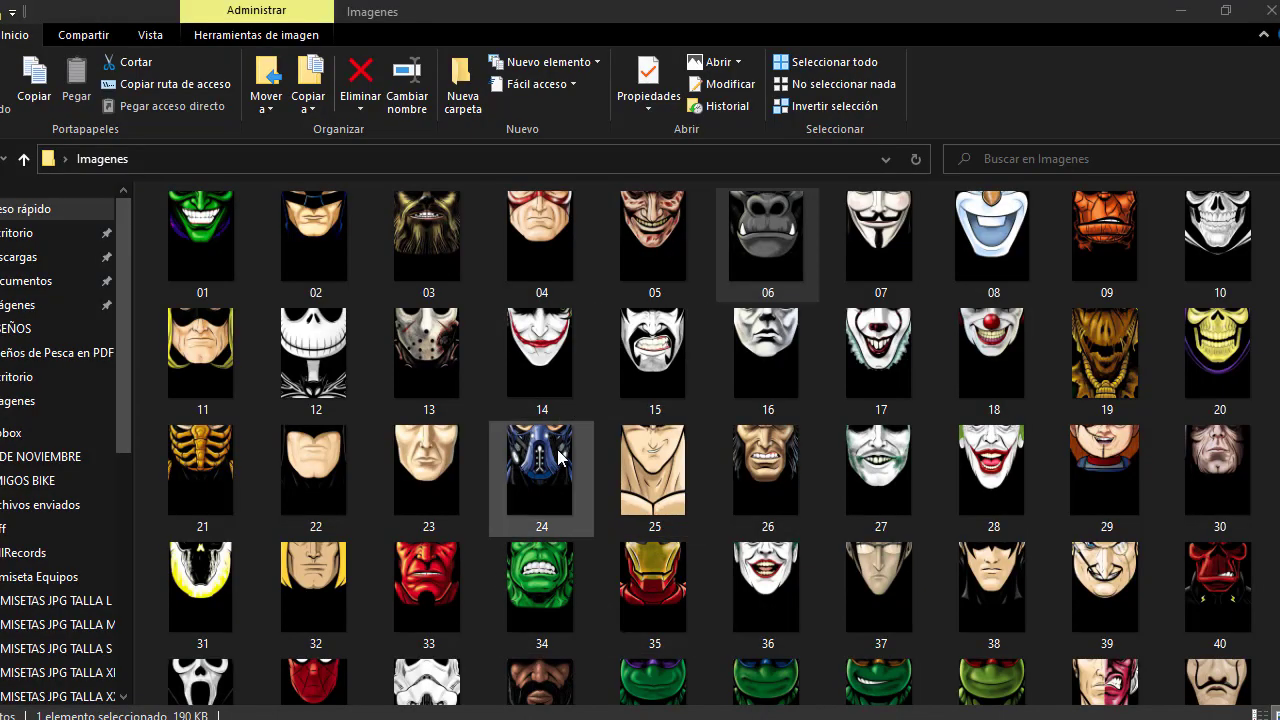
double_click(203, 246)
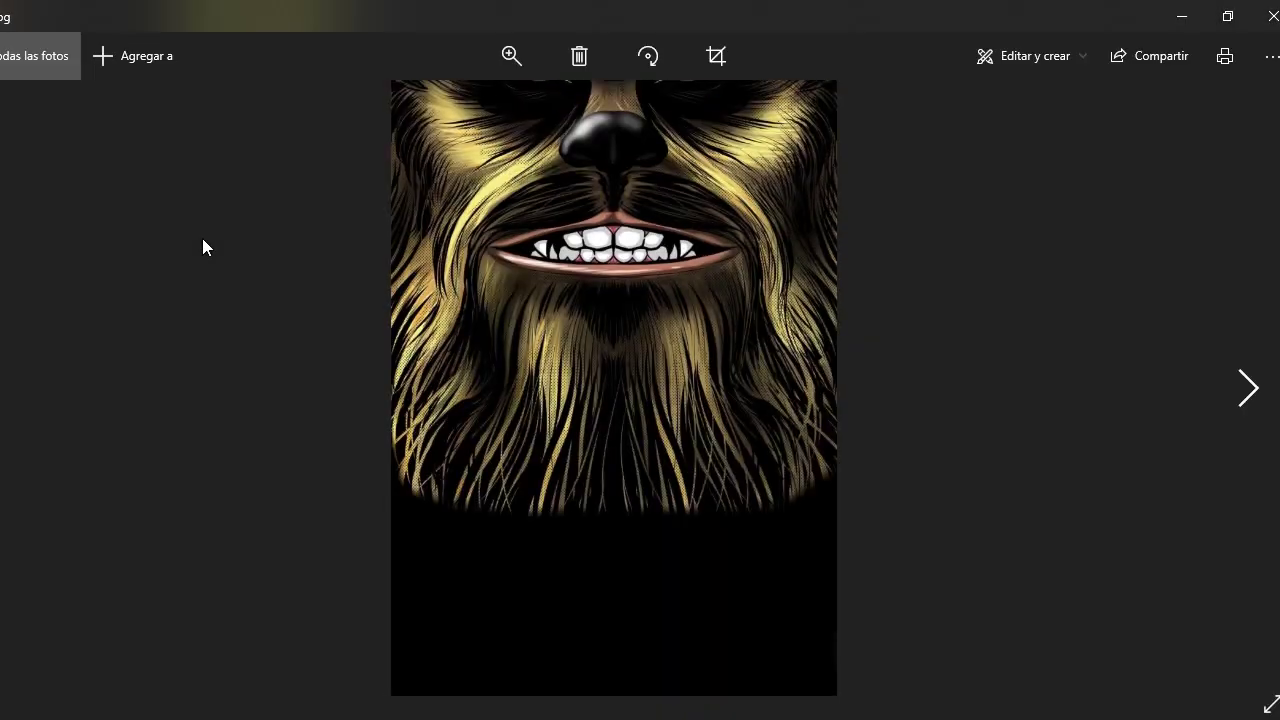
key(Right)
key(Right)
key(Right)
key(Right)
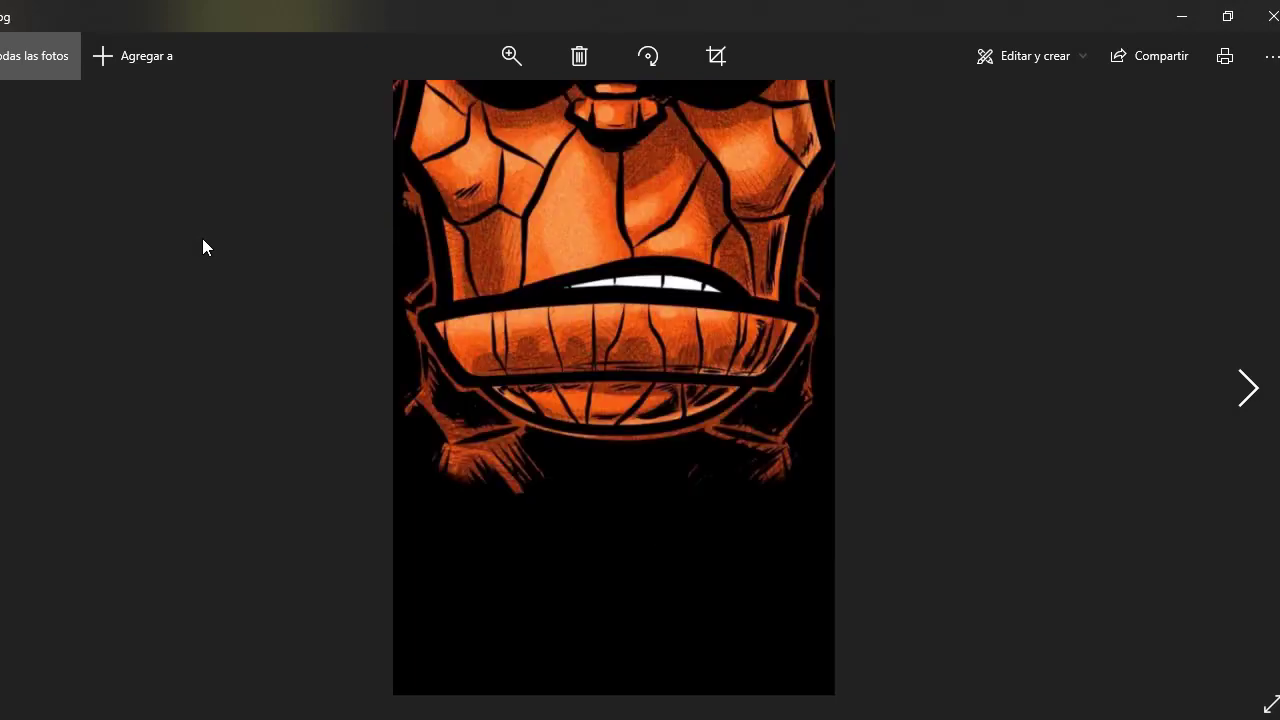
key(Right)
key(Right)
key(Right)
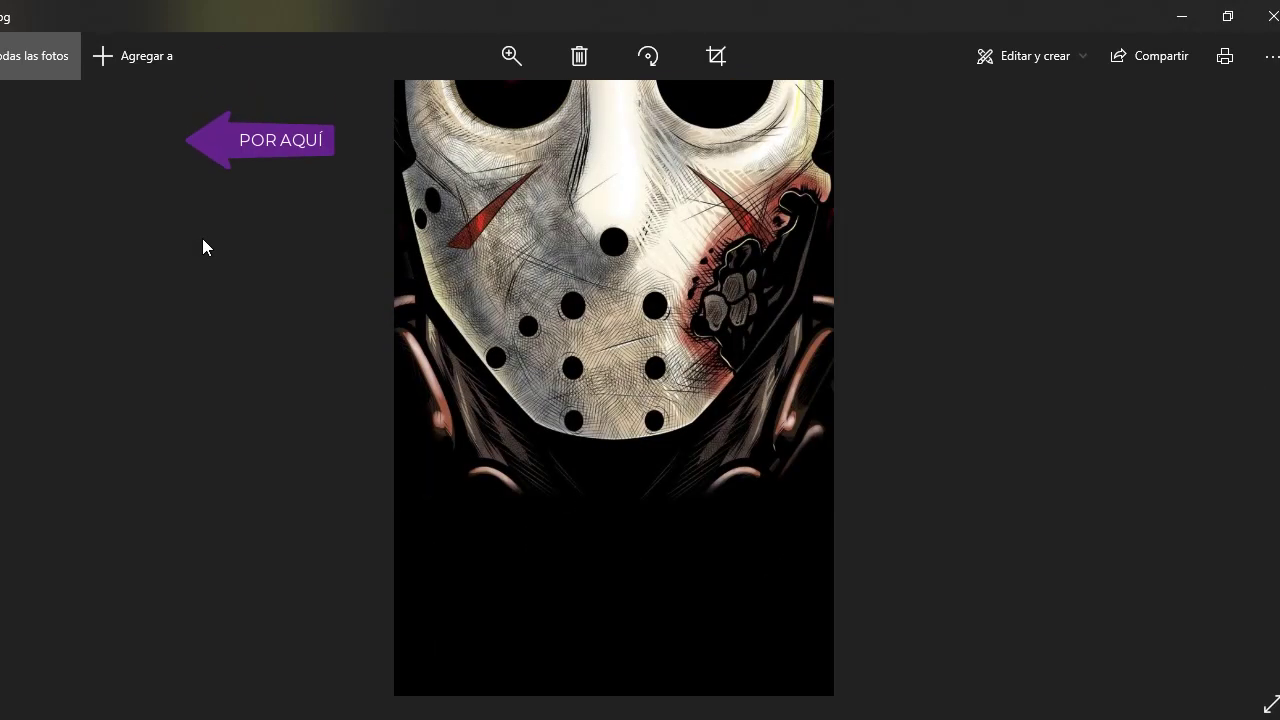
key(Right)
key(Right)
key(Right)
key(Right)
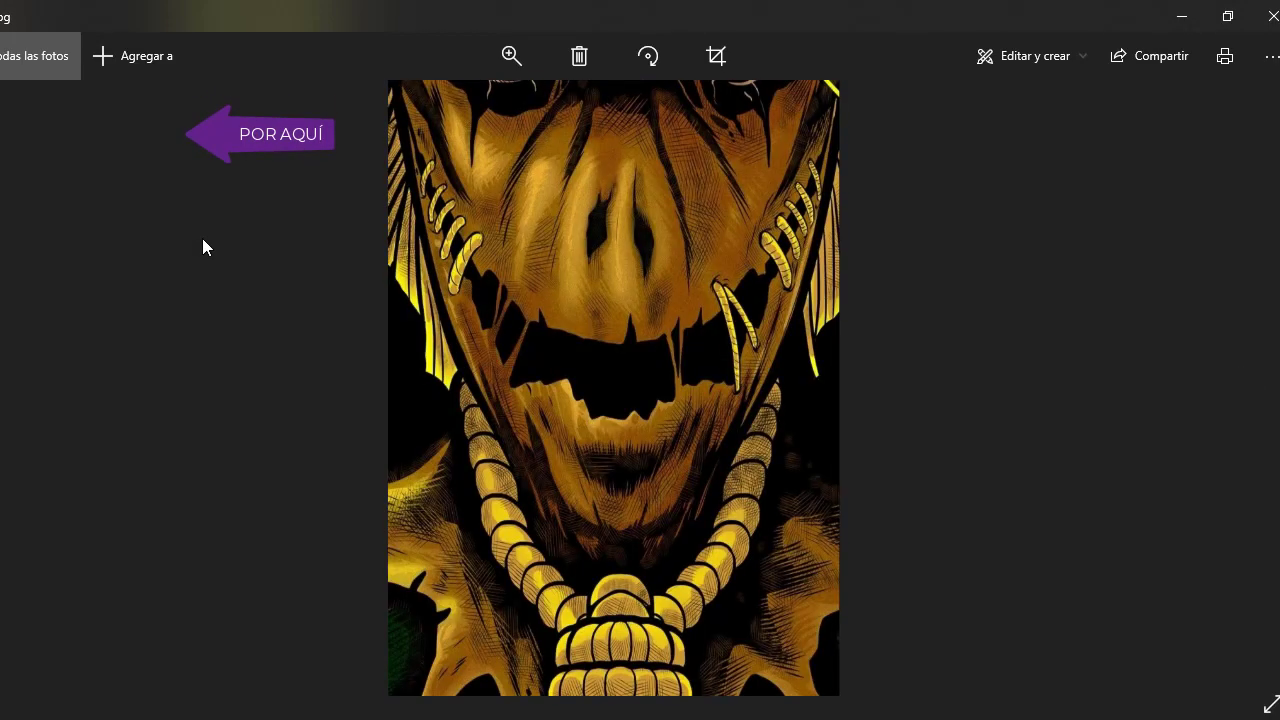
key(Right)
key(Right)
key(Right)
key(Right)
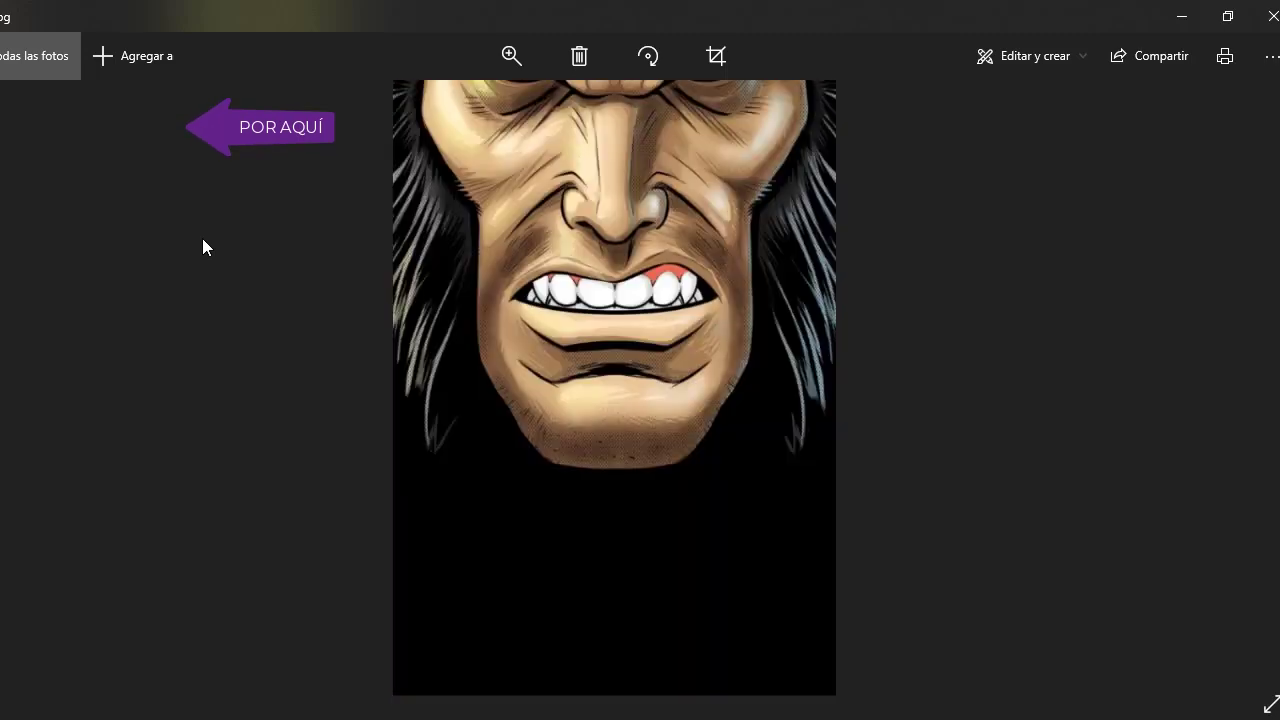
key(Right)
key(Right)
key(Right)
key(Right)
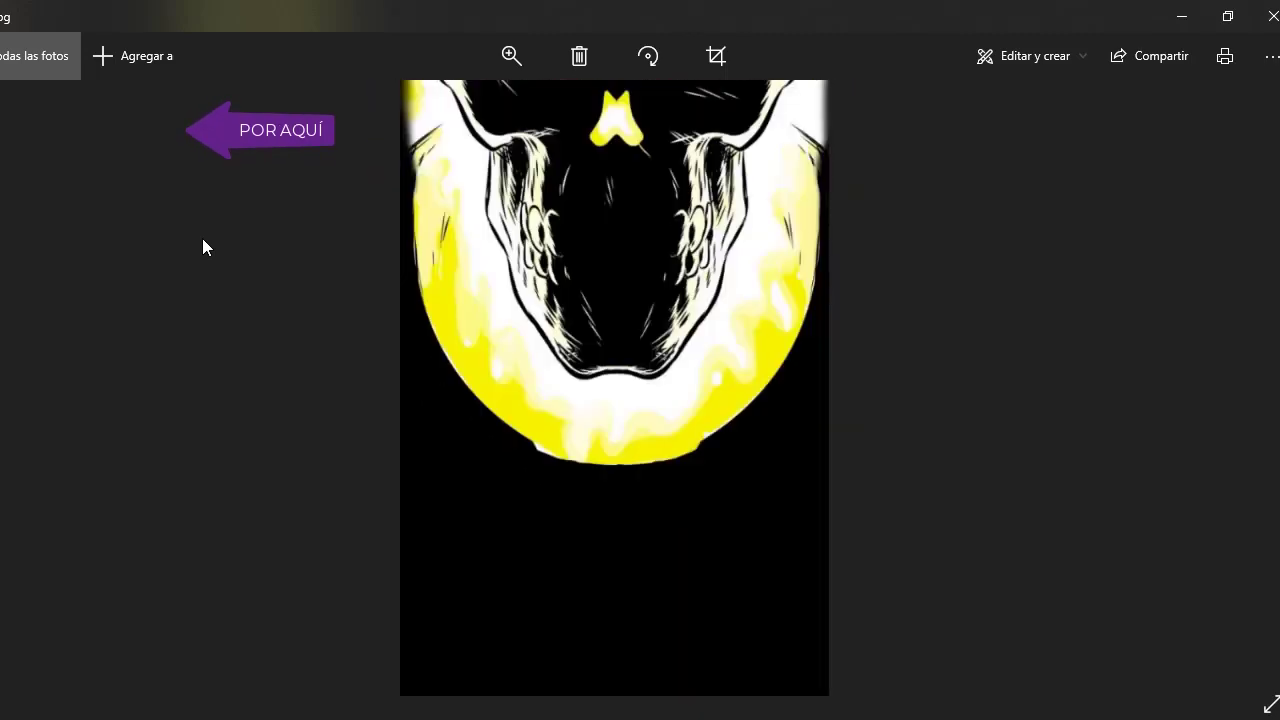
key(Right)
key(Right)
key(Right)
key(Right)
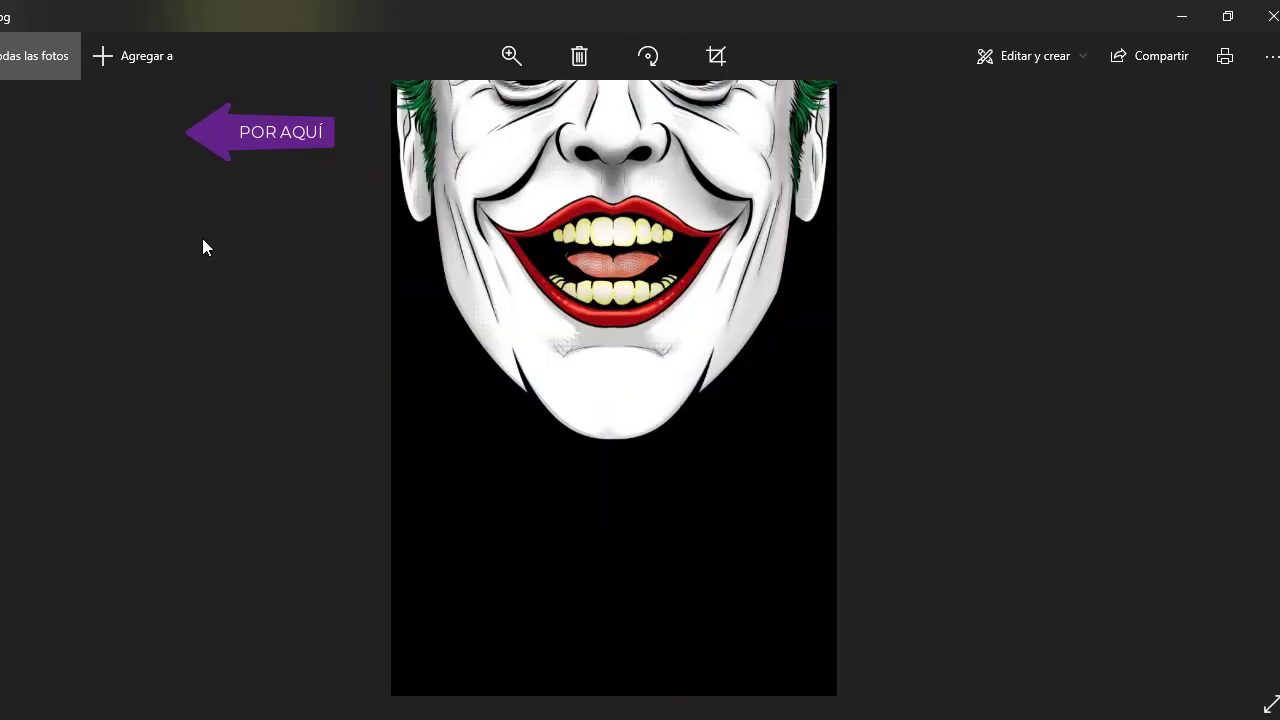
key(Right)
key(Right)
key(Right)
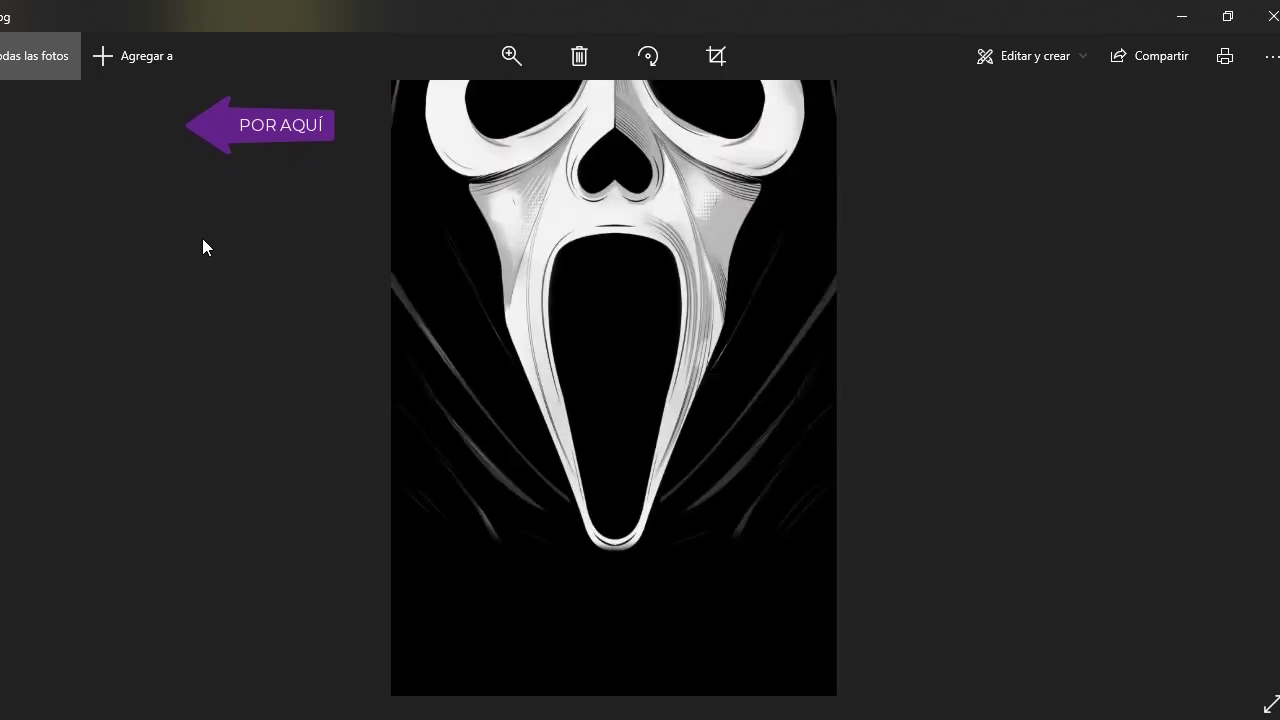
key(Right)
key(Right)
key(Right)
key(Right)
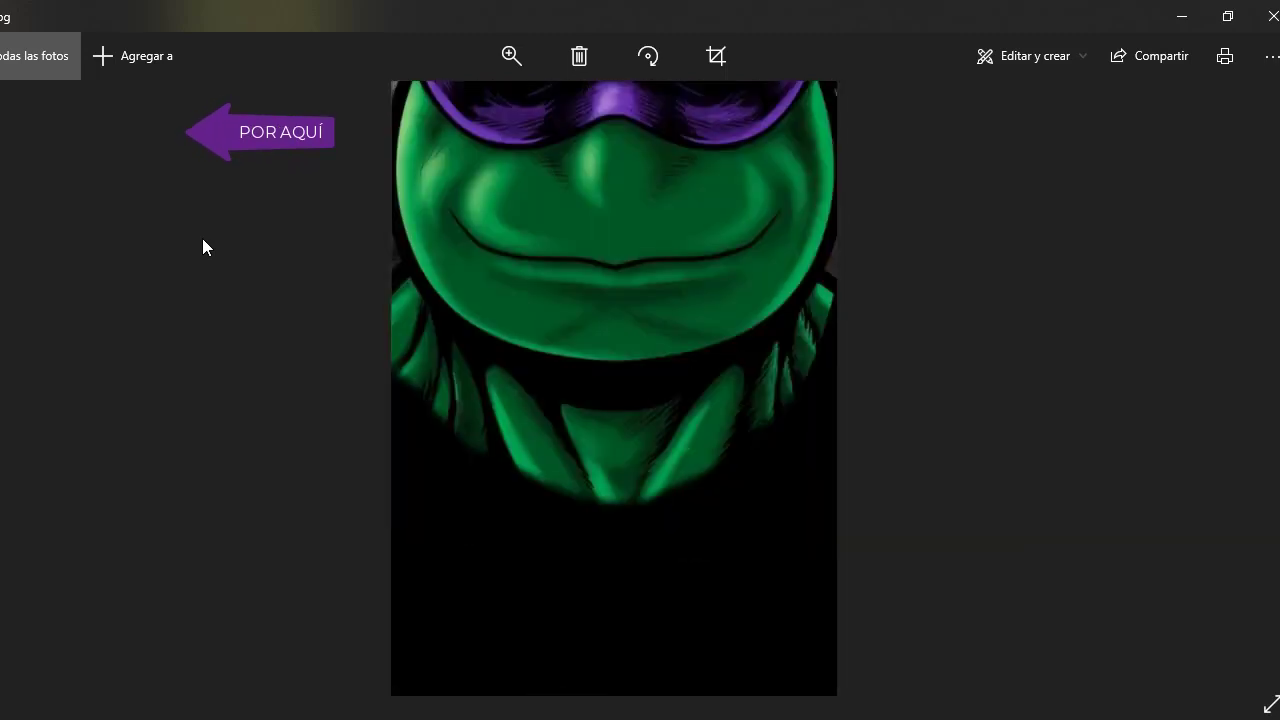
key(Right)
key(Right)
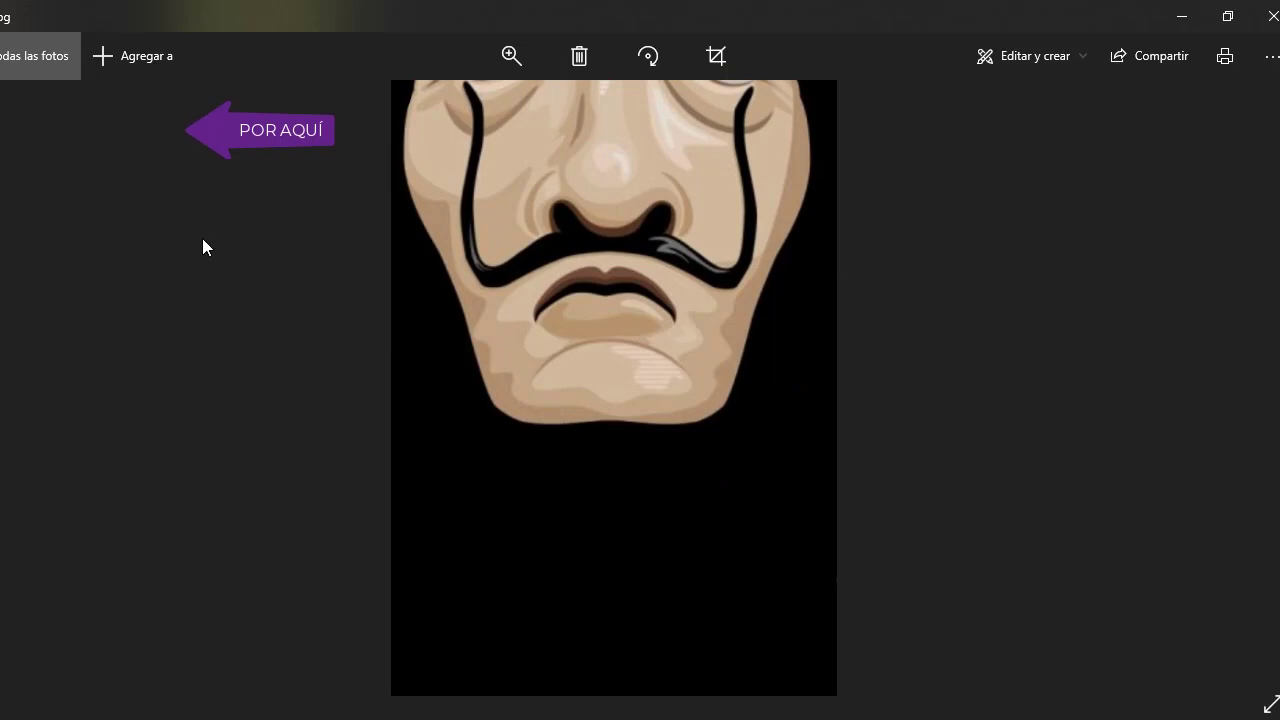
key(Left)
key(Left)
key(Right)
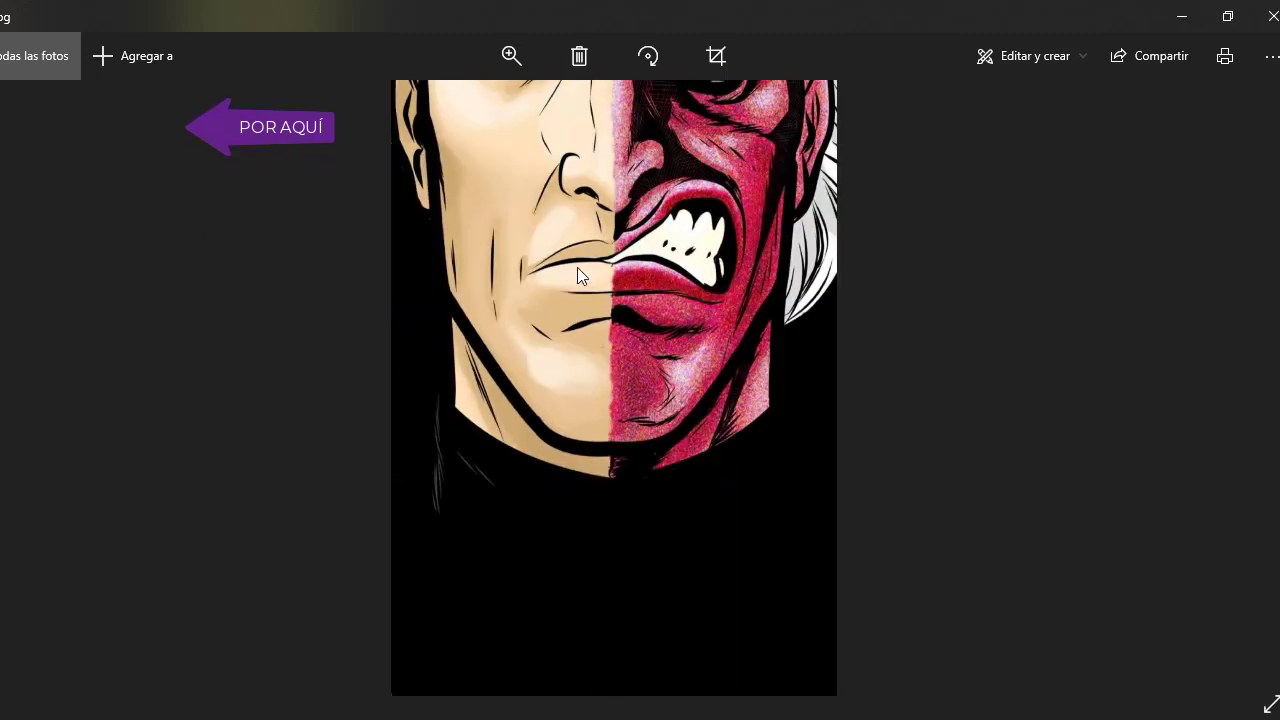
key(Right)
key(Right)
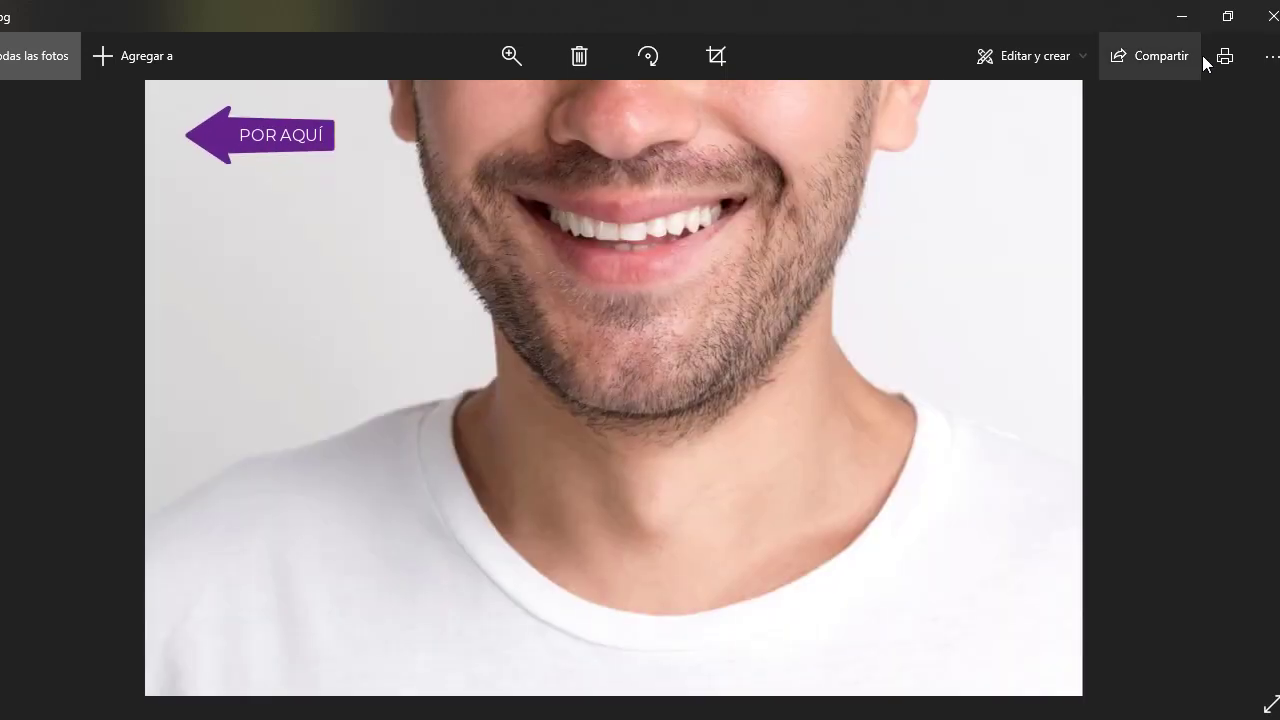
Close the photo viewer and look over the design thumbnails in the Imagenes folder
click(1270, 27)
scroll(595, 563, down, 2)
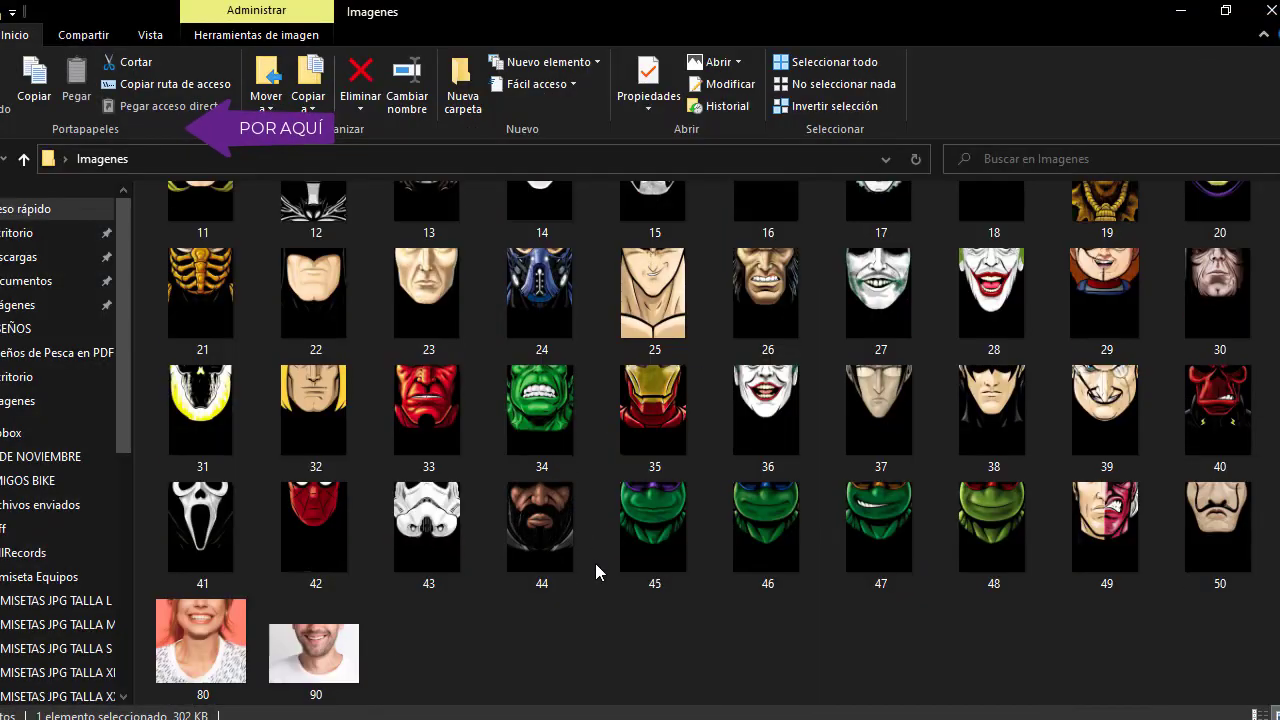
scroll(575, 562, up, 2)
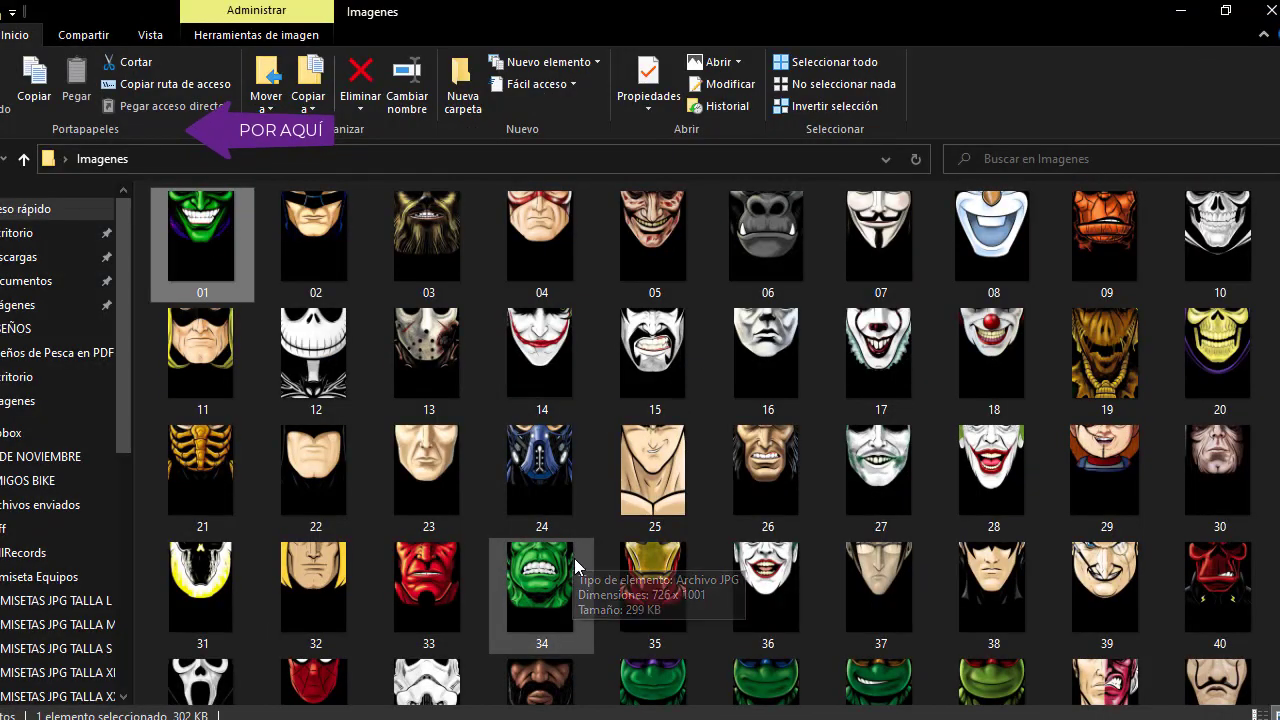
scroll(588, 552, down, 3)
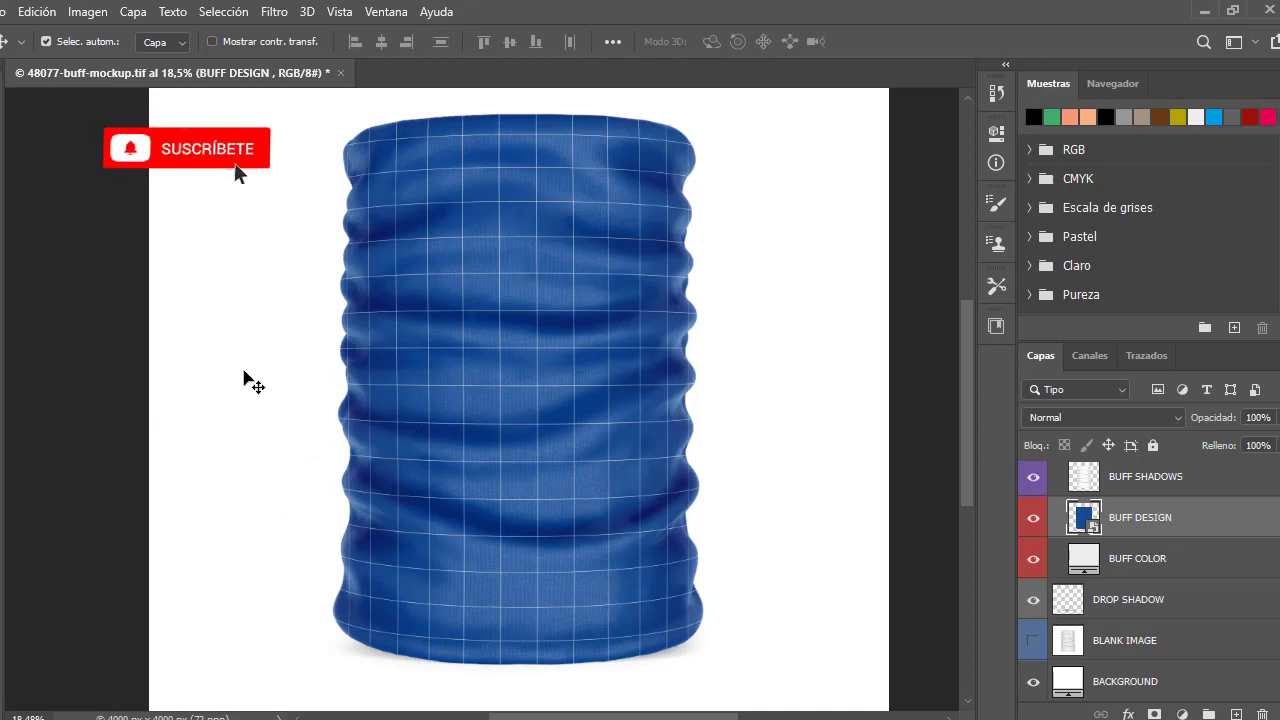
Switch back to Photoshop and examine the buff mockup from its upper to lower edge, including its folds and fabric texture up close
key(ctrl+z)
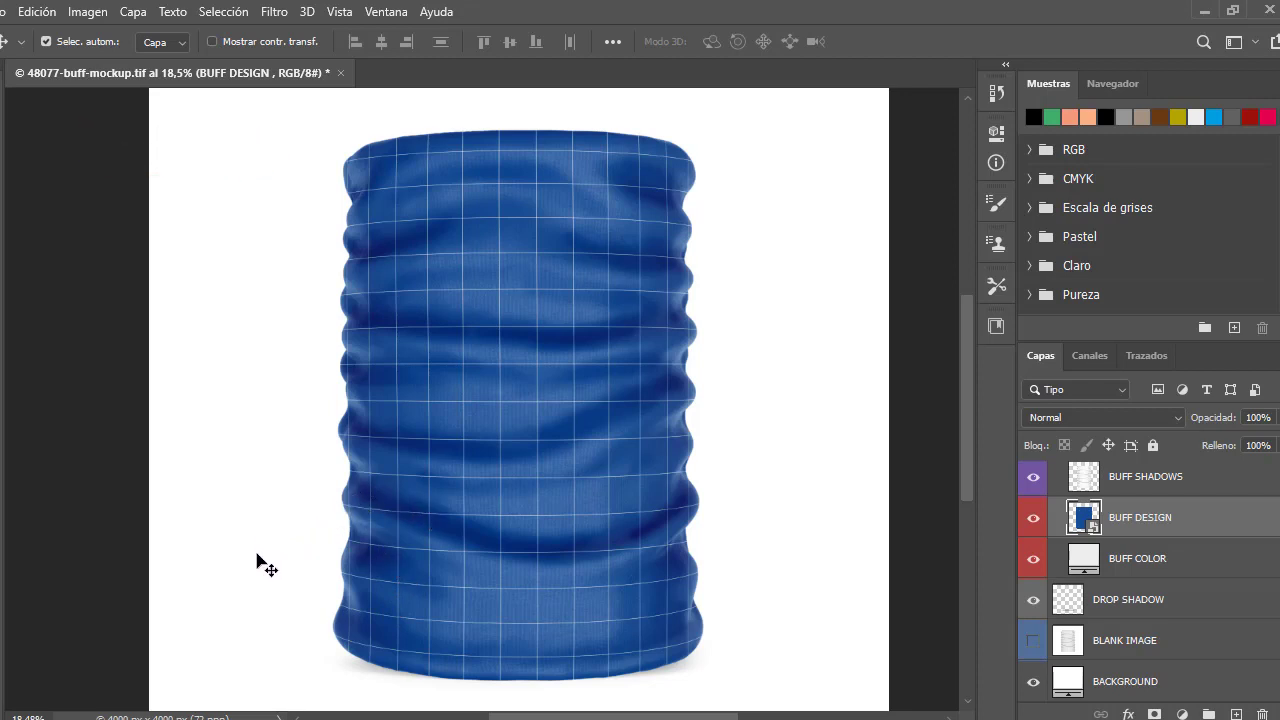
key(shift+Up)
key(shift+Up)
key(shift+Up)
key(shift+Up)
key(shift+Up)
key(shift+Up)
key(shift+Up)
key(shift+Up)
key(shift+Up)
key(shift+Up)
key(shift+Up)
key(shift+Up)
key(shift+Up)
key(shift+Up)
key(shift+Up)
key(shift+Up)
key(shift+Down)
key(shift+Down)
key(shift+Down)
key(shift+Down)
key(shift+Down)
key(shift+Down)
key(shift+Down)
key(shift+Down)
key(shift+Down)
key(shift+Down)
key(shift+Down)
key(shift+Down)
key(shift+Down)
key(shift+Down)
key(shift+Down)
key(shift+Down)
key(shift+Up)
key(shift+Up)
key(shift+Up)
key(shift+Up)
key(shift+Up)
key(shift+Up)
key(shift+Up)
key(shift+Up)
key(shift+Up)
key(shift+Up)
key(shift+Up)
key(shift+Up)
key(shift+Up)
key(shift+Up)
key(shift+Up)
key(shift+Up)
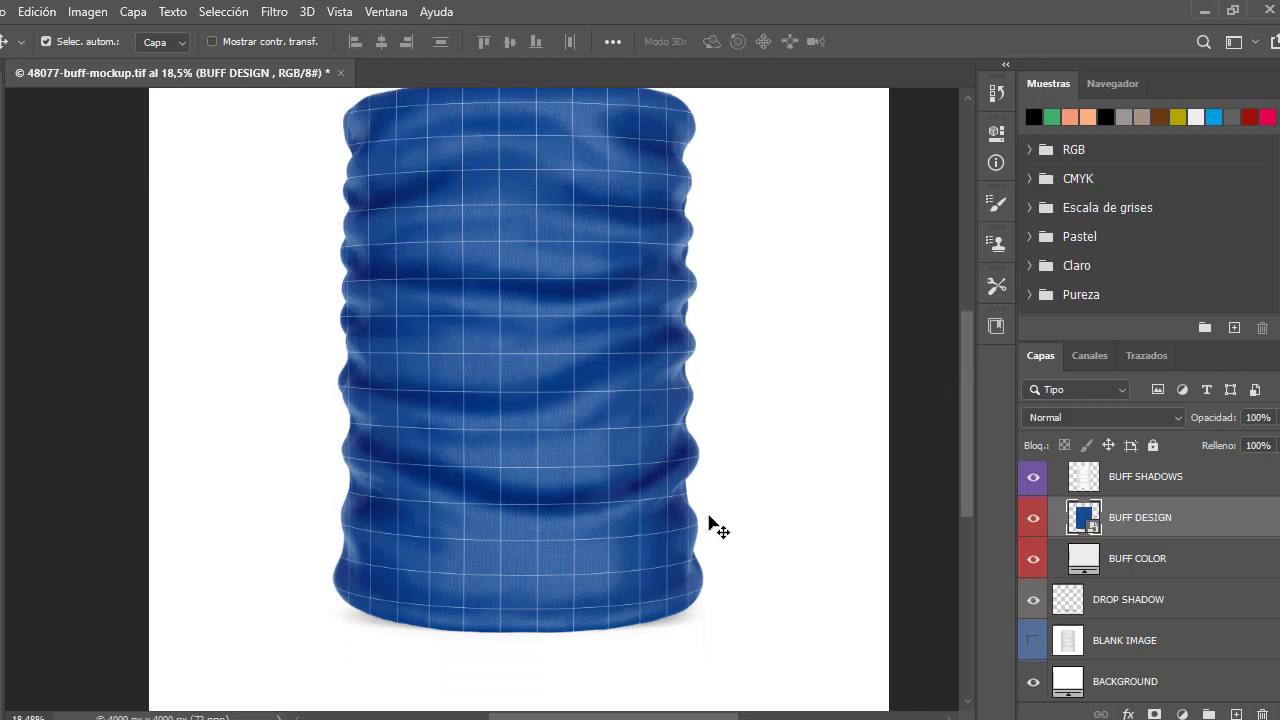
key(shift+Down)
key(shift+Down)
key(shift+Down)
key(shift+Down)
key(shift+Down)
key(shift+Down)
key(shift+Down)
key(shift+Down)
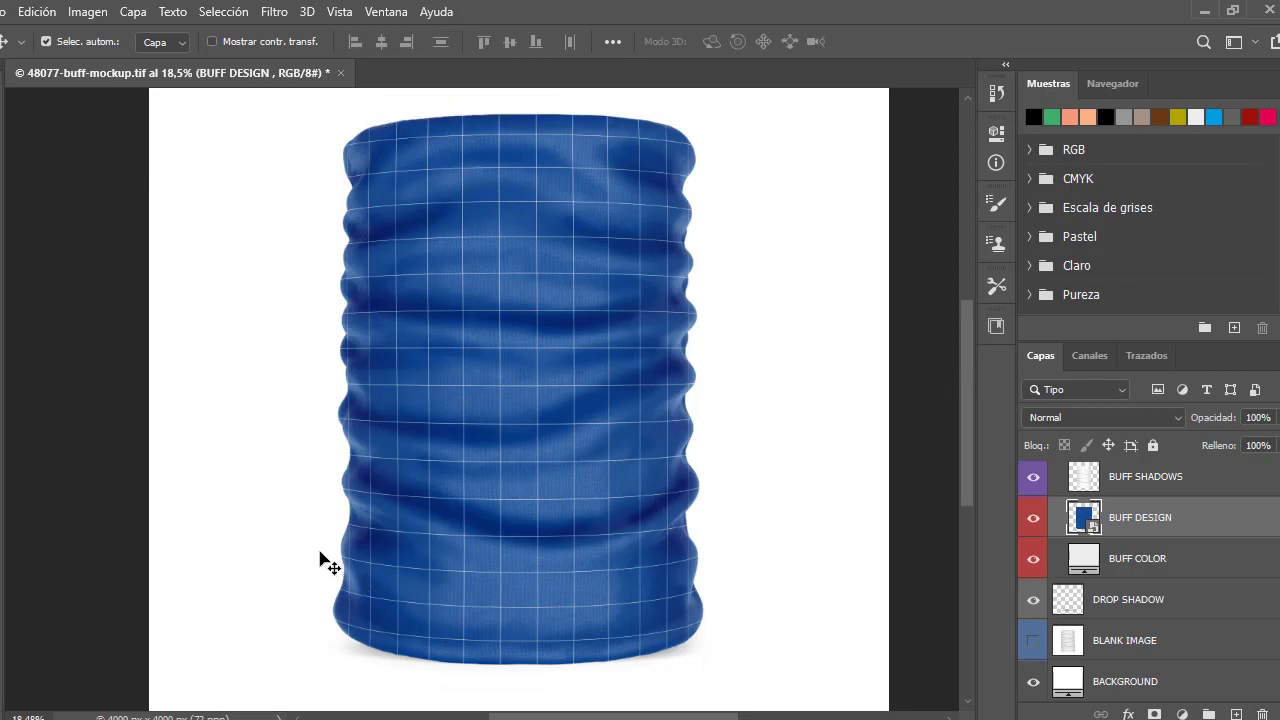
mouse_move(961, 374)
mouse_down()
mouse_move(971, 327)
mouse_move(974, 362)
mouse_up()
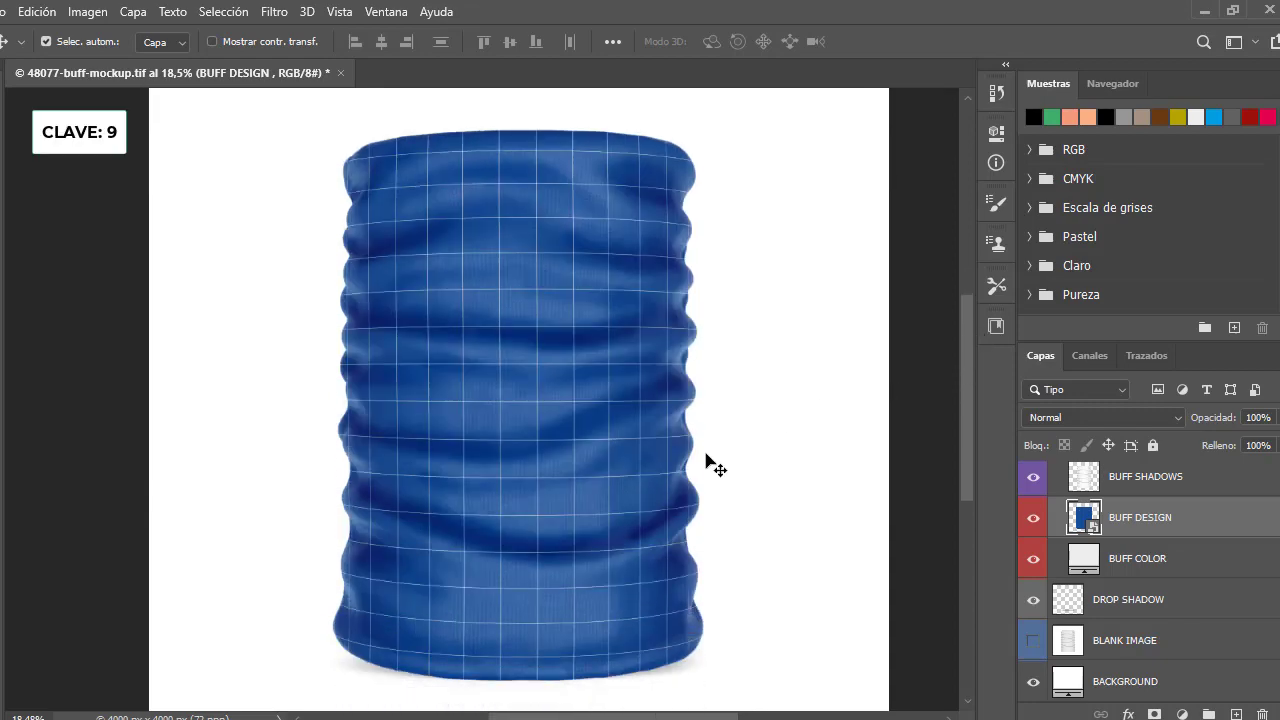
scroll(609, 463, up, 4)
scroll(530, 440, up, 3)
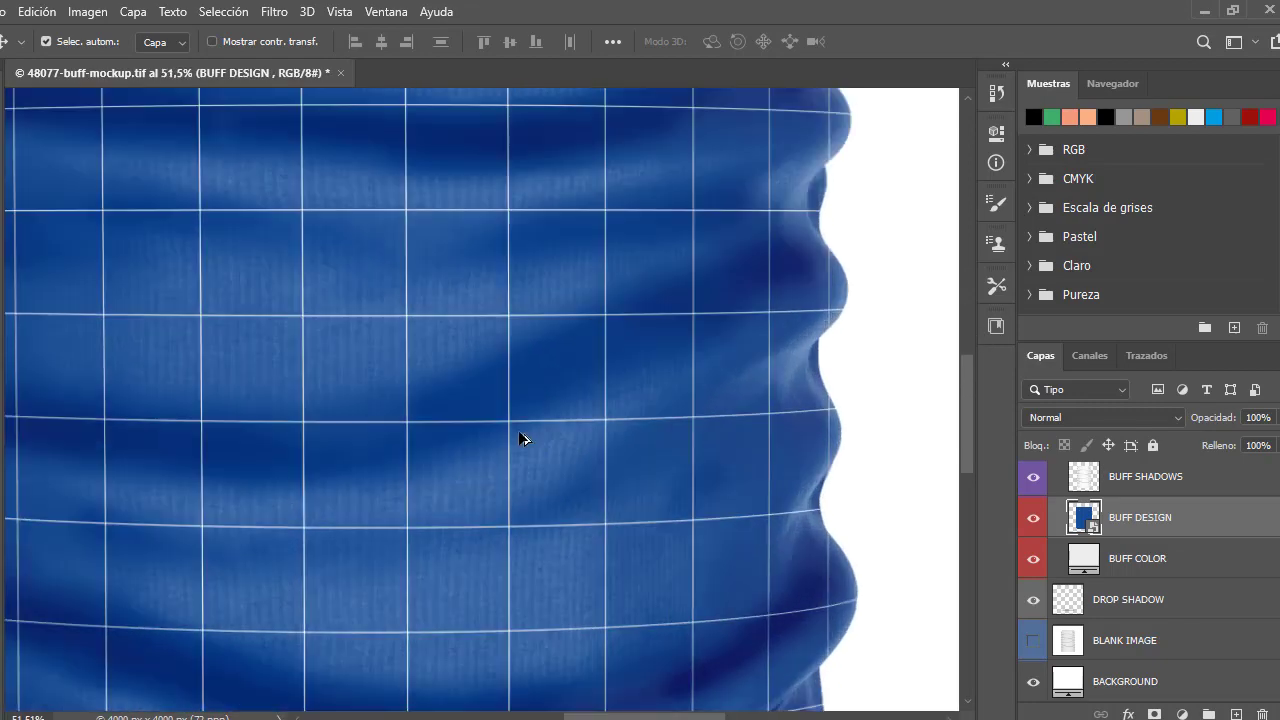
scroll(523, 437, down, 2)
scroll(523, 437, down, 5)
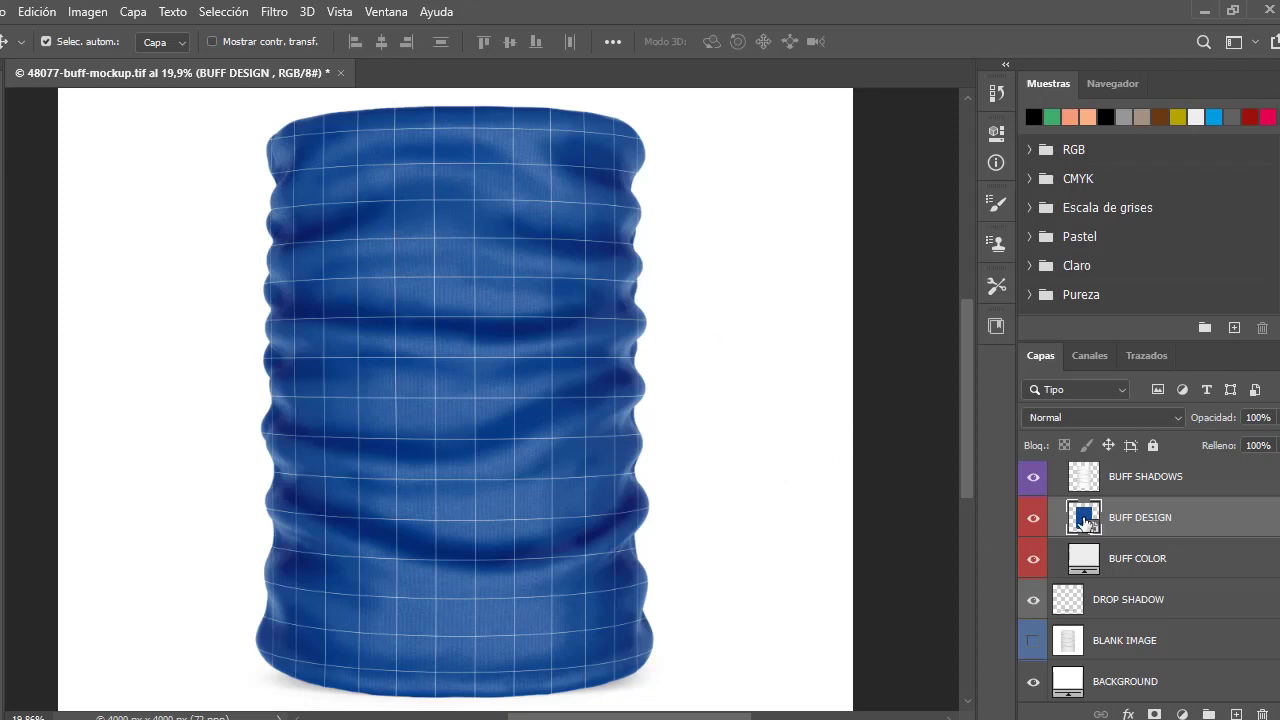
Open the contents of the BUFF DESIGN smart object inside the BUFF group for editing
scroll(1085, 522, up, 2)
click(1065, 483)
click(1056, 481)
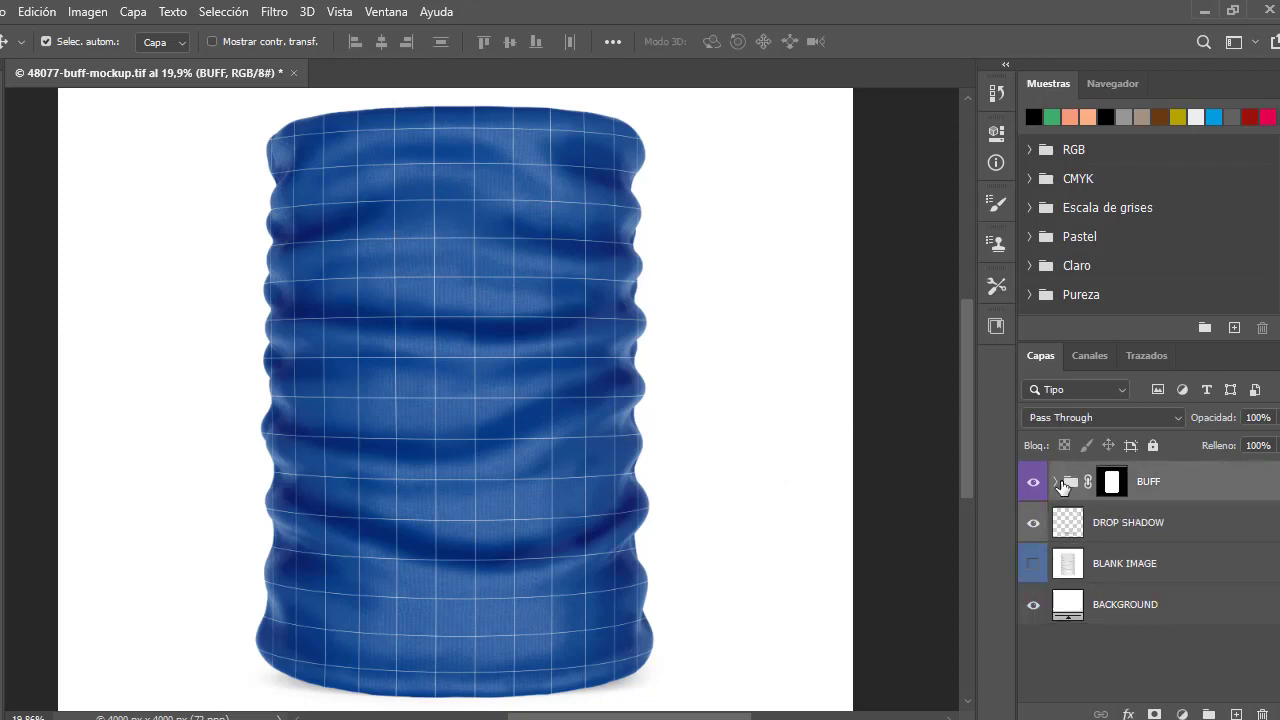
click(1057, 482)
scroll(1122, 590, down, 1)
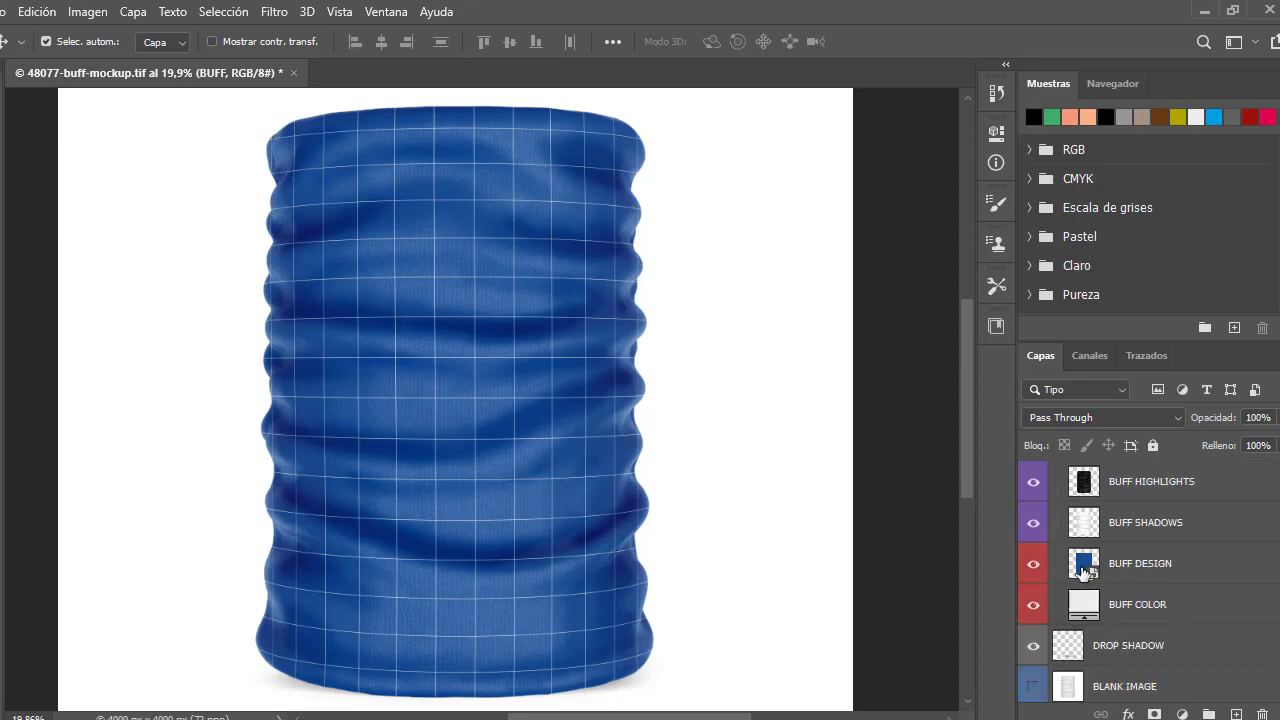
double_click(1083, 566)
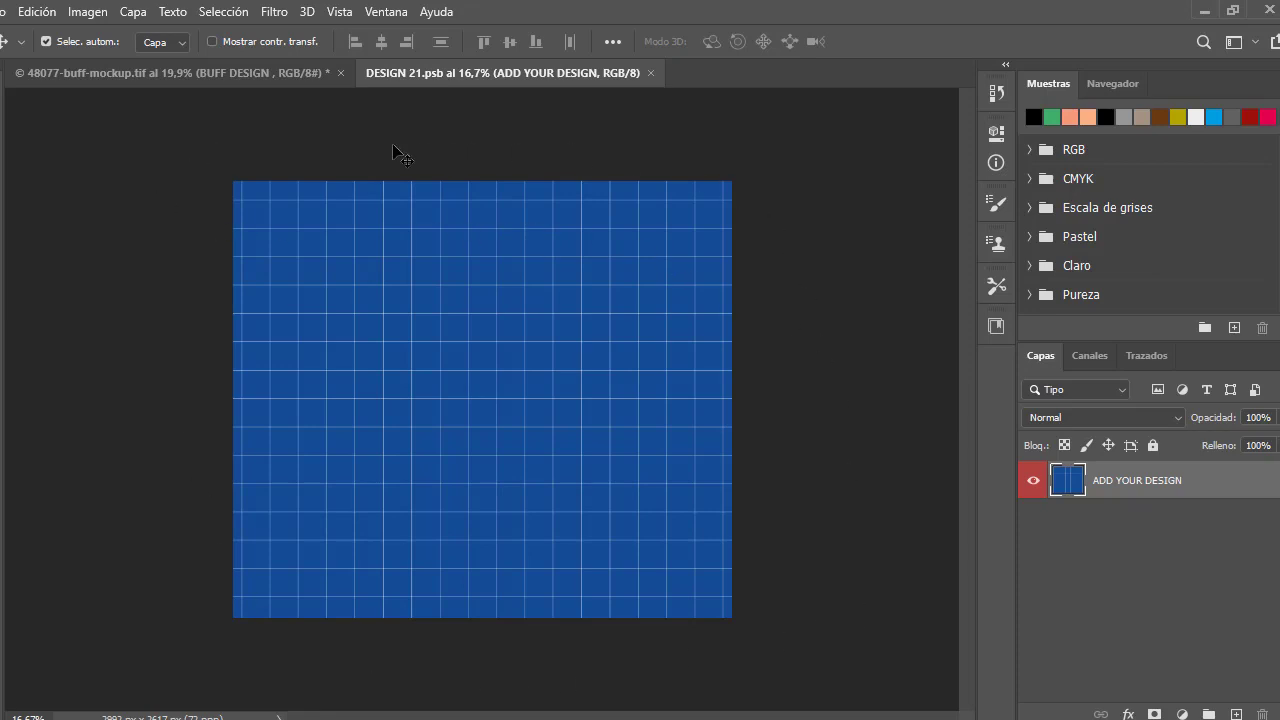
Compare the buff mockup document with the open smart object DESIGN 21.psb, ending on the design document
click(198, 72)
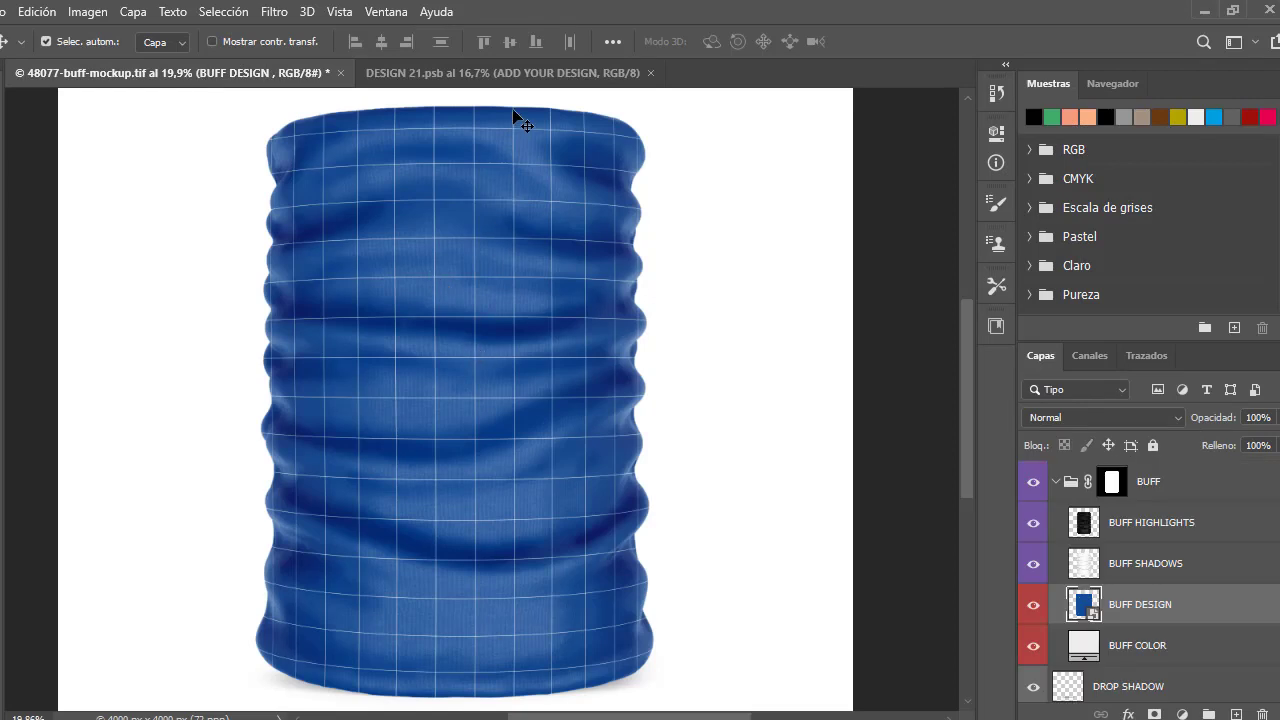
click(515, 76)
click(268, 82)
click(520, 73)
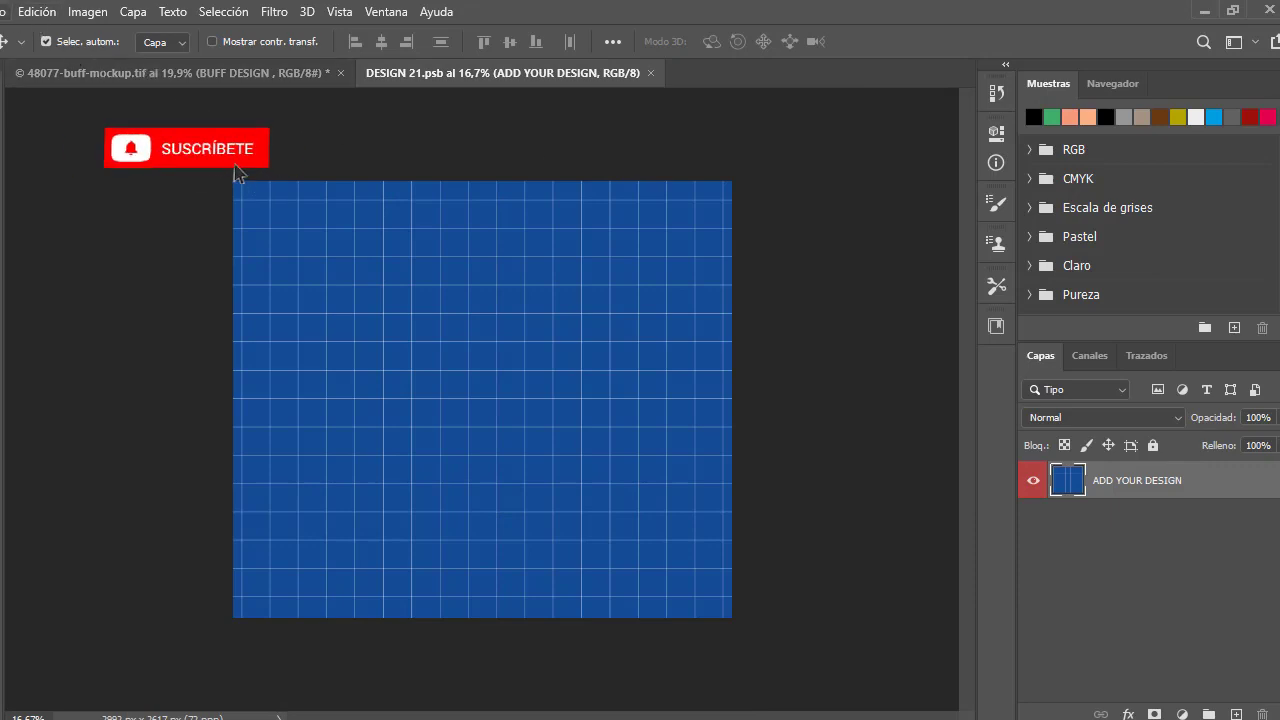
Place the yellow skull image 20 from the Imagenes folder as an embedded element over the blue grid design
click(2, 11)
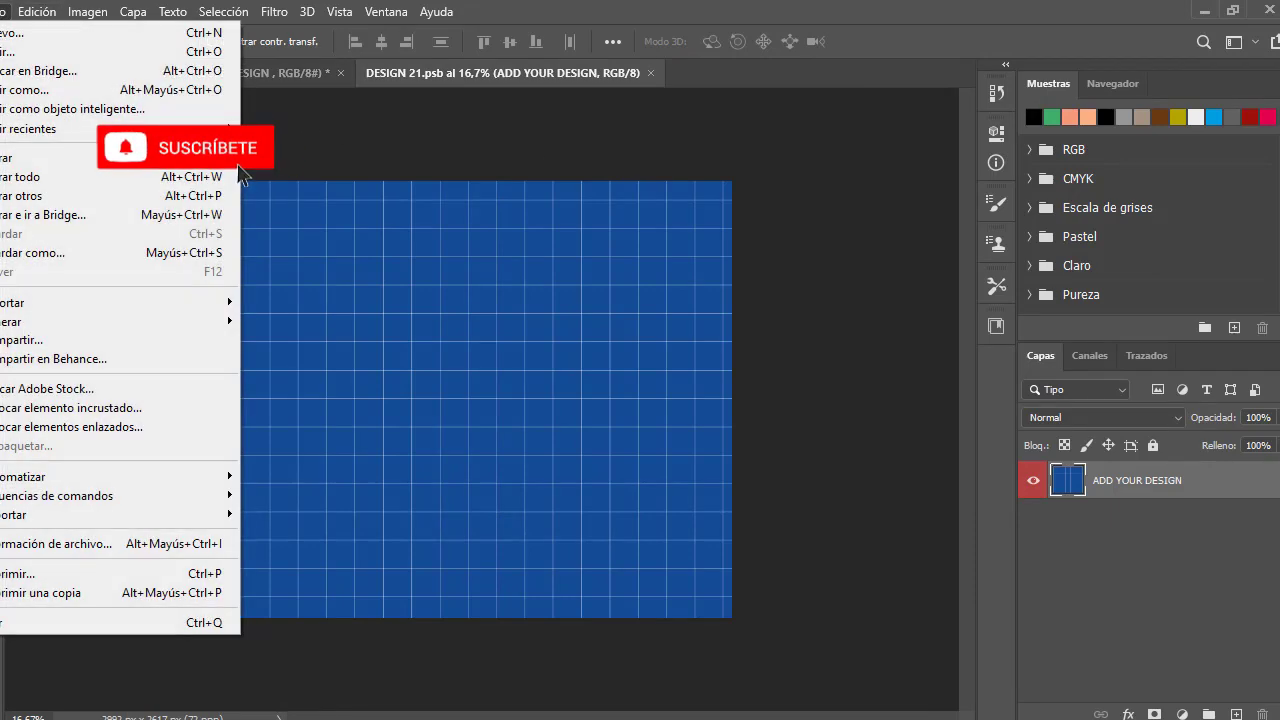
click(40, 410)
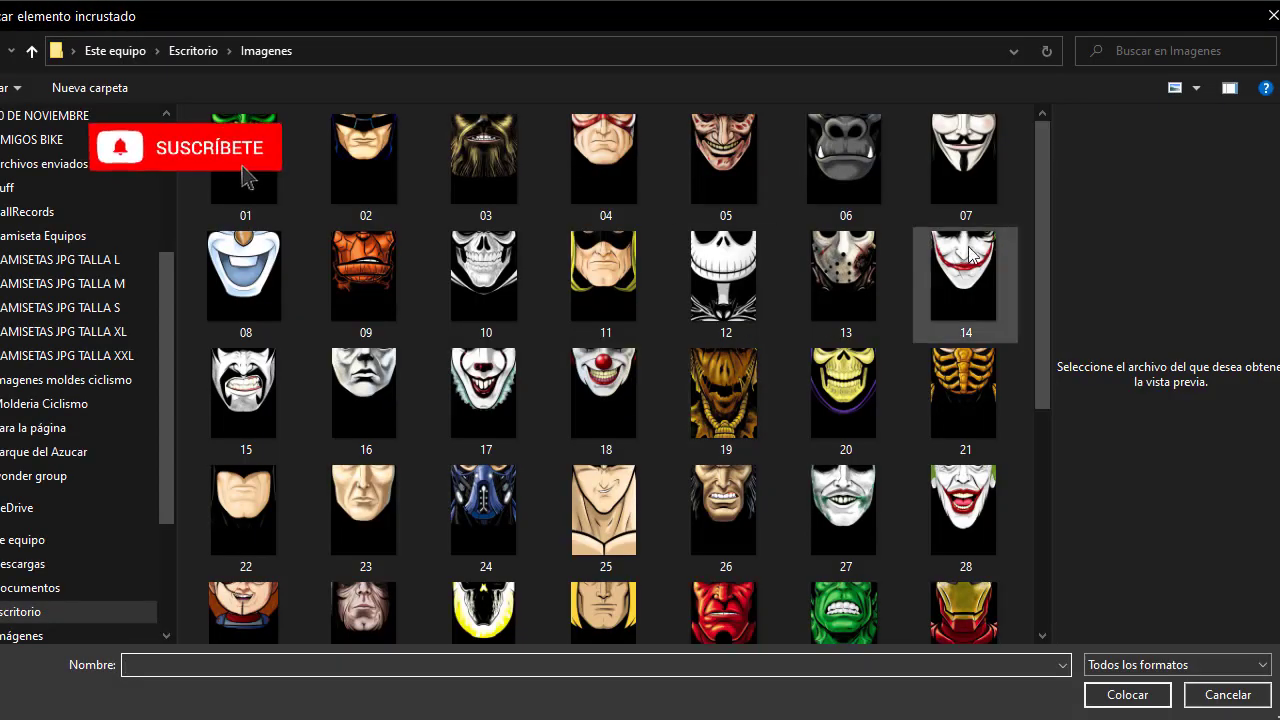
drag(1046, 182, 1061, 219)
click(850, 320)
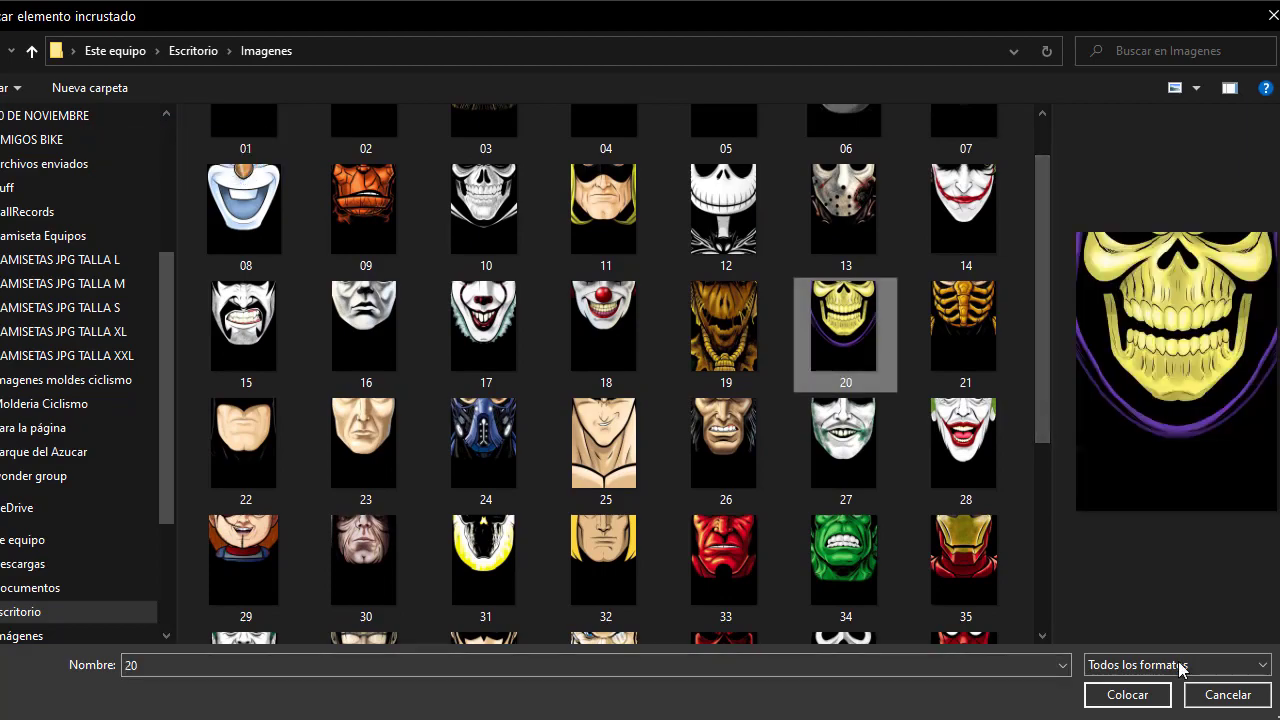
click(1120, 694)
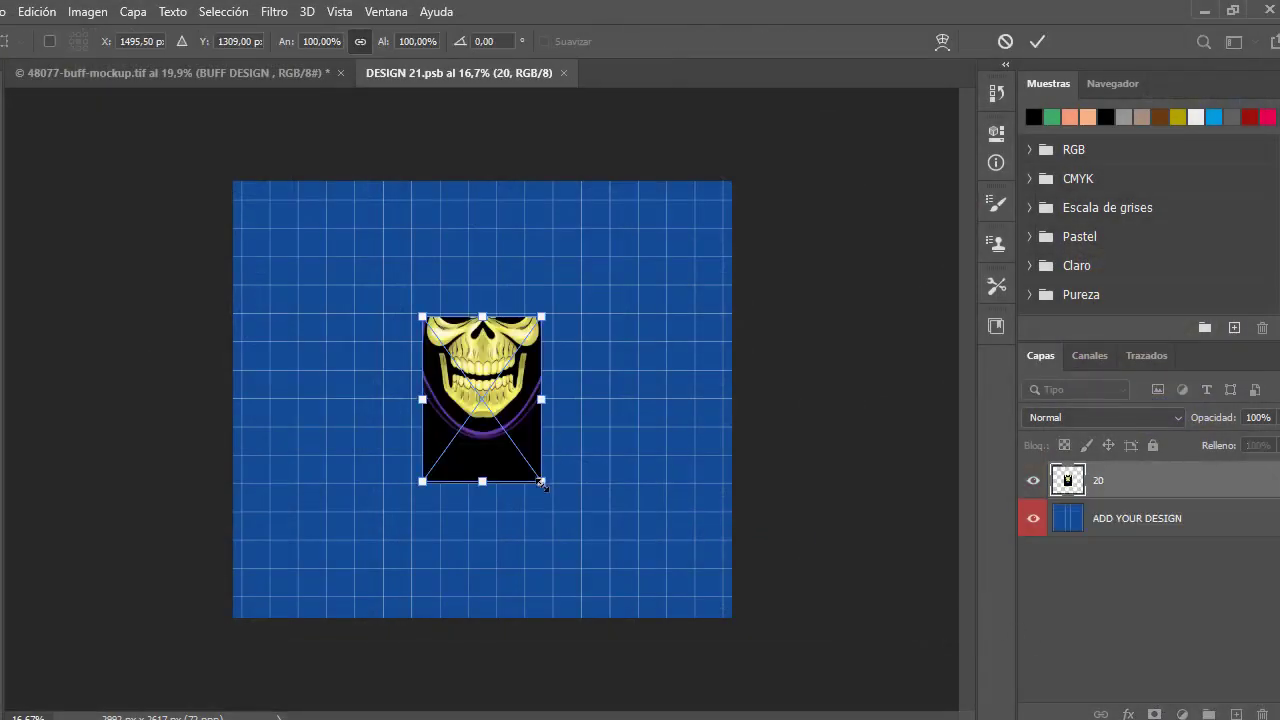
Scale the placed skull image 20 to 278.68%, center it horizontally on the blue grid, and save the design document
drag(540, 484, 622, 609)
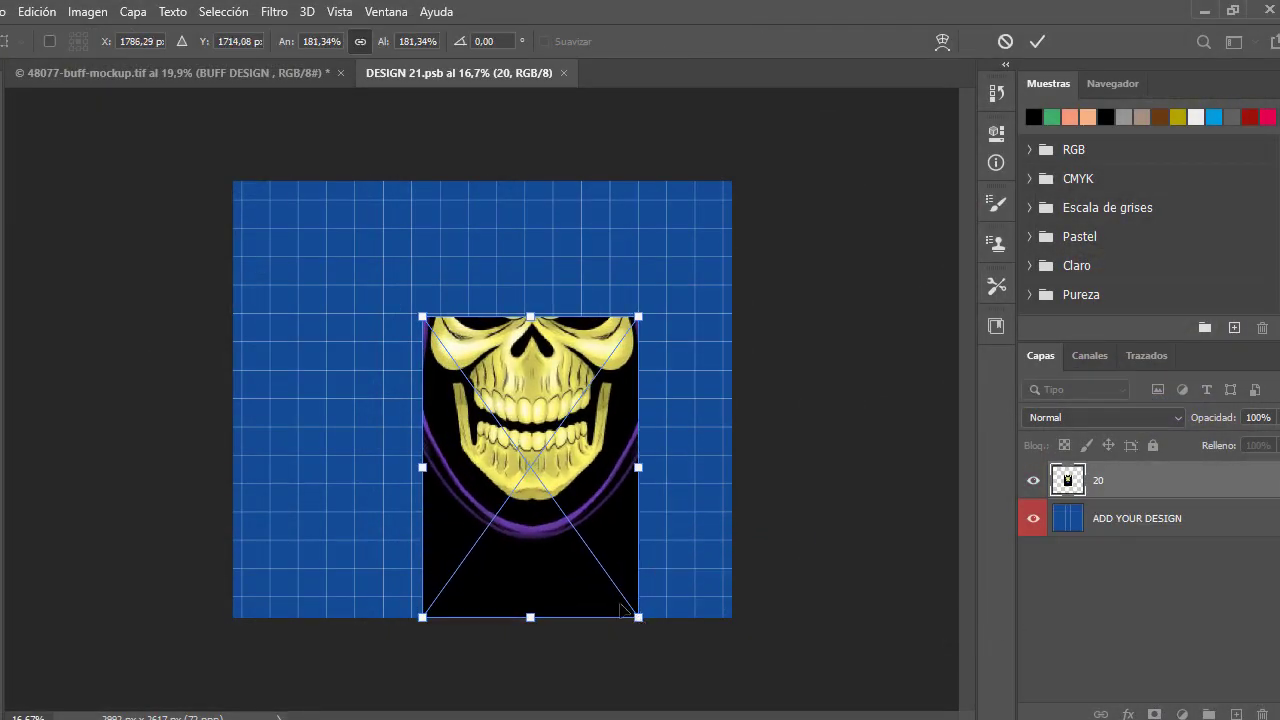
drag(421, 314, 289, 164)
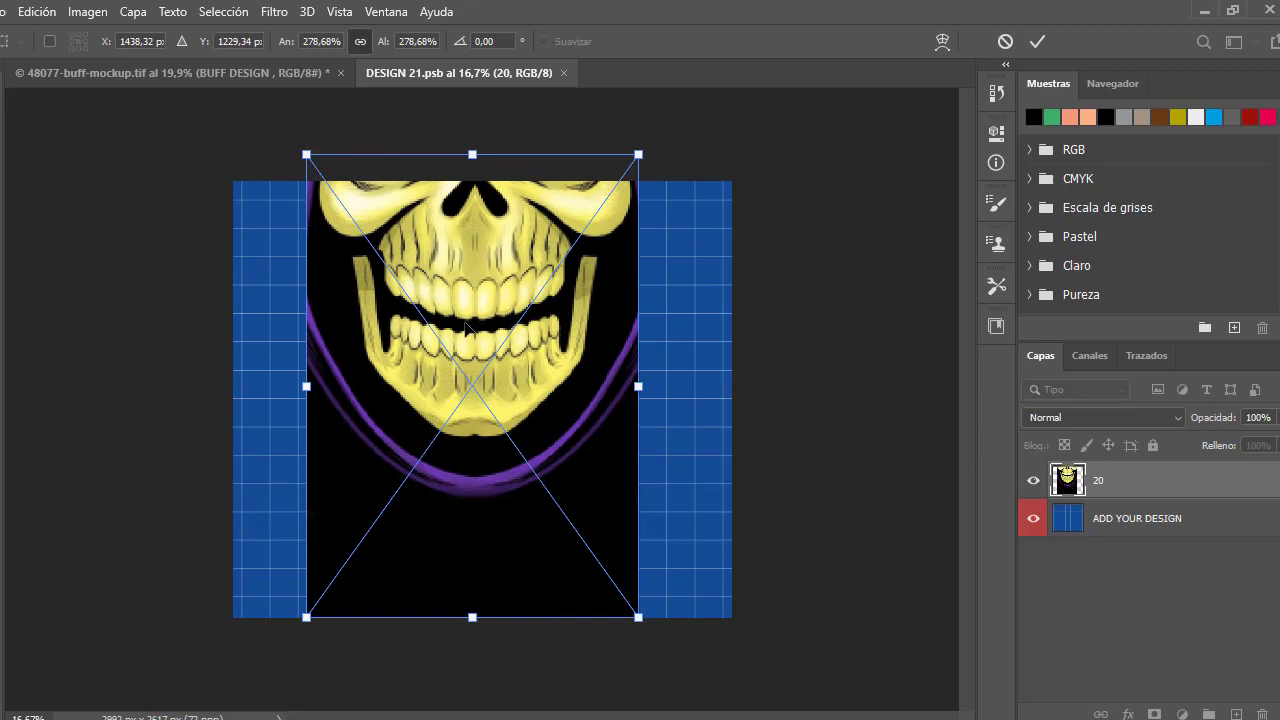
drag(468, 326, 477, 328)
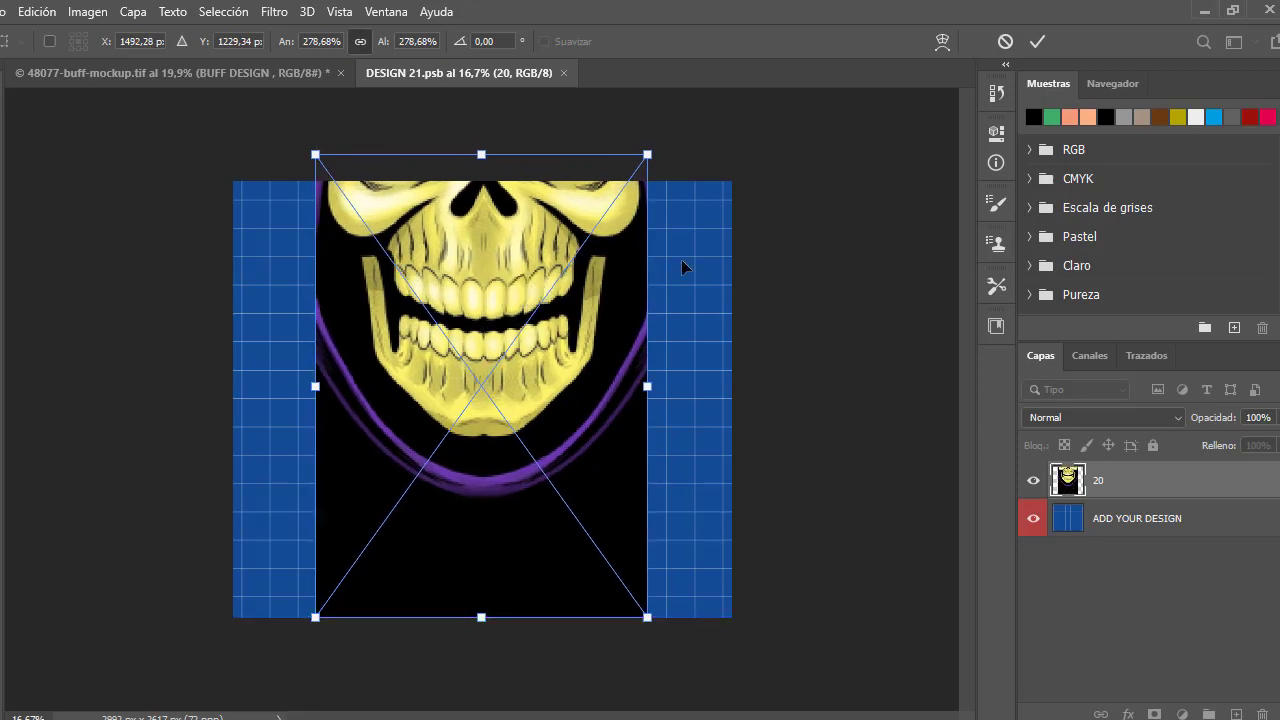
click(1037, 42)
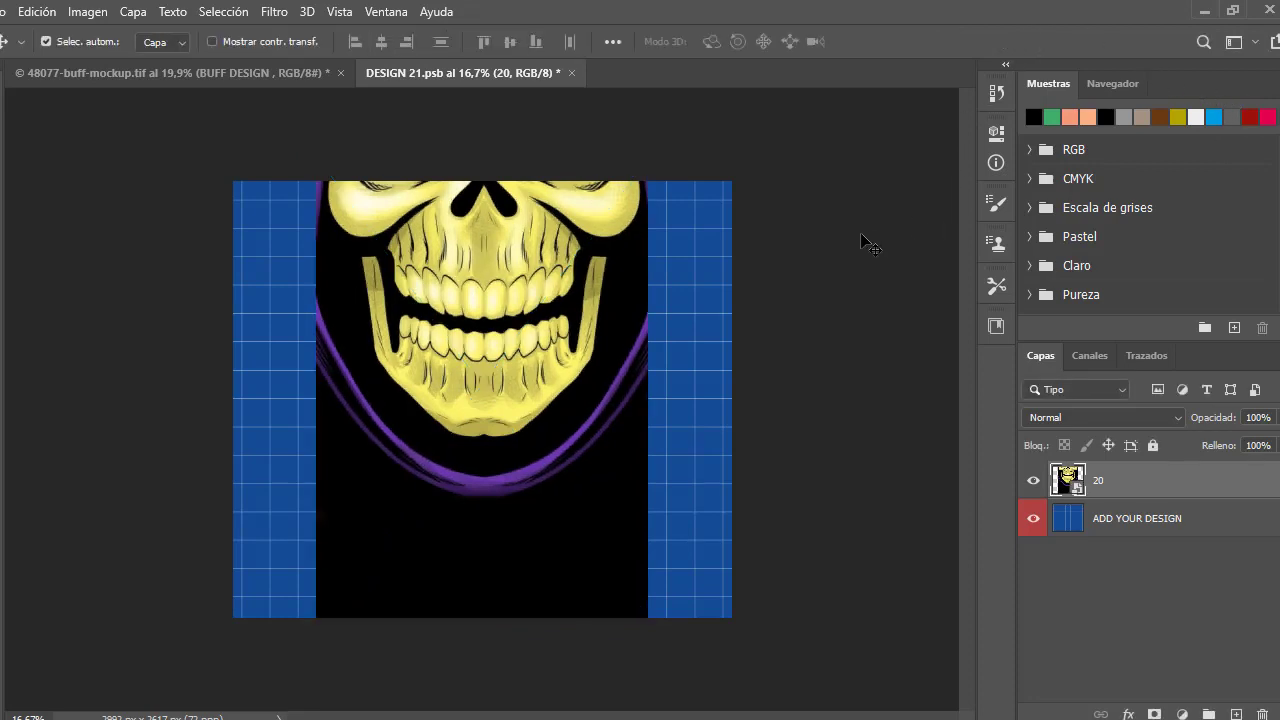
key(ctrl+s)
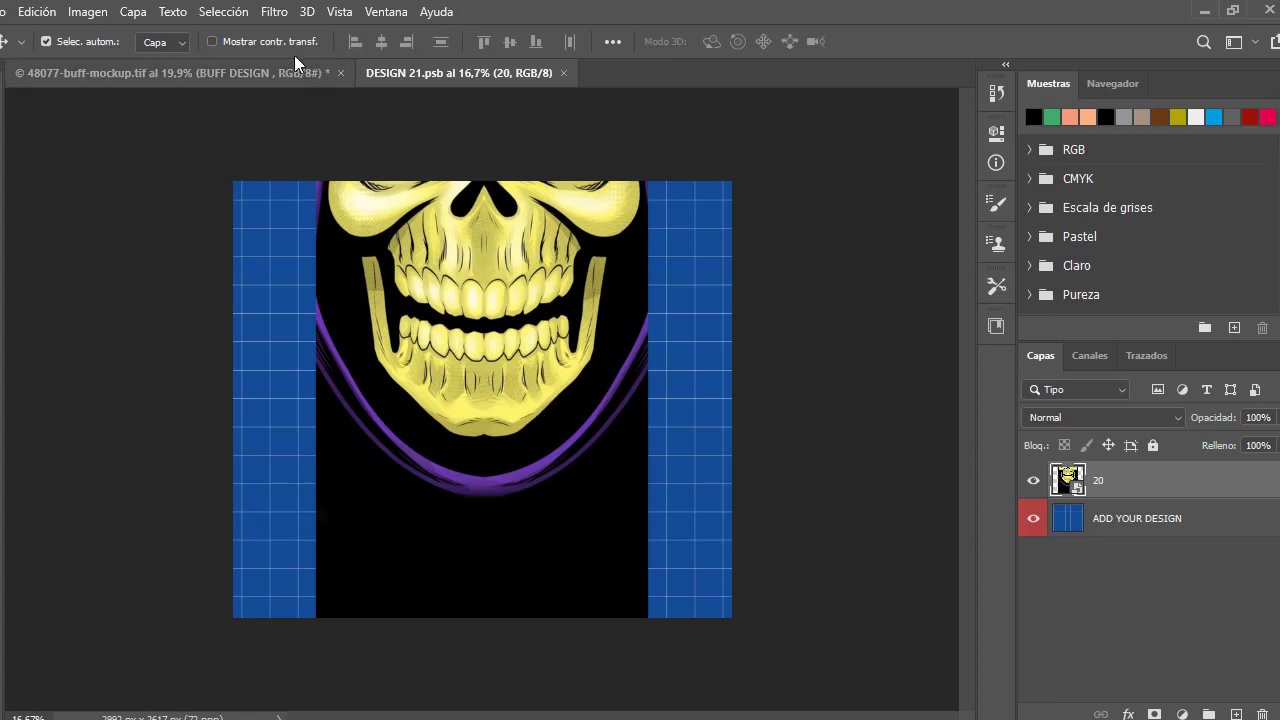
Return to the buff mockup and examine up close how the skull design covers its side and lower edges
click(222, 68)
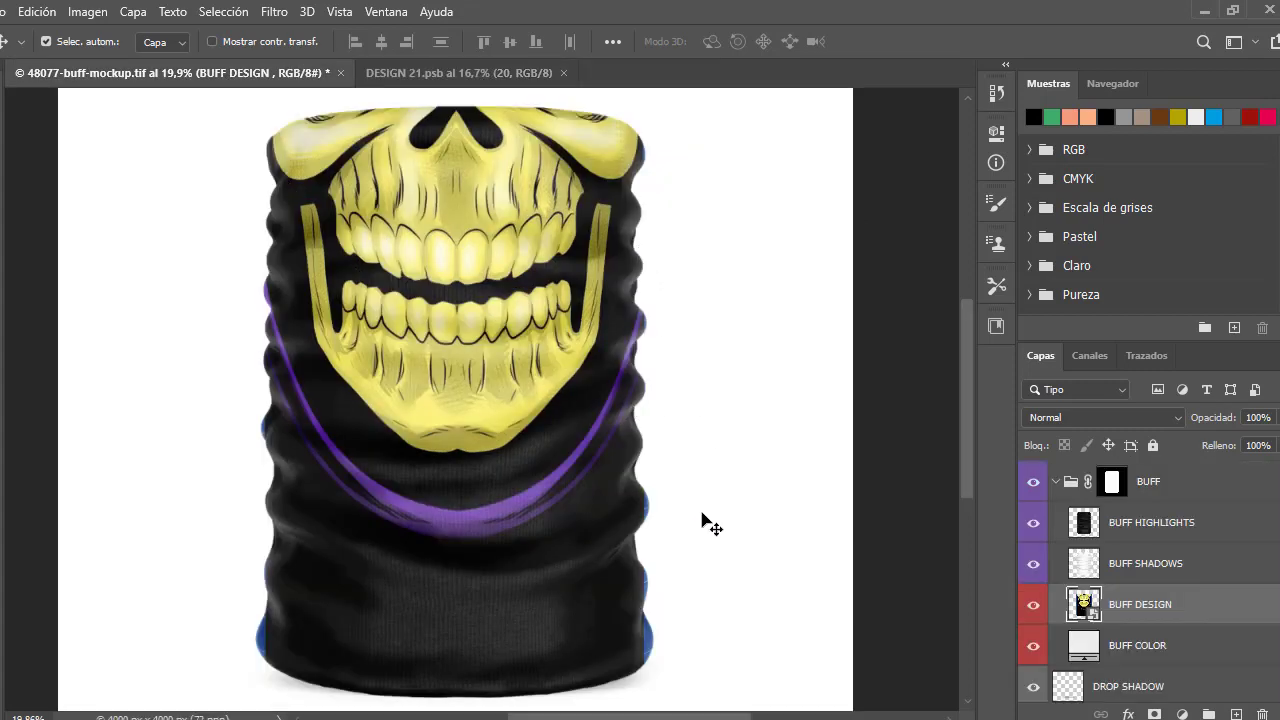
scroll(665, 588, up, 5)
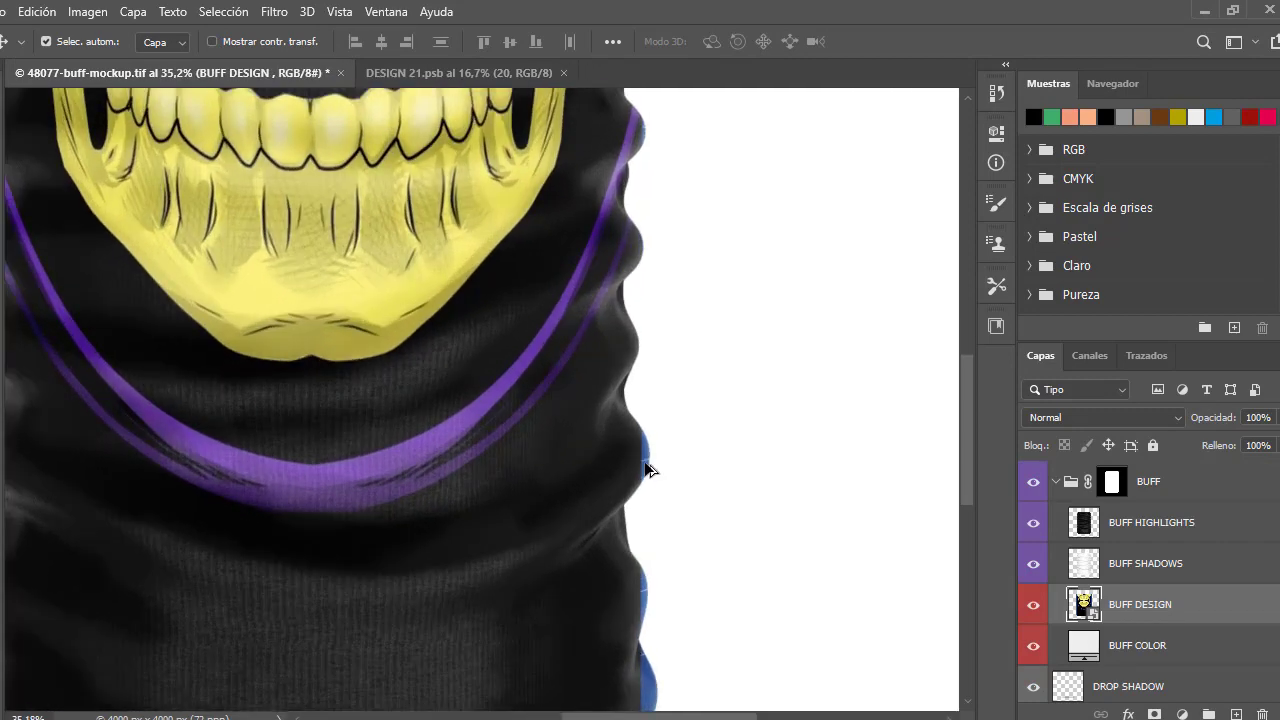
scroll(632, 537, down, 3)
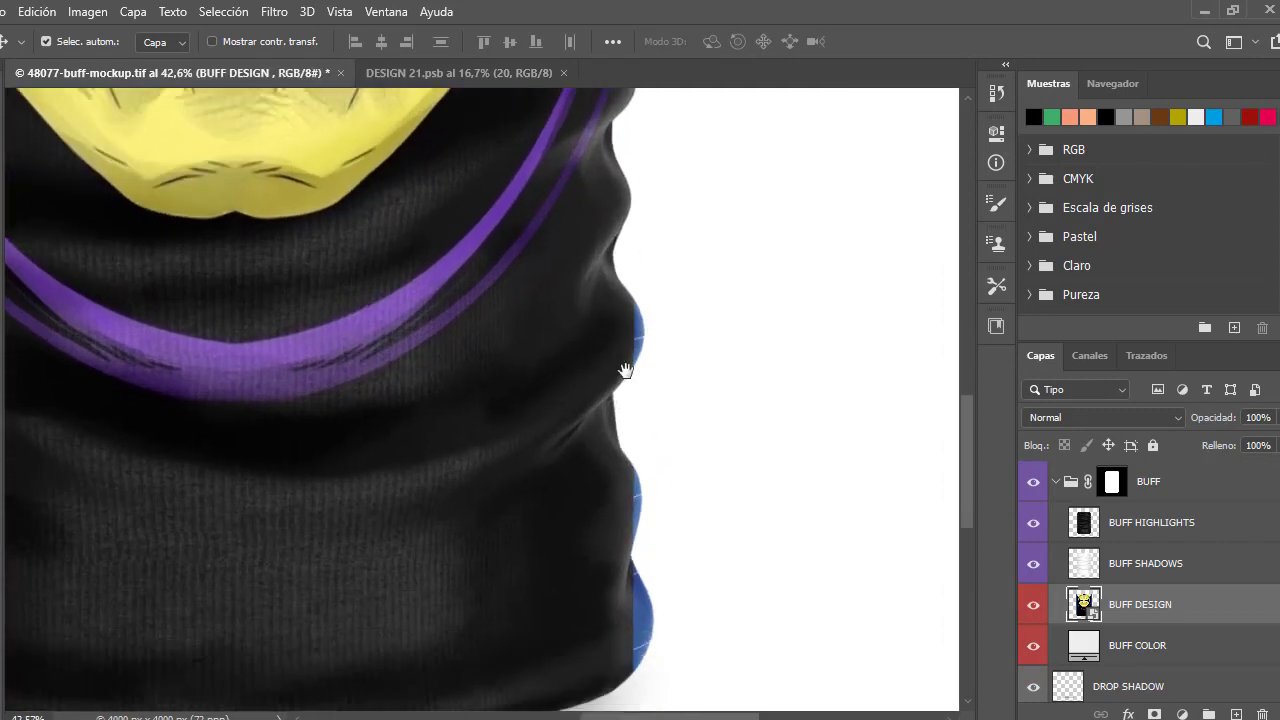
scroll(443, 434, left, 4)
scroll(454, 480, left, 4)
scroll(443, 466, down, 3)
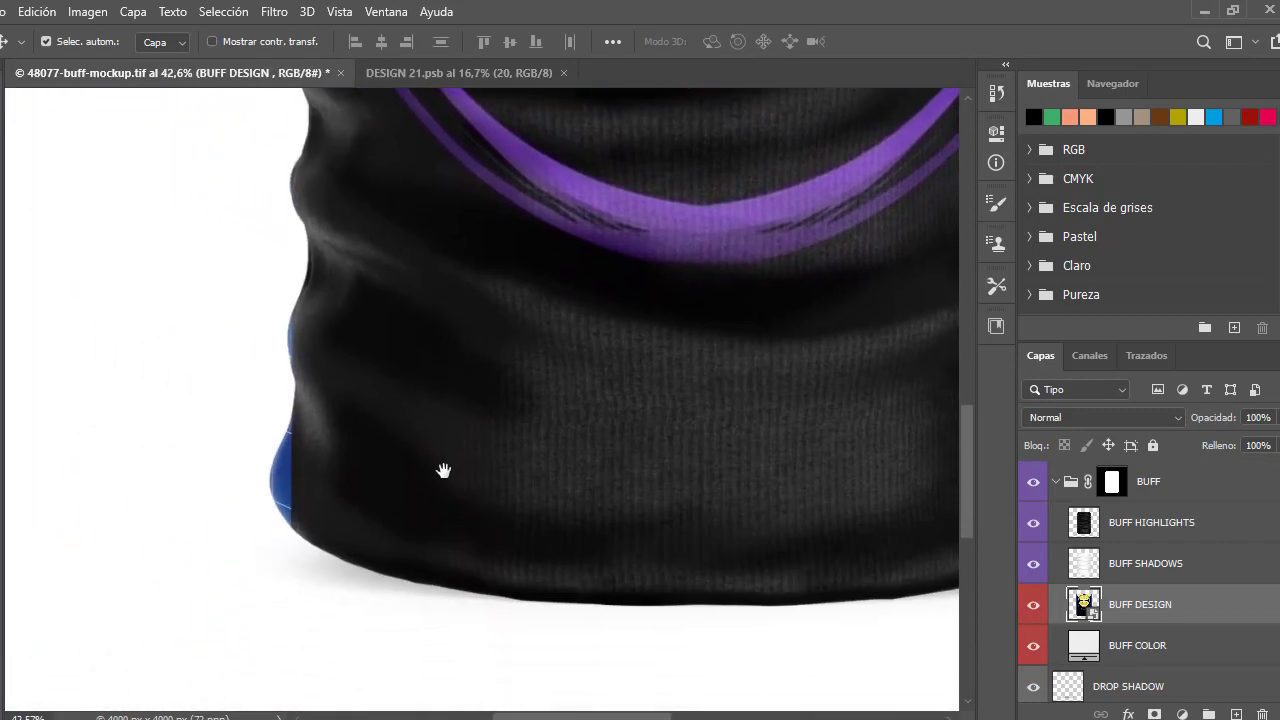
key(ctrl+0)
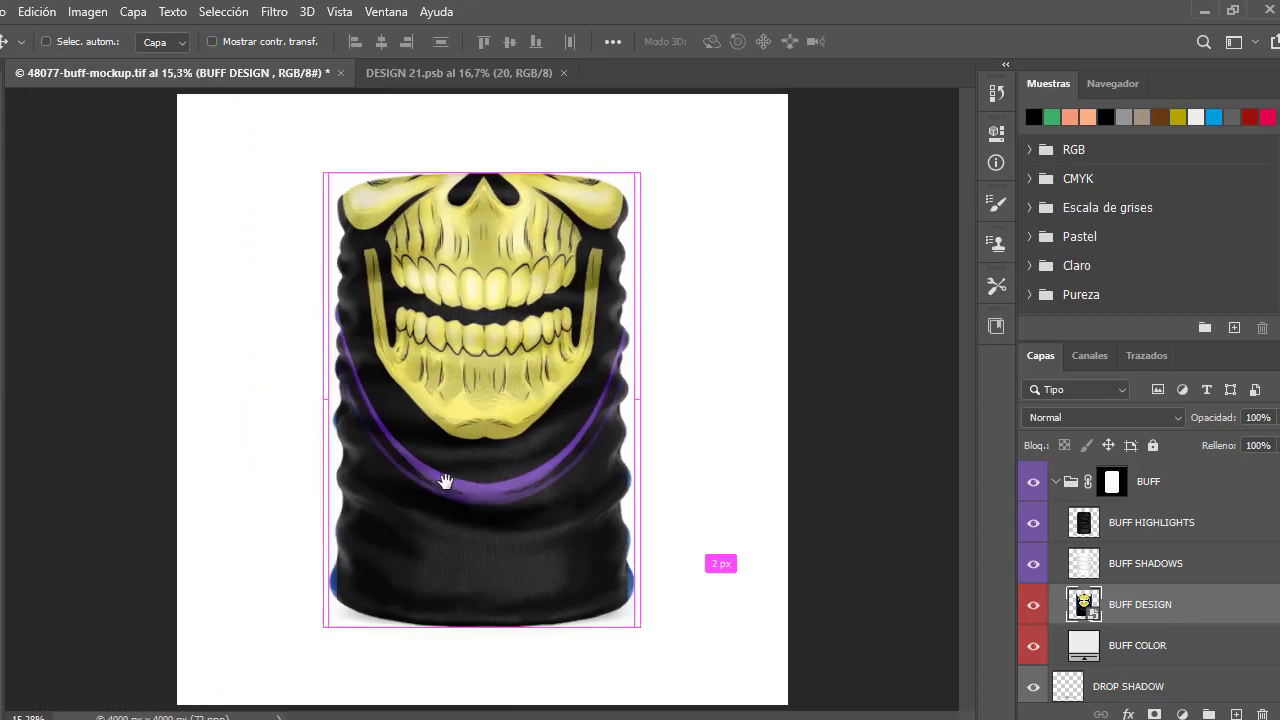
Enlarge the skull image in DESIGN 21.psb slightly further toward both sides, save the design, and return to the buff mockup
click(470, 74)
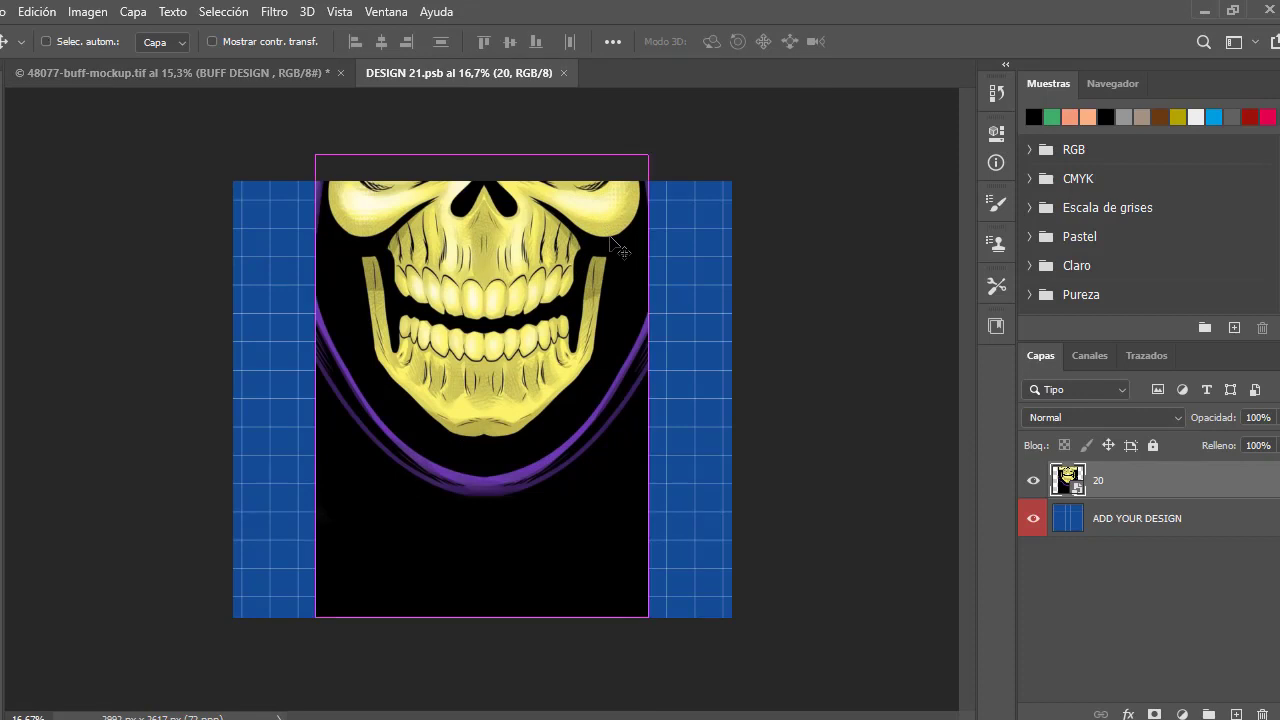
key(ctrl+t)
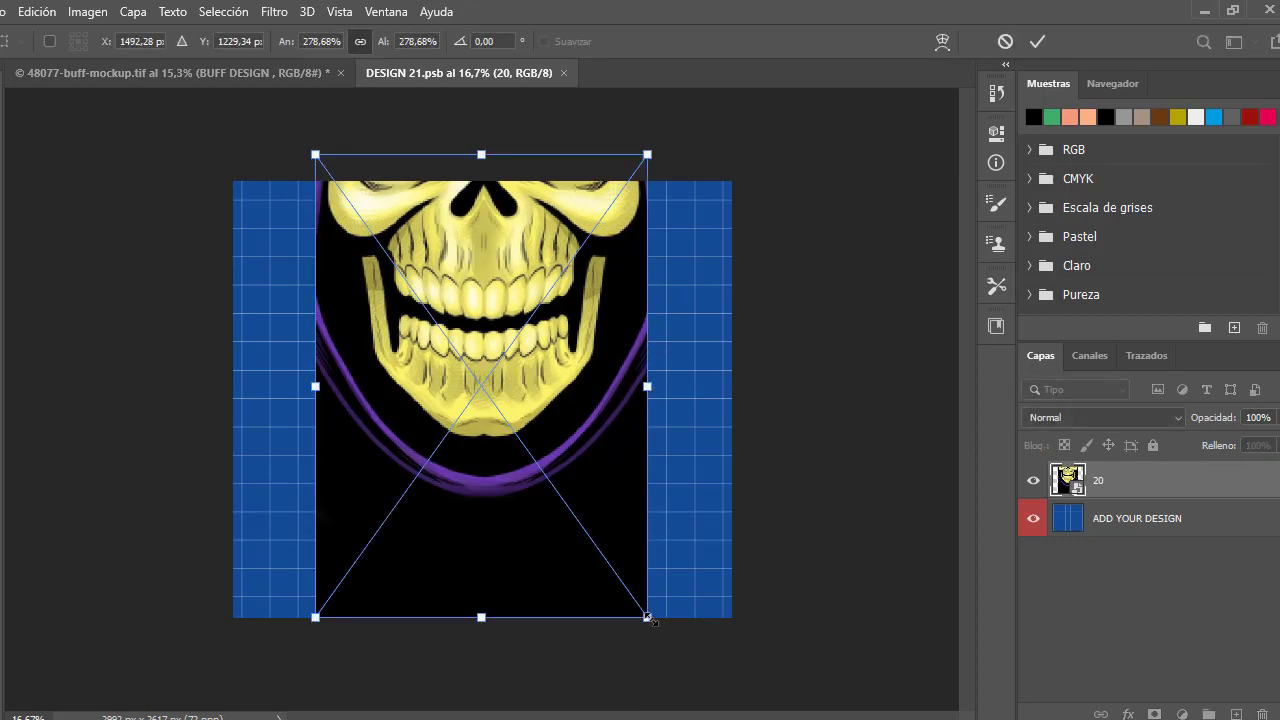
drag(648, 619, 681, 638)
drag(310, 642, 286, 658)
drag(474, 443, 474, 427)
click(1038, 43)
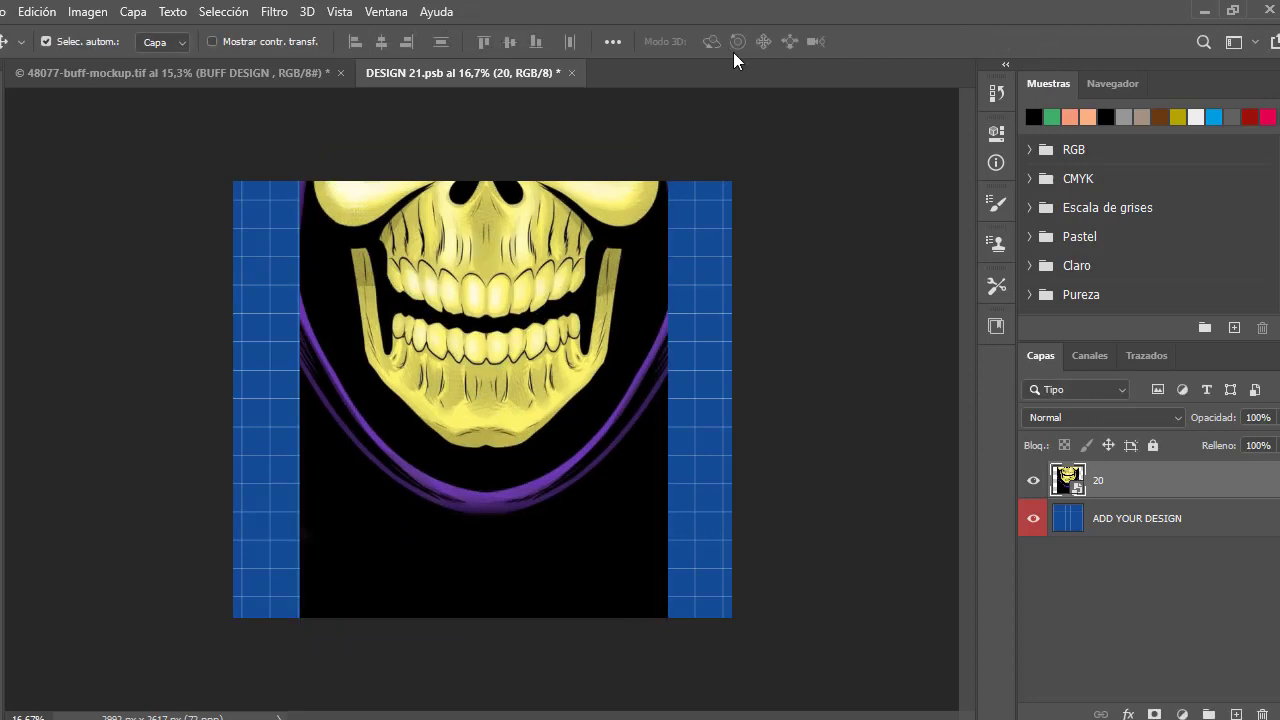
key(ctrl+s)
click(284, 76)
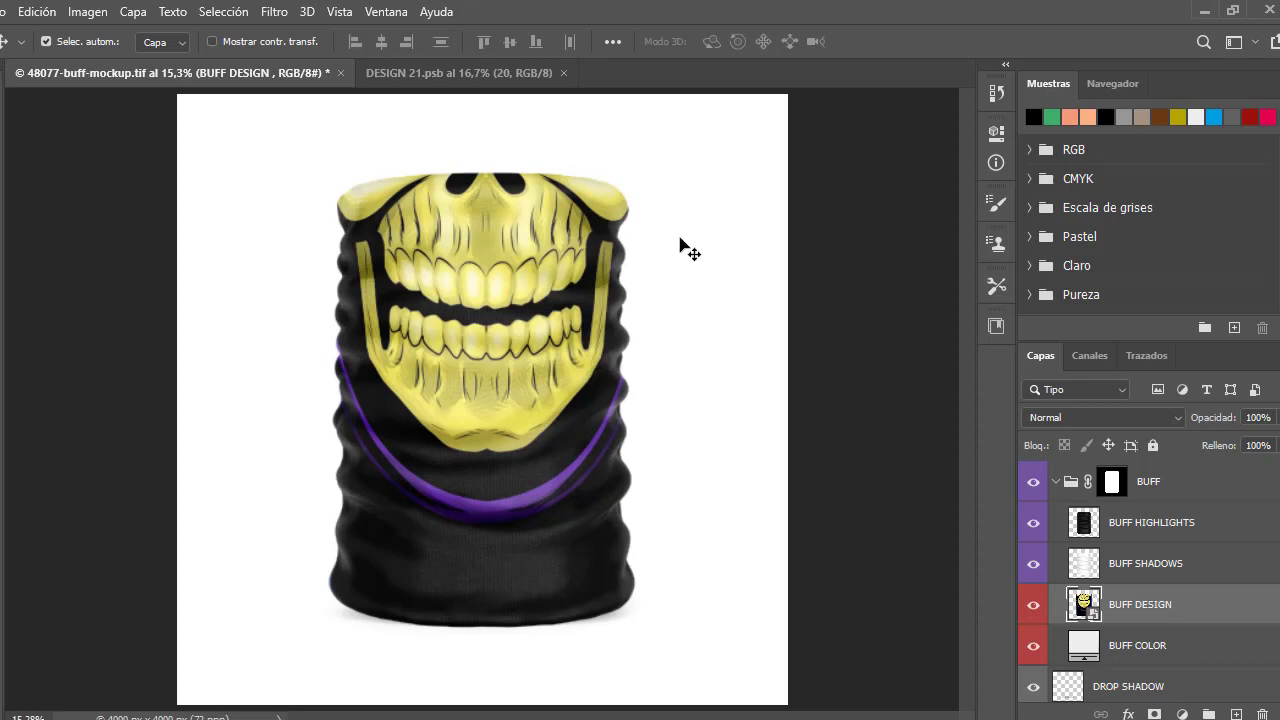
Hide the BACKGROUND layer of the buff mockup
scroll(1166, 615, down, 2)
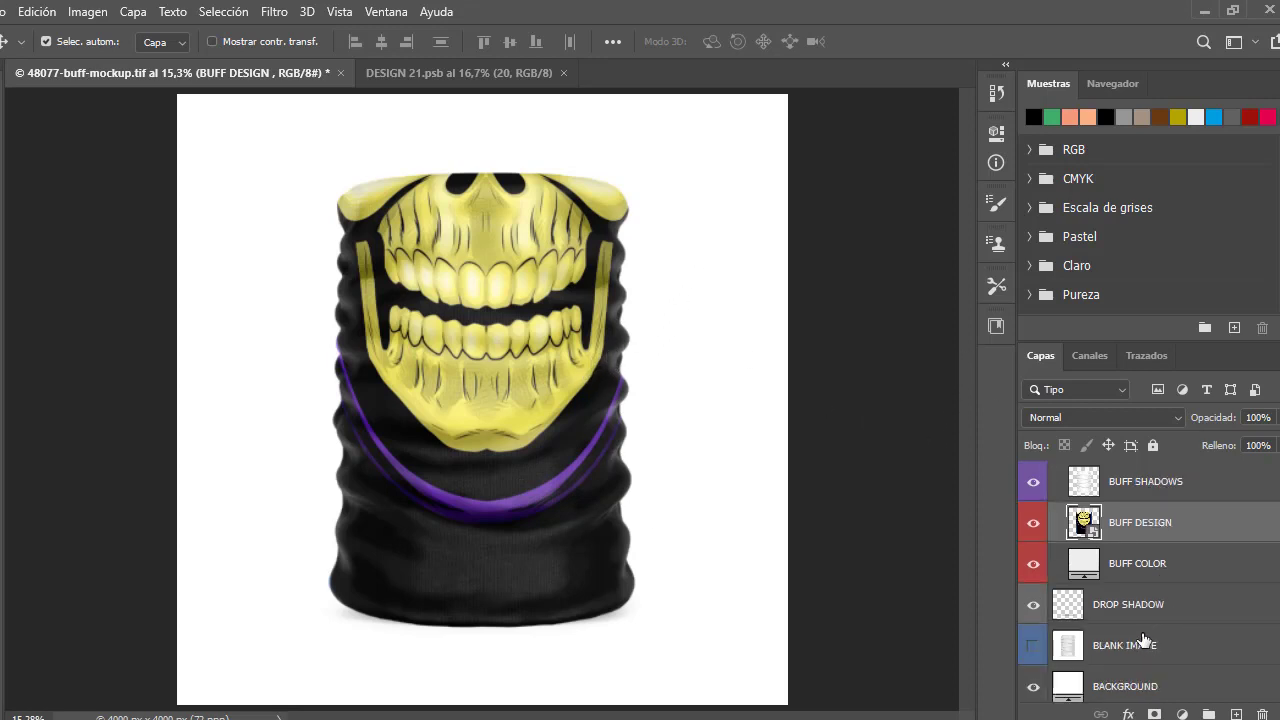
scroll(1105, 626, down, 1)
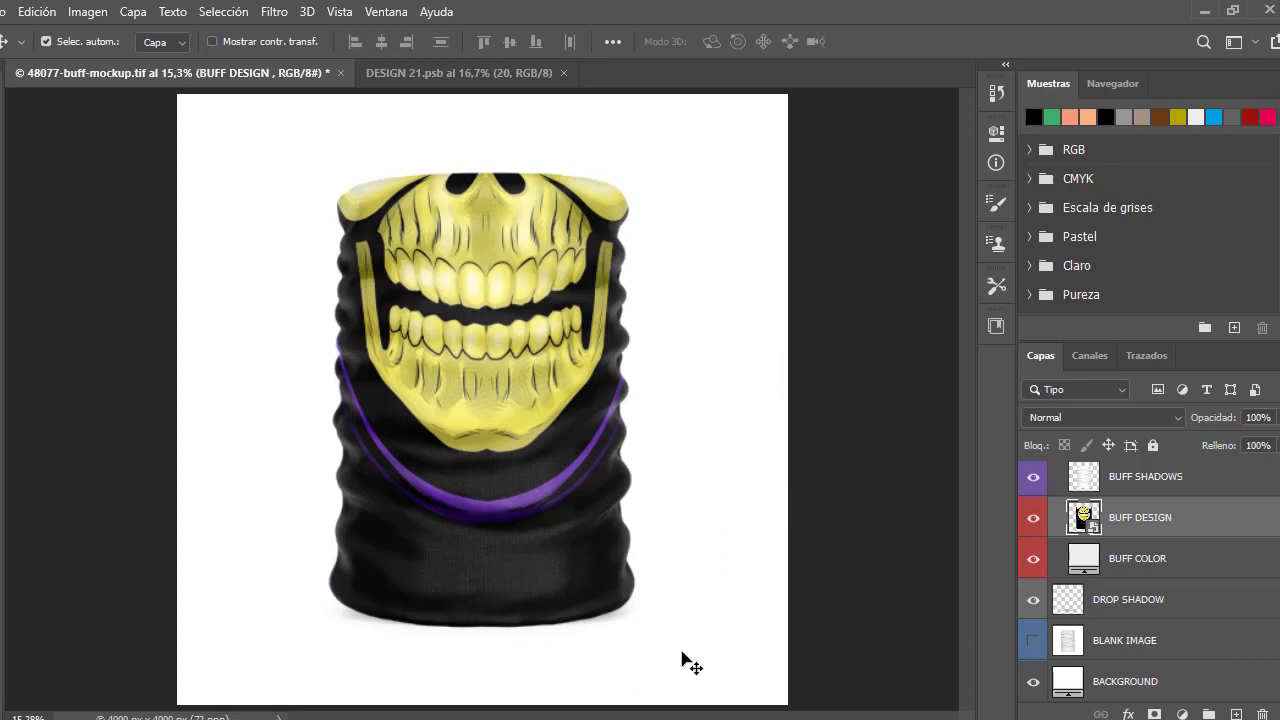
click(1034, 682)
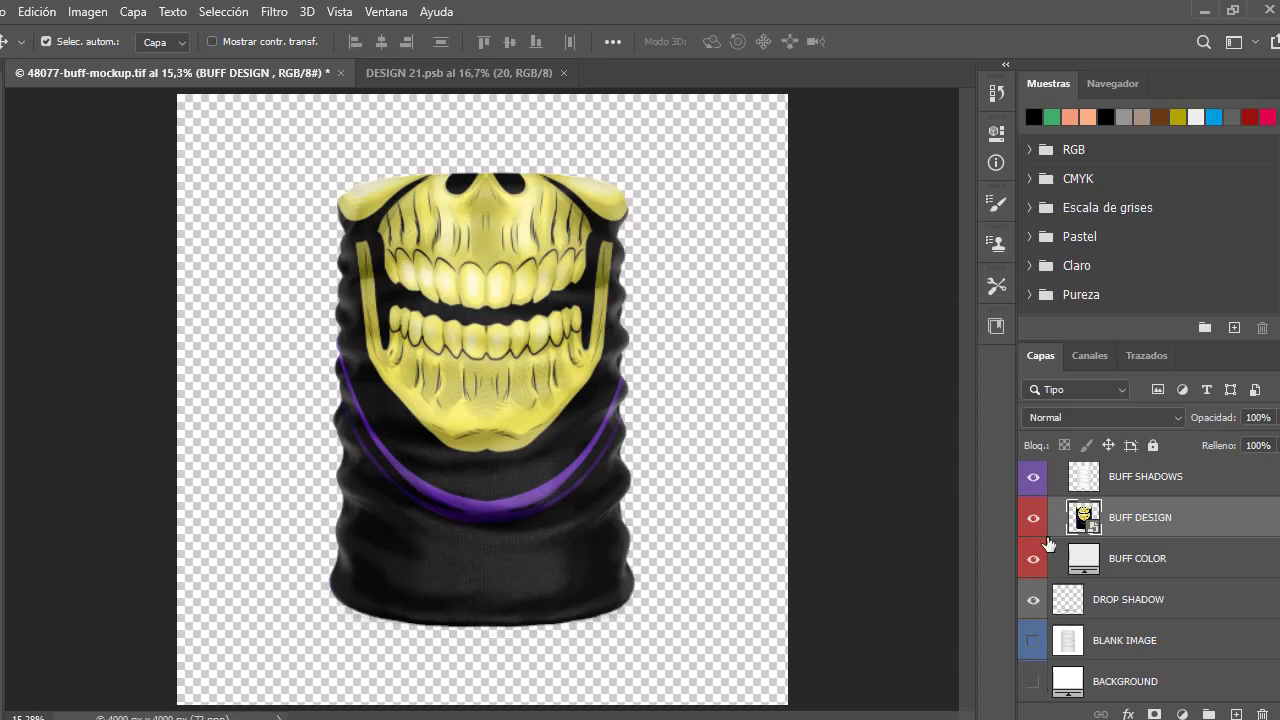
Compare the buff mockup with and without the BUFF HIGHLIGHTS layer, leaving that layer visible
scroll(1120, 599, up, 2)
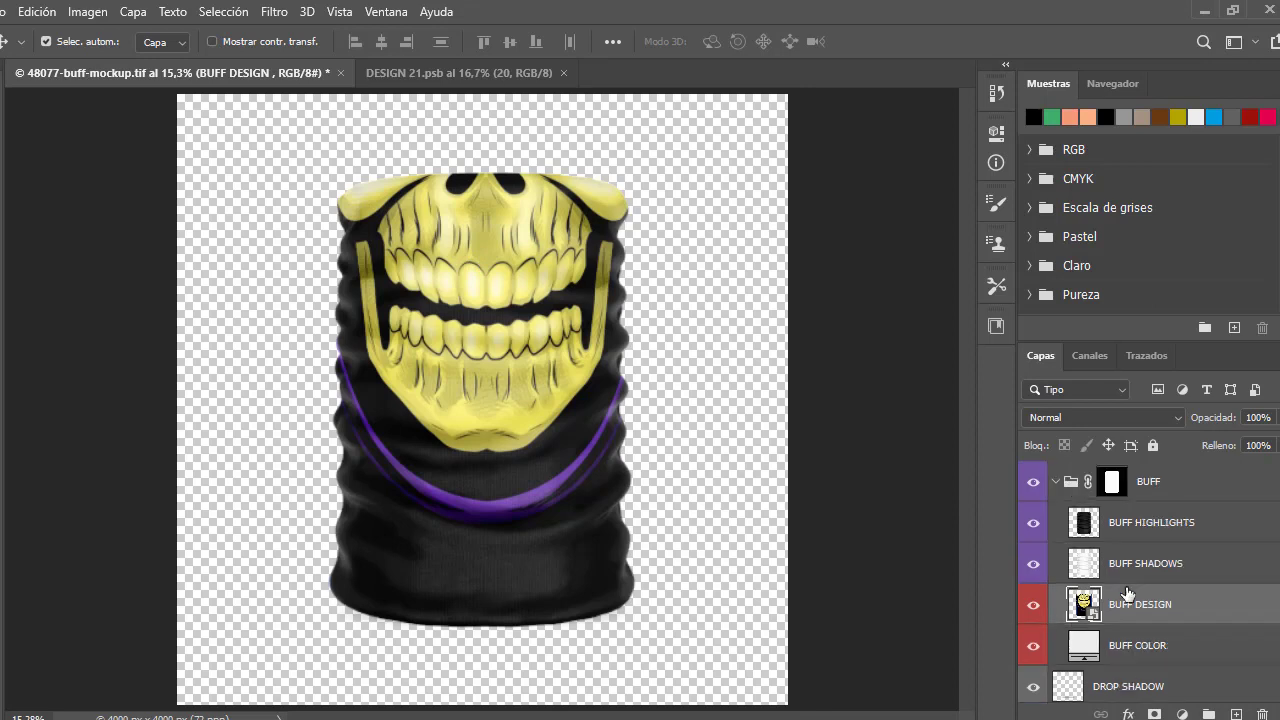
click(1034, 524)
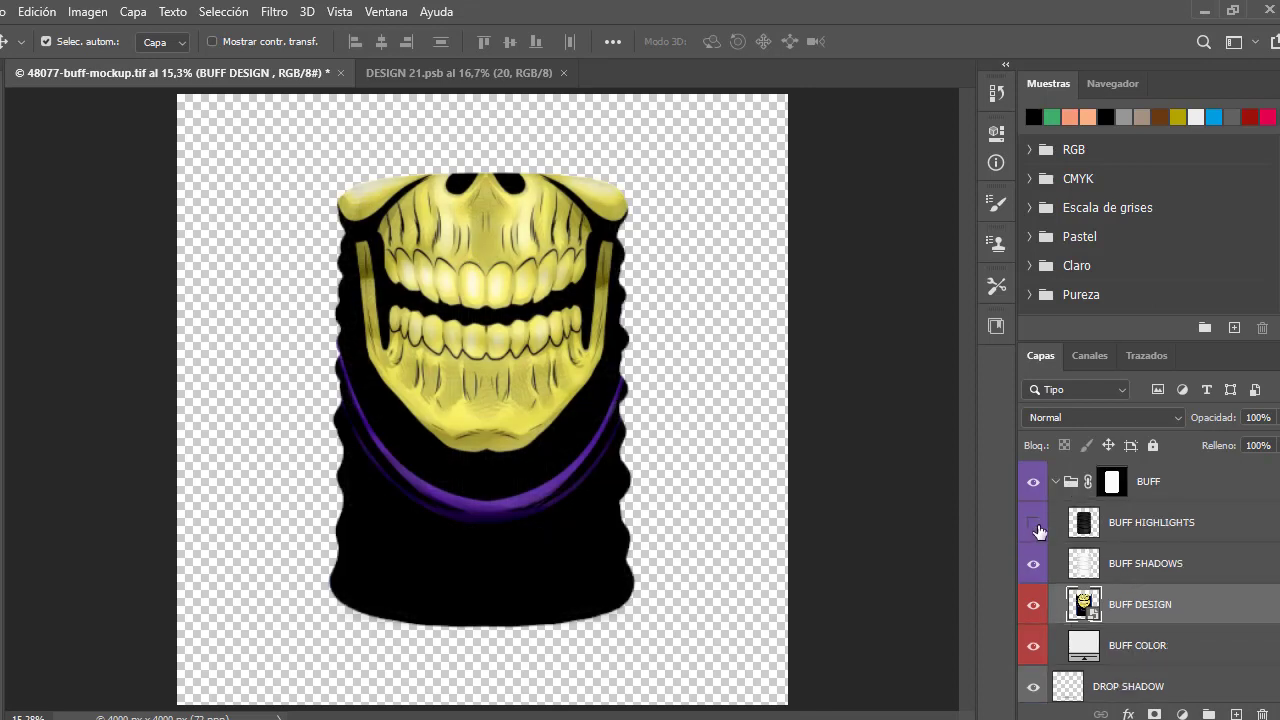
click(1034, 523)
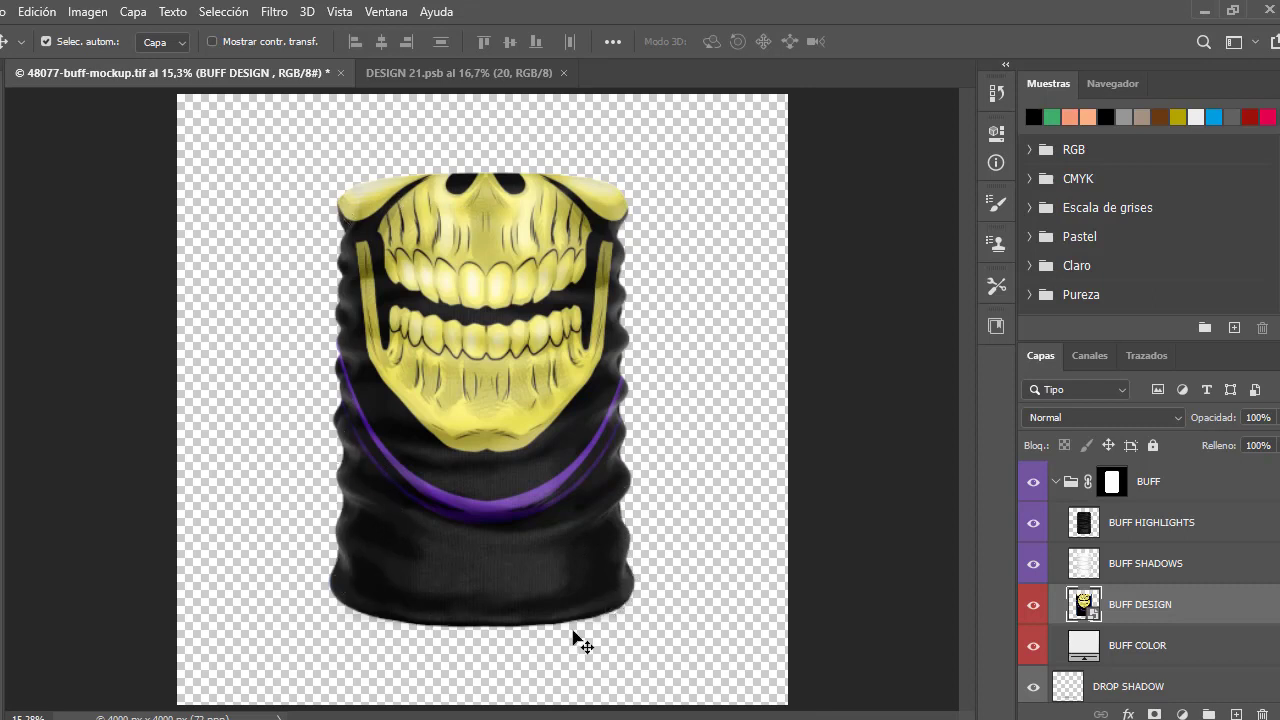
click(1034, 524)
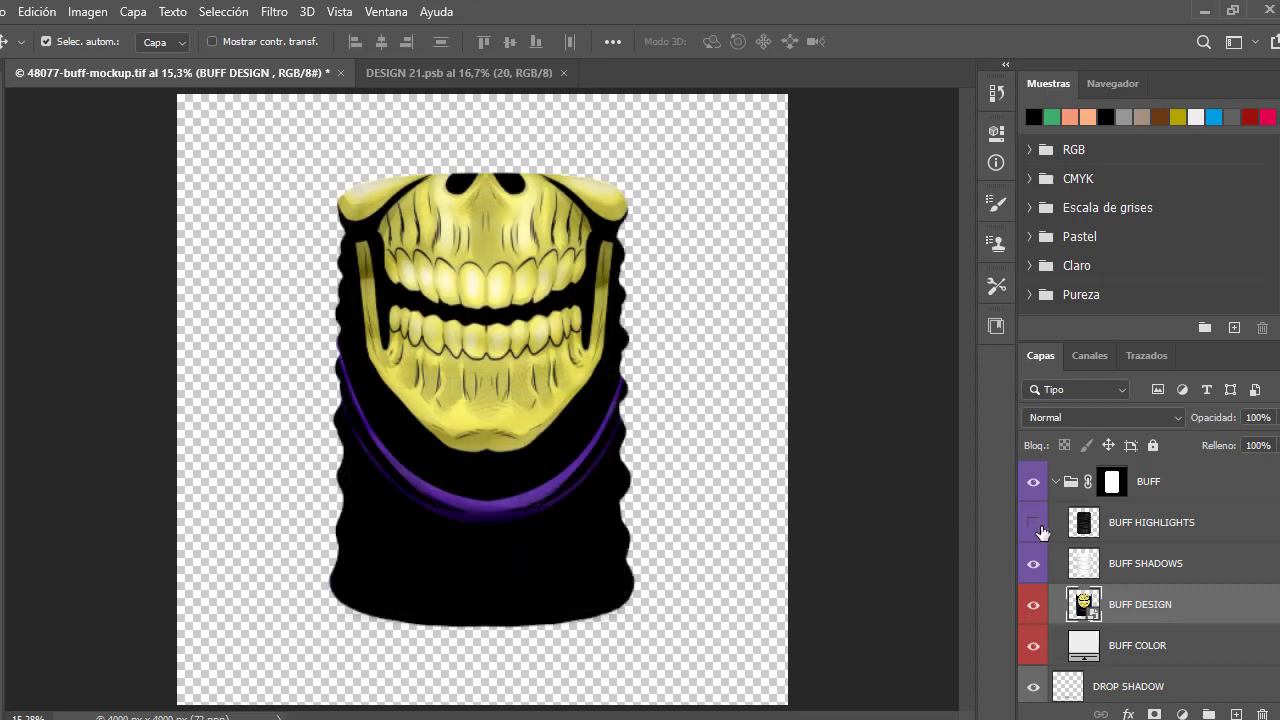
click(1038, 528)
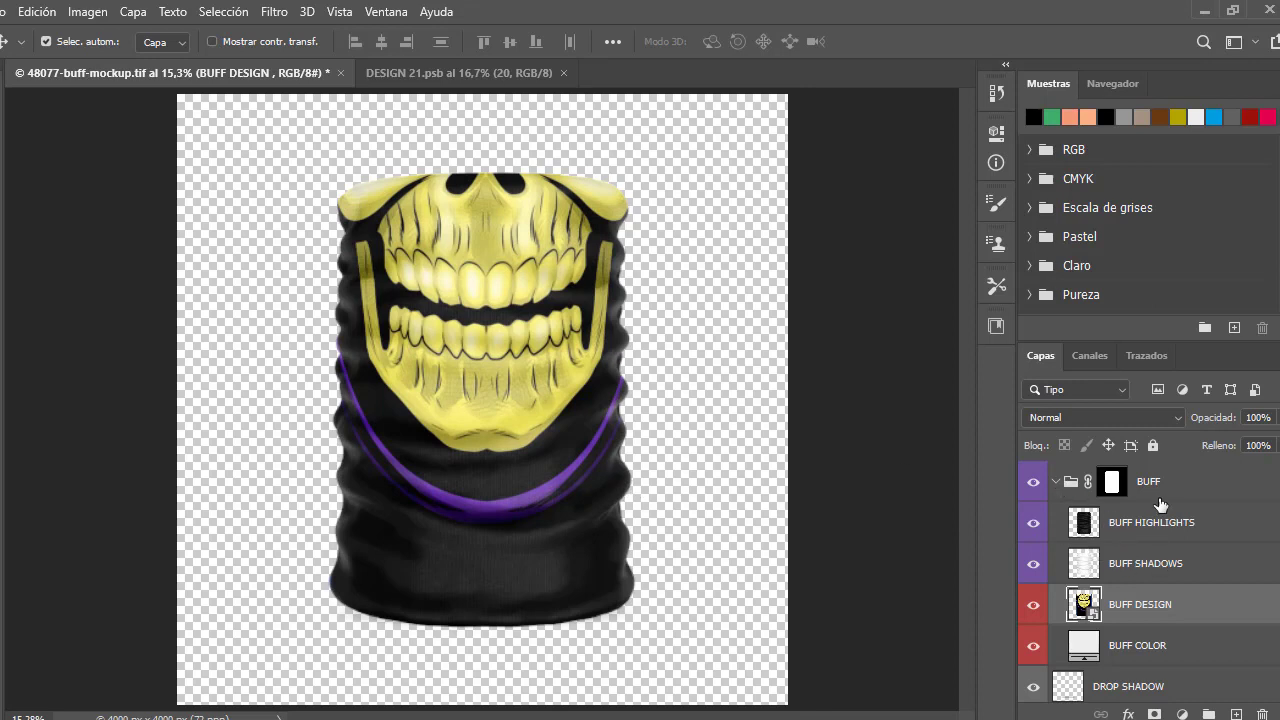
Open the contents of the BUFF DESIGN smart object to review the skull artwork, and return to the mockup document
double_click(1084, 604)
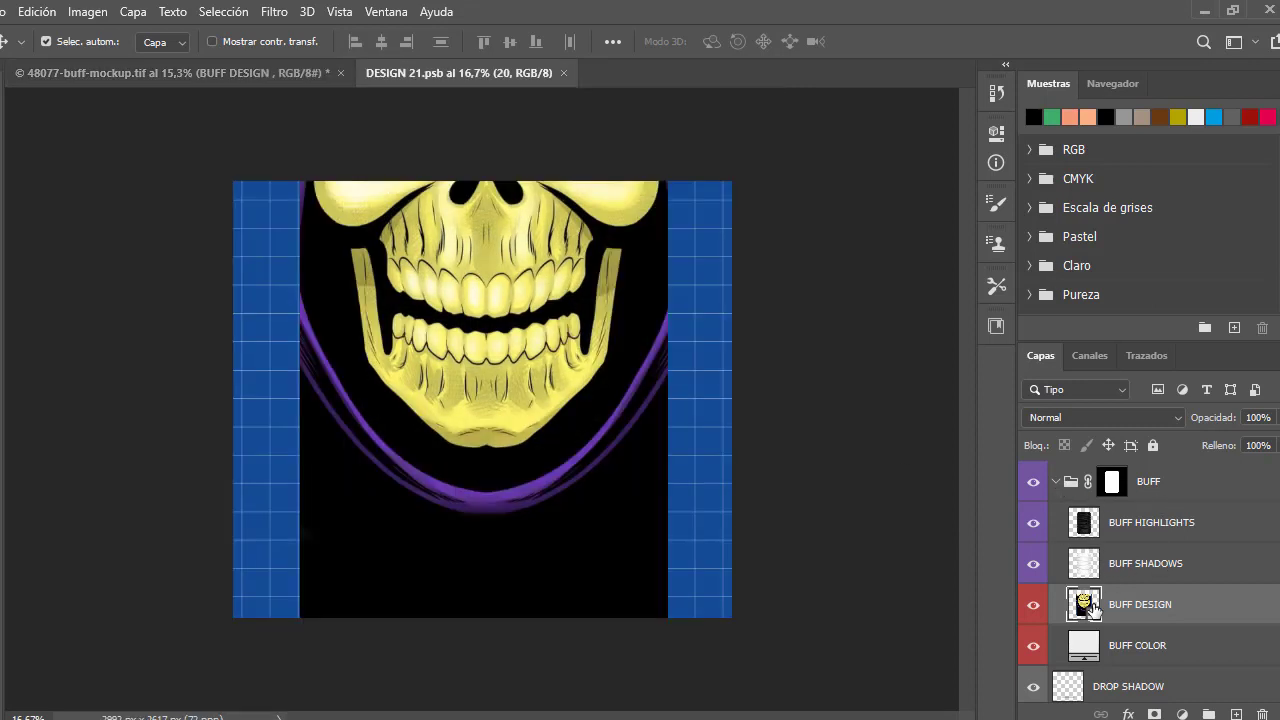
click(292, 70)
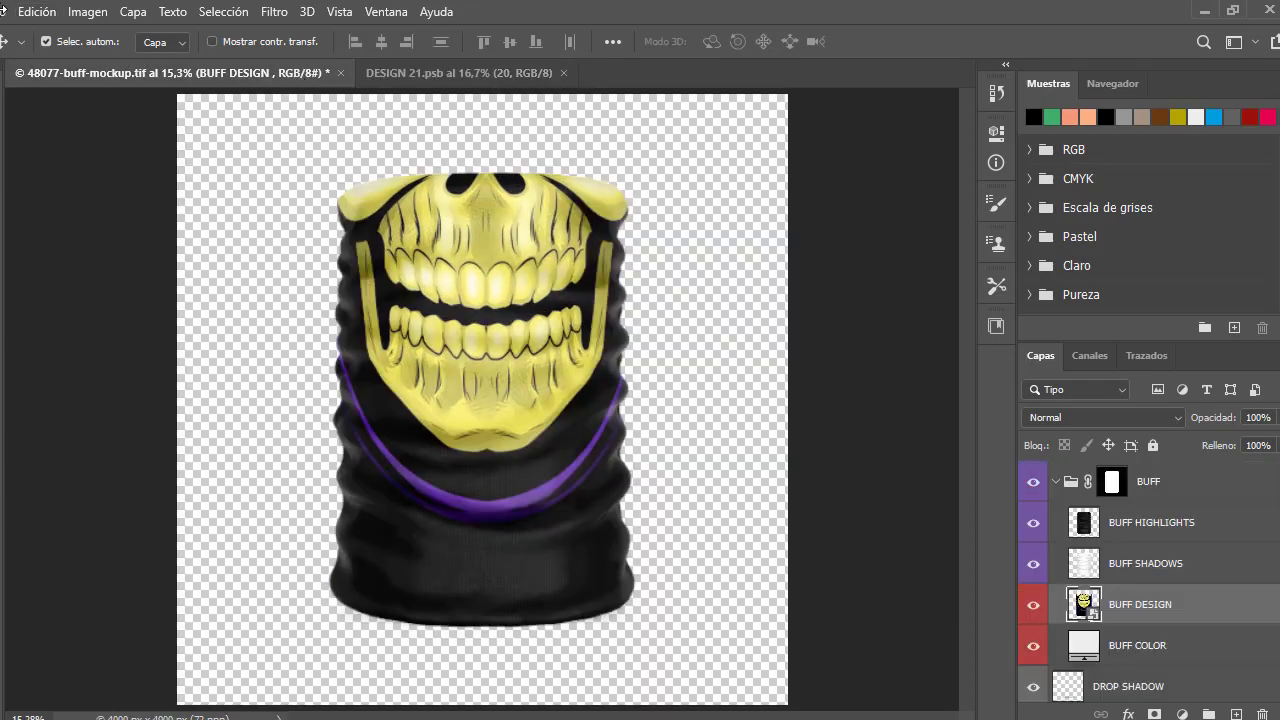
click(3, 11)
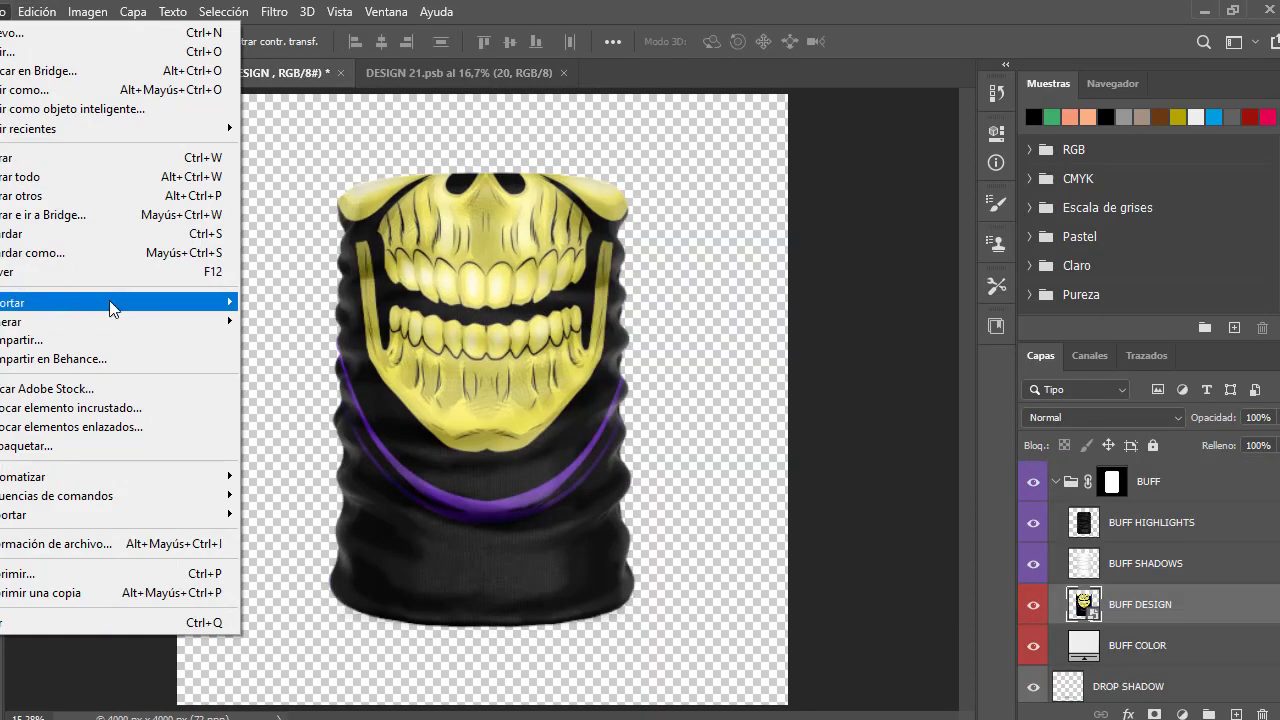
mouse_move(113, 308)
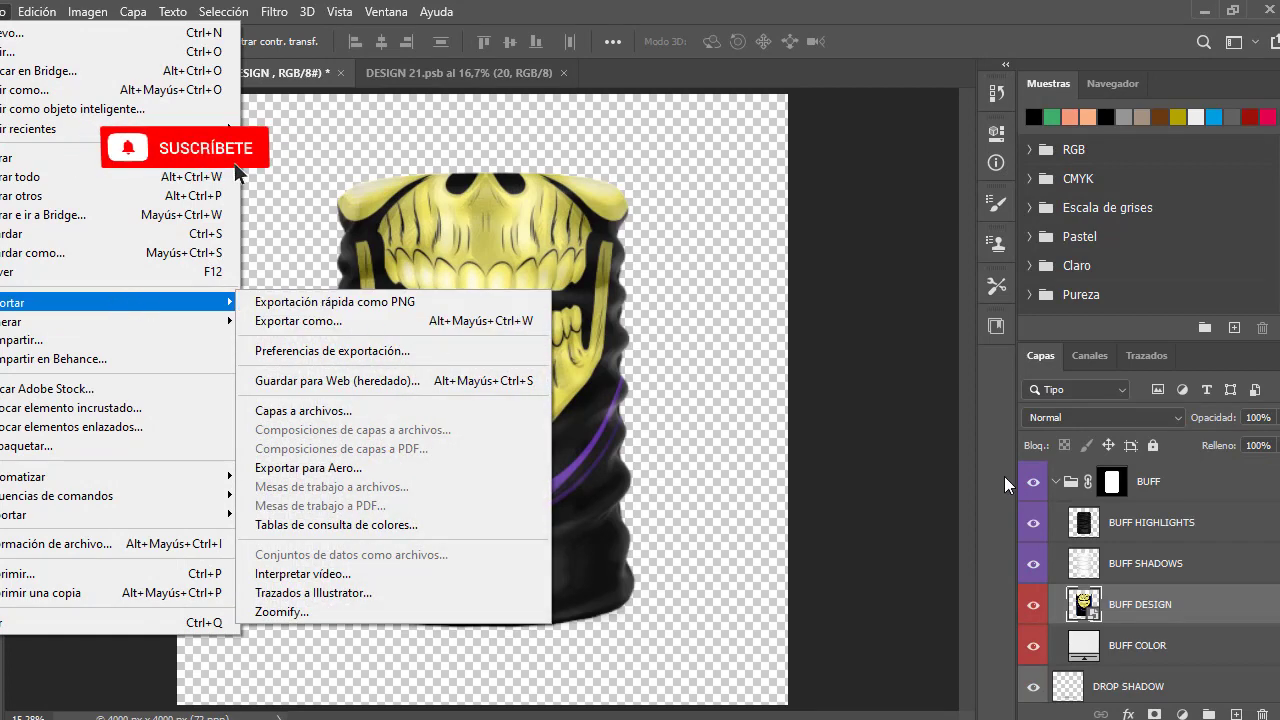
click(937, 484)
Compare the mockup with the BACKGROUND layer shown and hidden, ending with the layer hidden
scroll(1037, 690, down, 3)
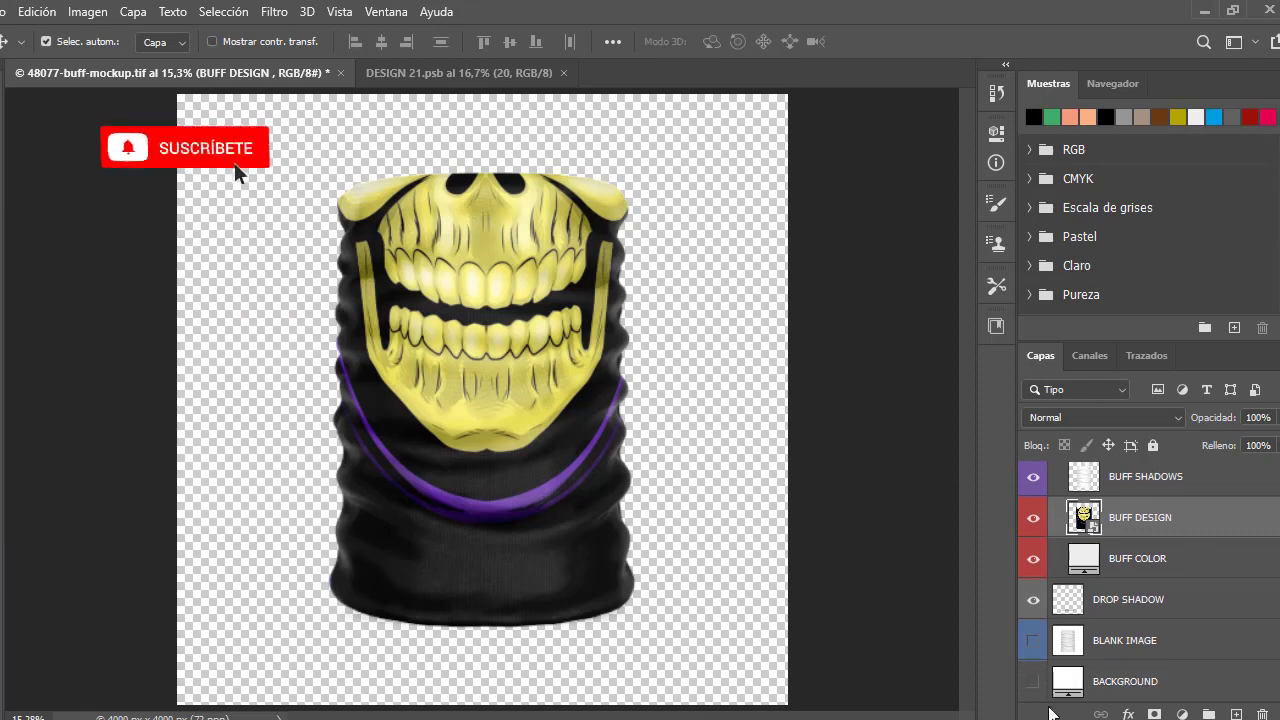
click(1037, 690)
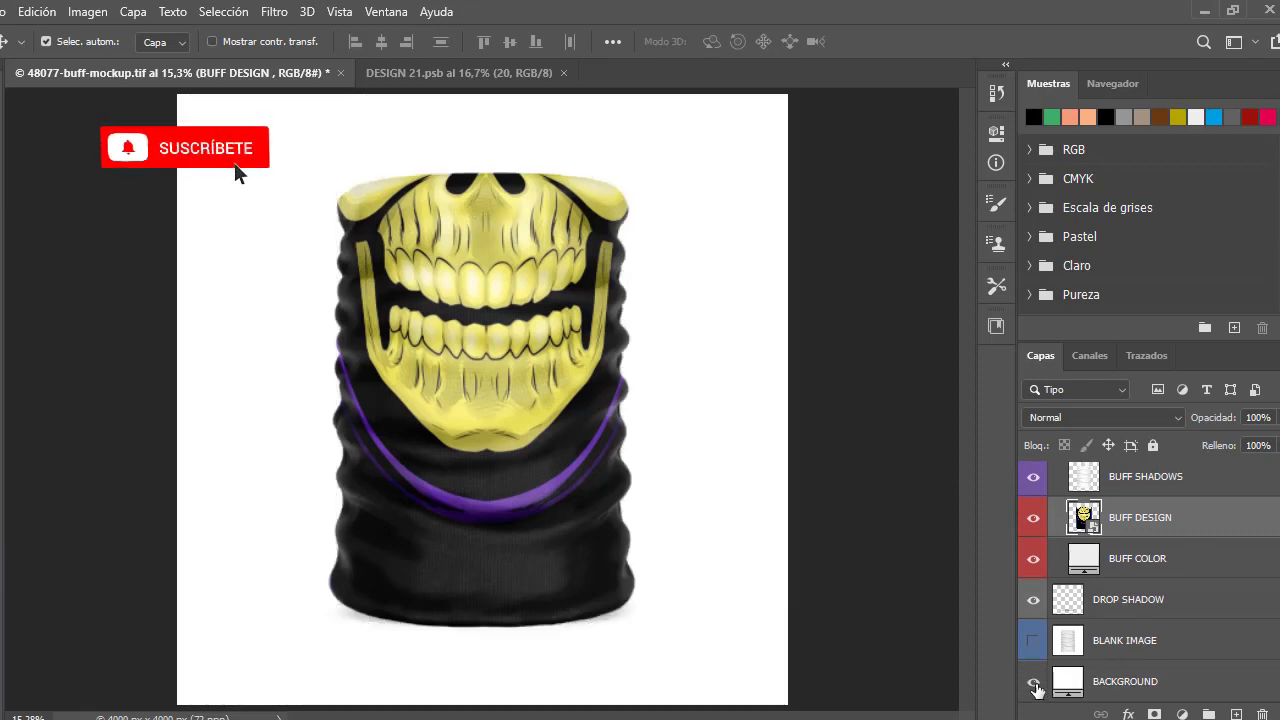
click(1037, 690)
click(1037, 690)
click(1037, 690)
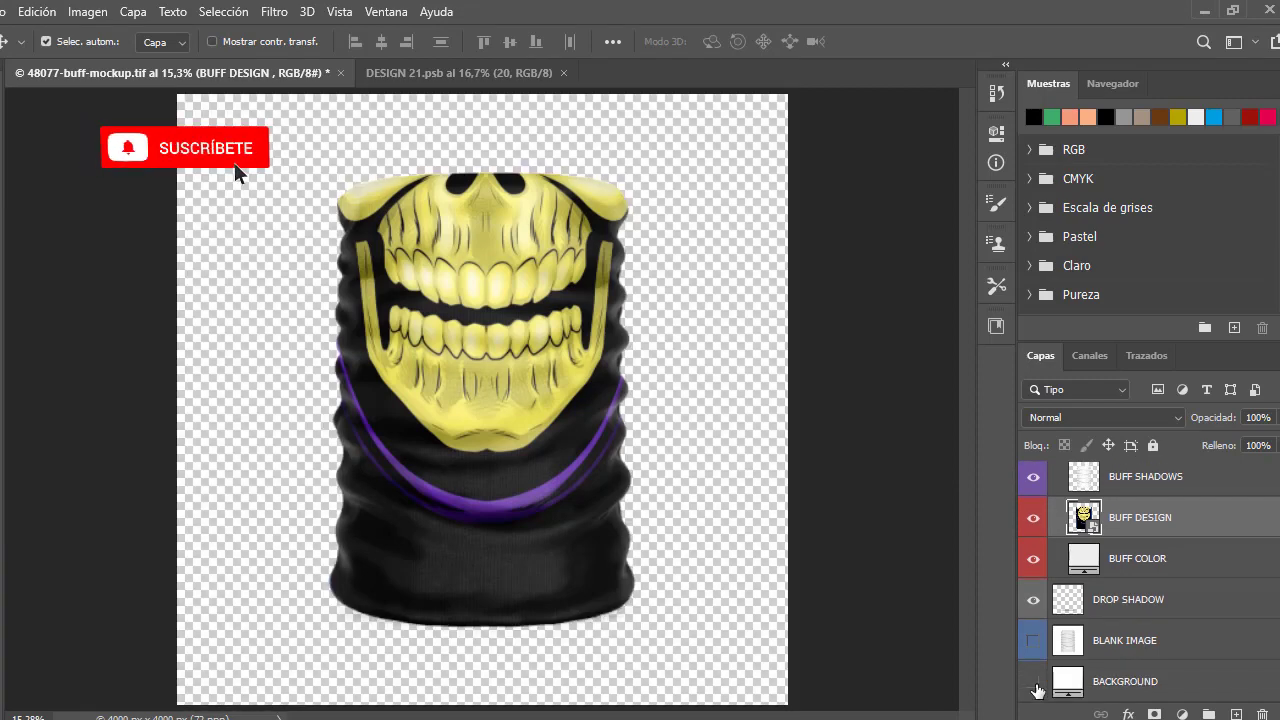
Quick-export the buff mockup as a PNG named 123 to the Escritorio folder
click(8, 11)
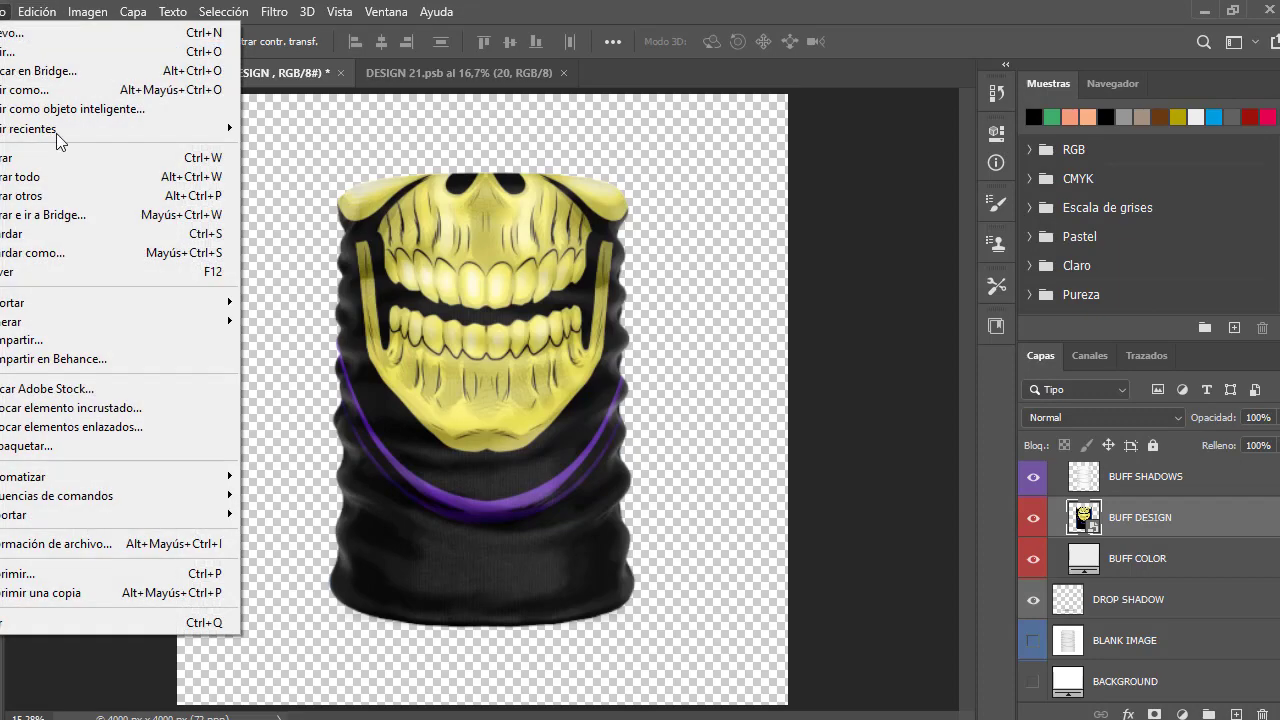
mouse_move(190, 302)
click(401, 300)
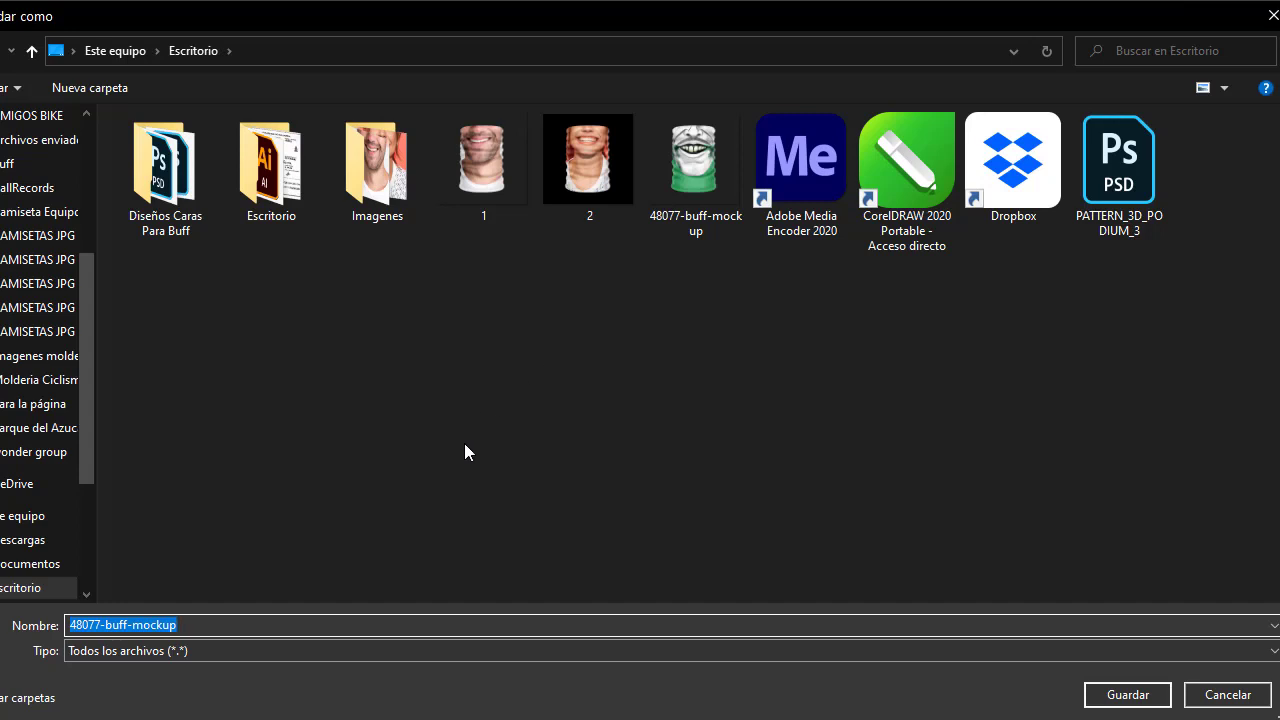
text(123)
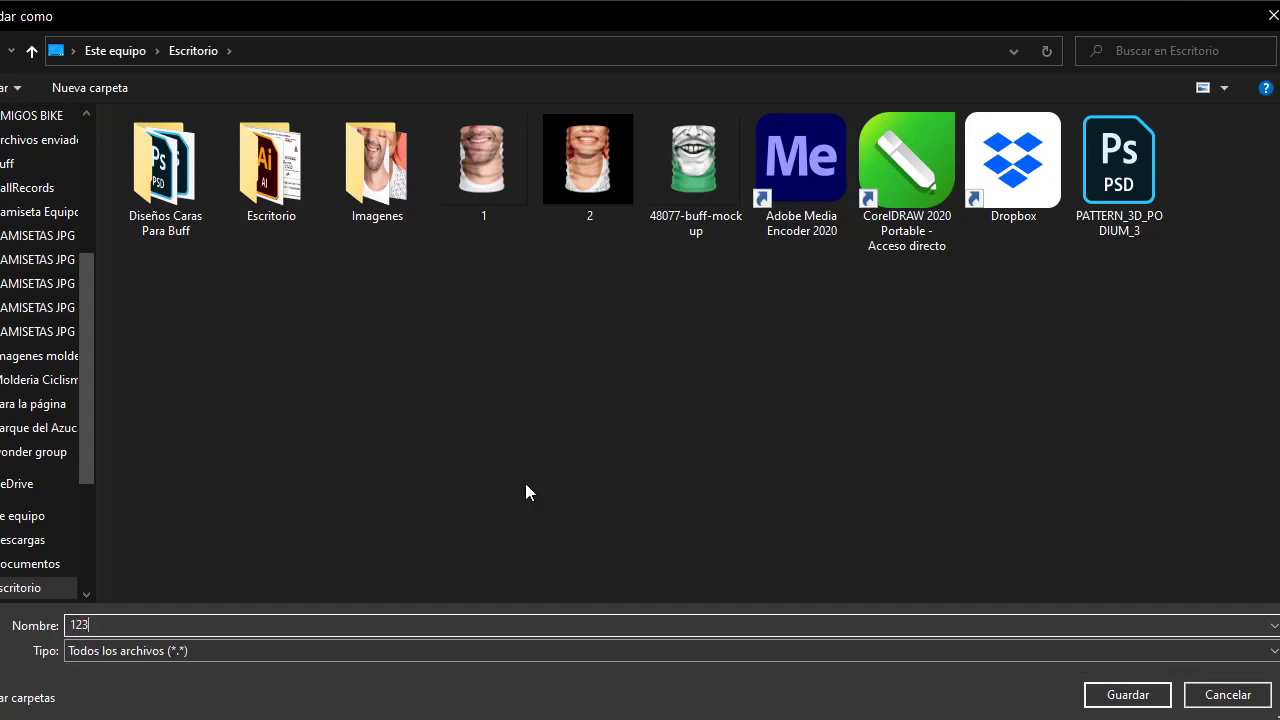
click(1134, 692)
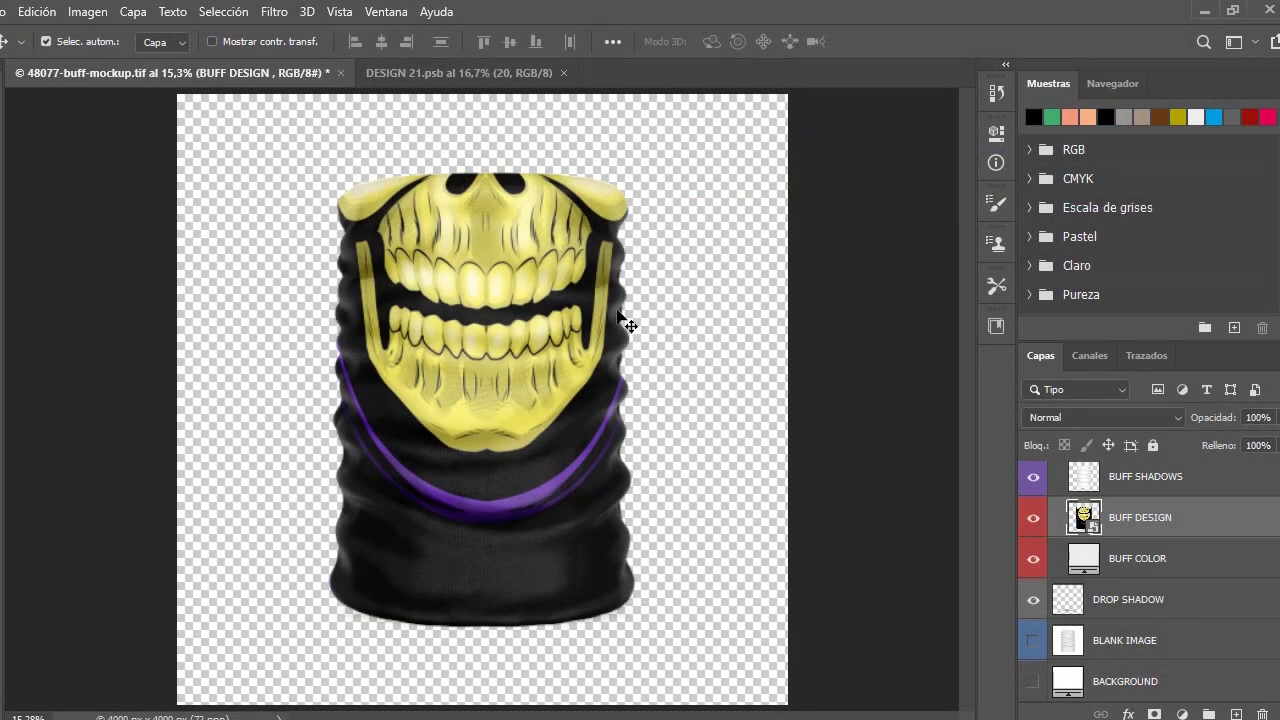
Minimize Photoshop and the Imagenes folder window to view the exported file on the desktop
click(1204, 11)
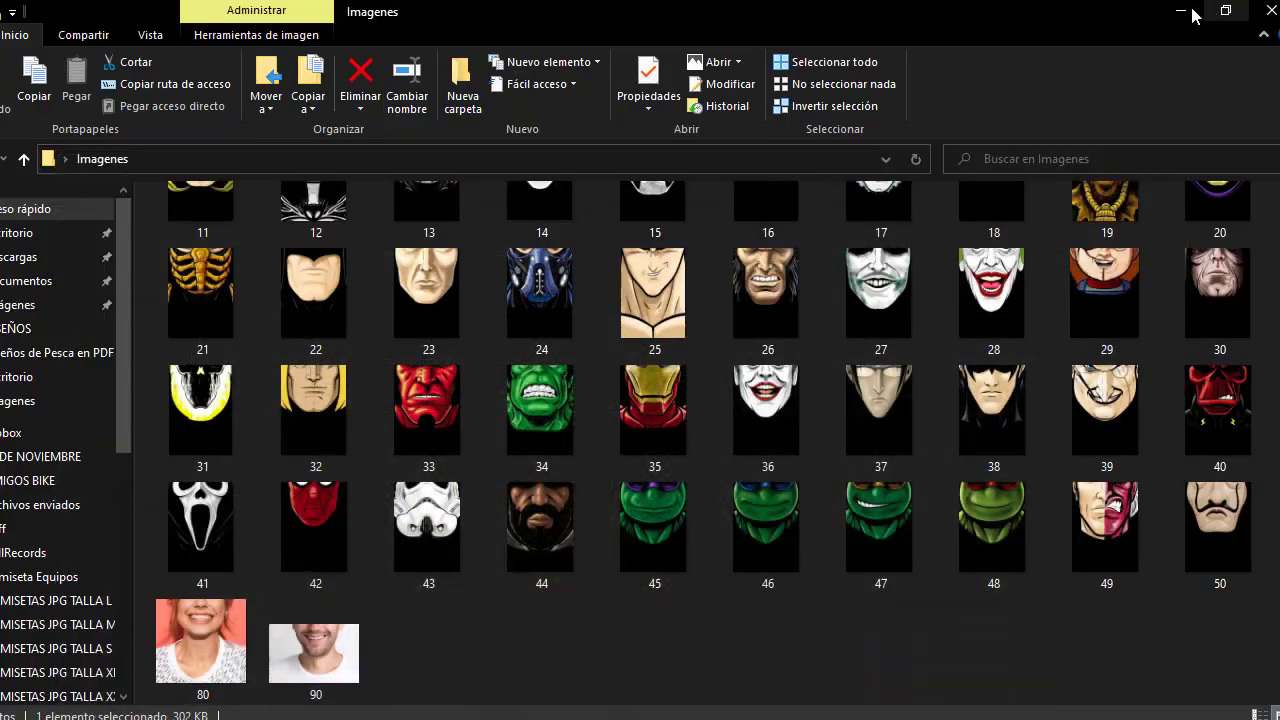
click(1176, 16)
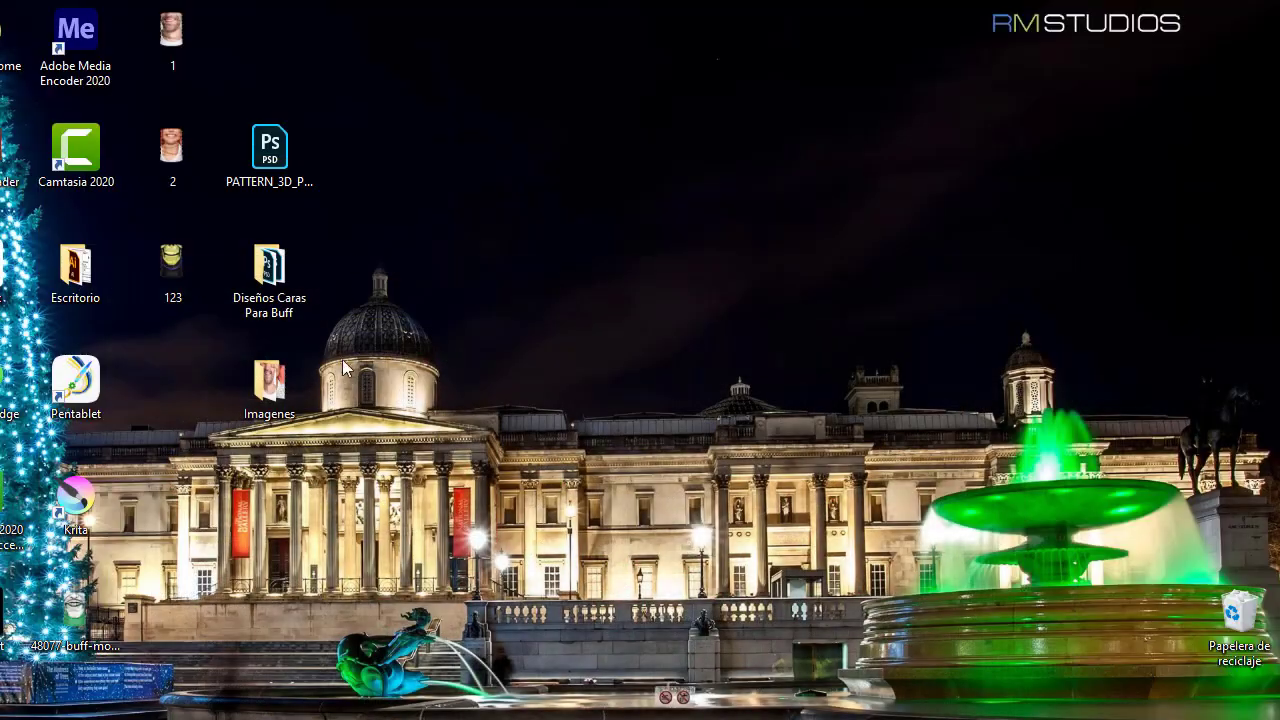
Preview the exported 123 image from the desktop, close it, and open the PATTERN_3D_PODIUM_3 file in Photoshop
double_click(175, 271)
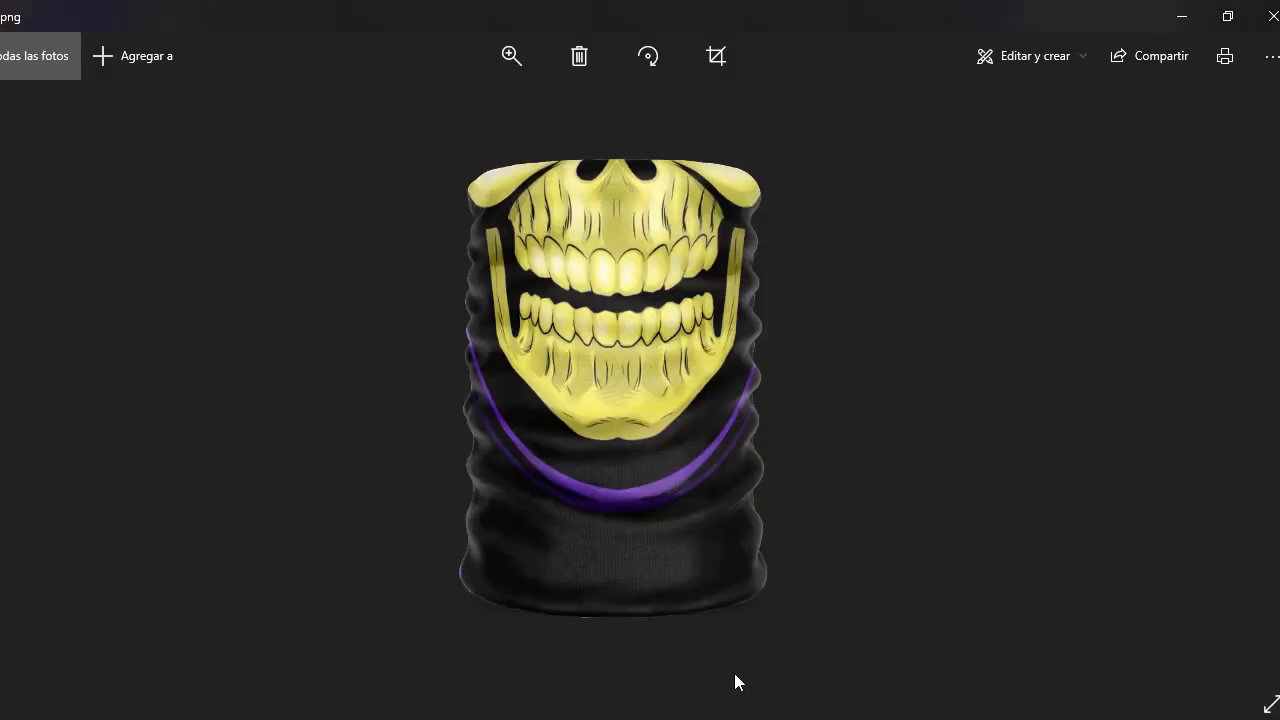
click(1273, 16)
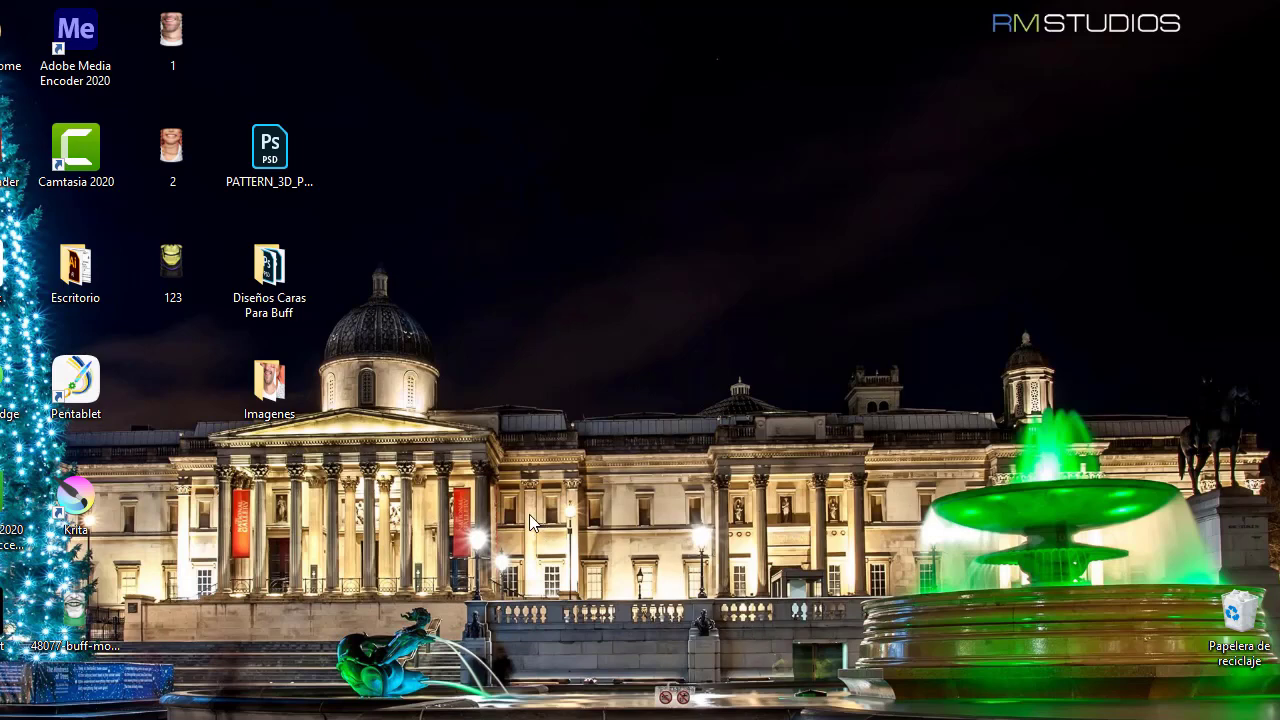
click(272, 142)
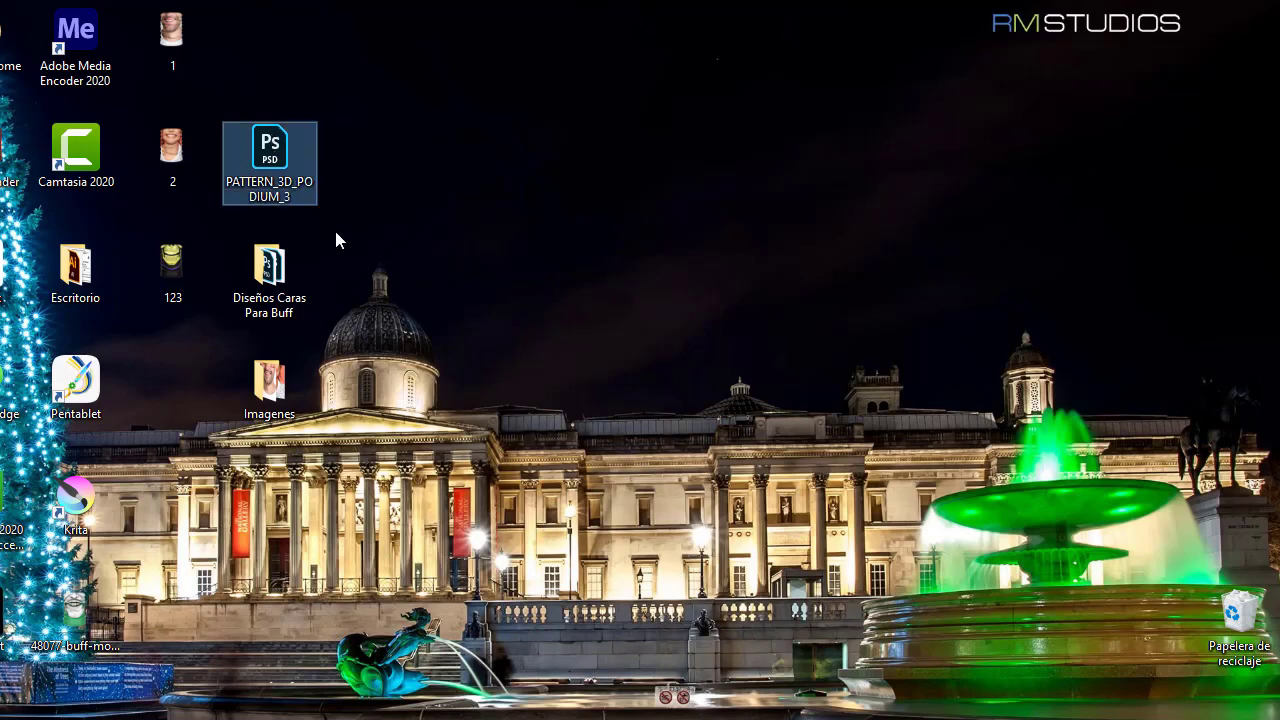
double_click(278, 162)
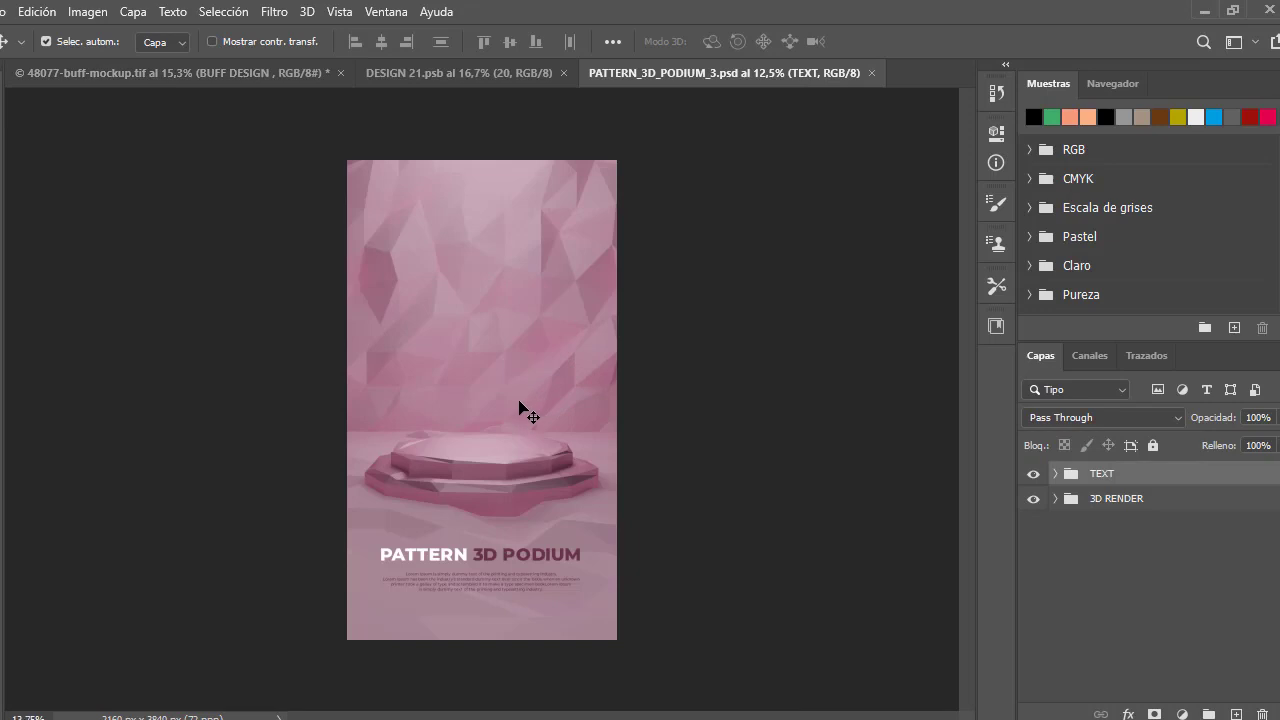
Crop the podium image to about 2160 × 2690 px, cutting off the title text below the podium and some background above
scroll(521, 410, up, 5)
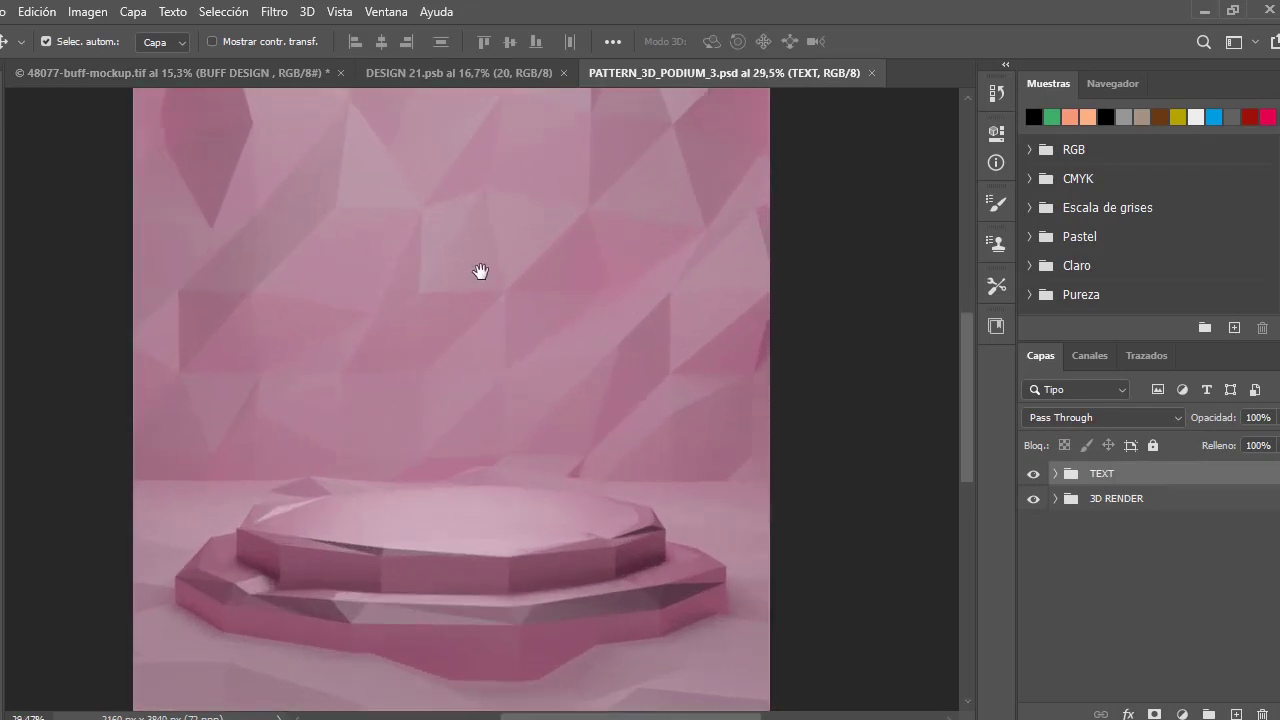
drag(481, 271, 509, 571)
scroll(463, 487, down, 1)
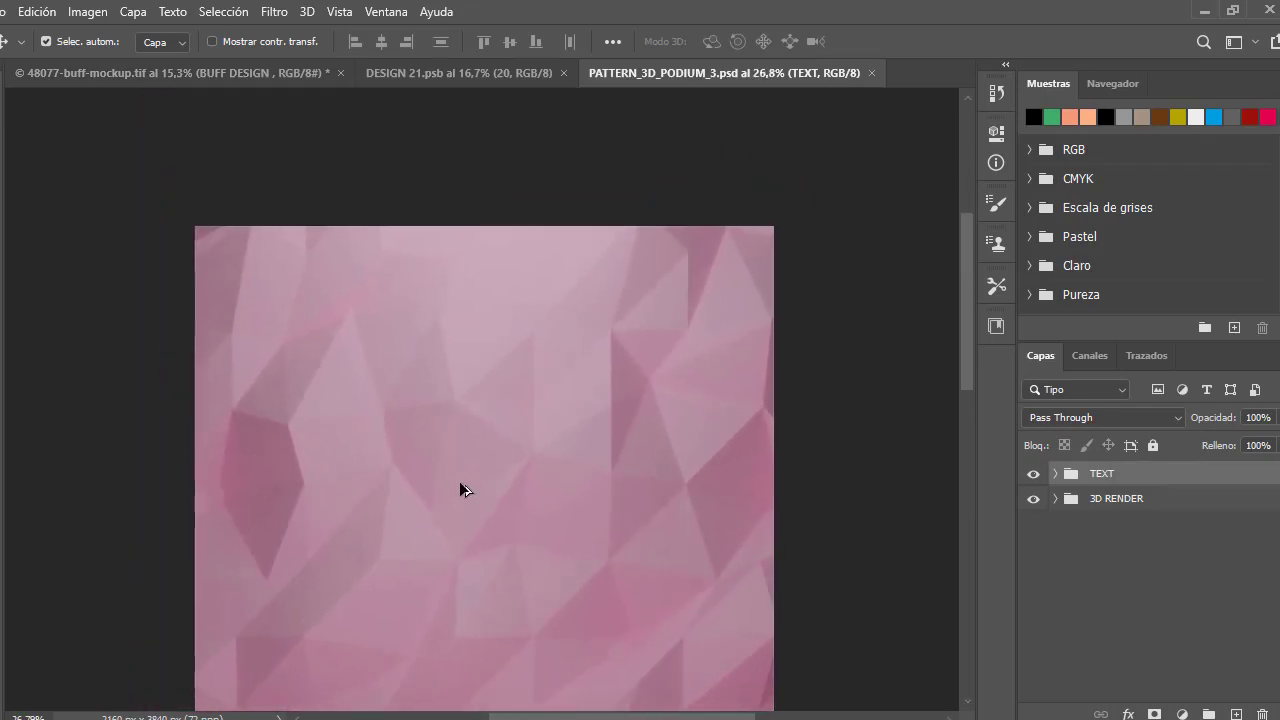
scroll(483, 506, down, 3)
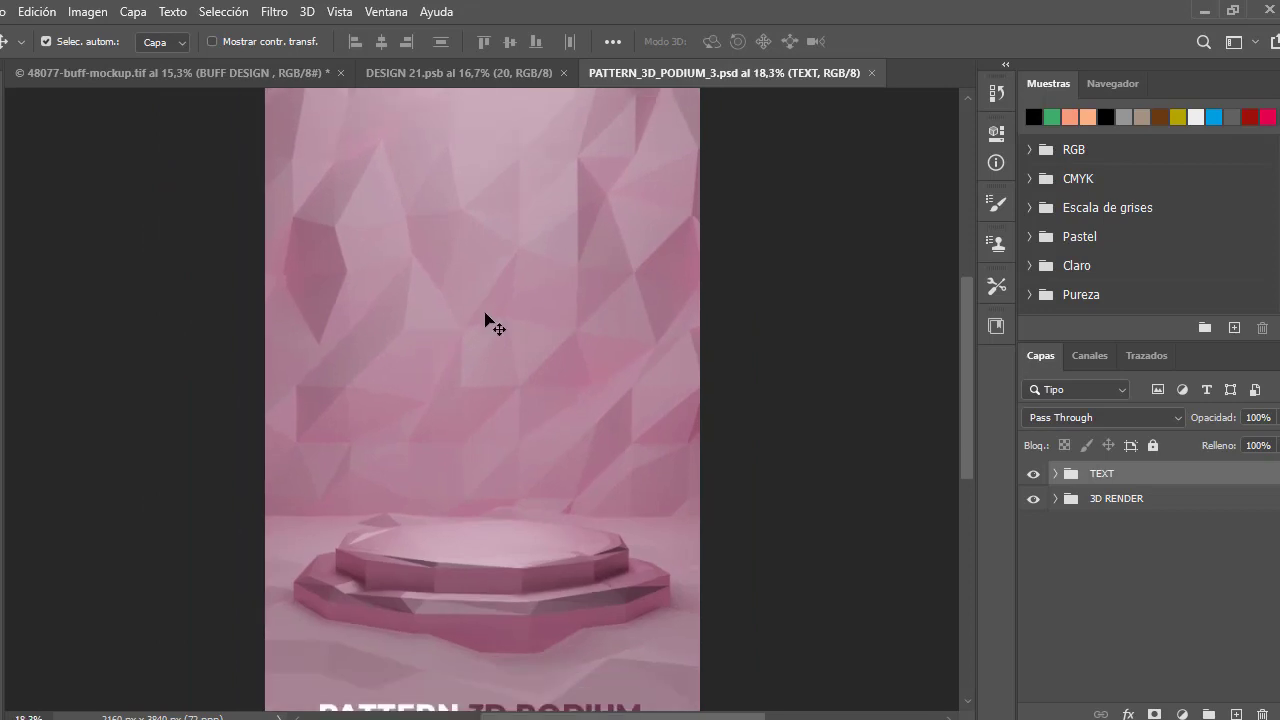
scroll(490, 322, down, 2)
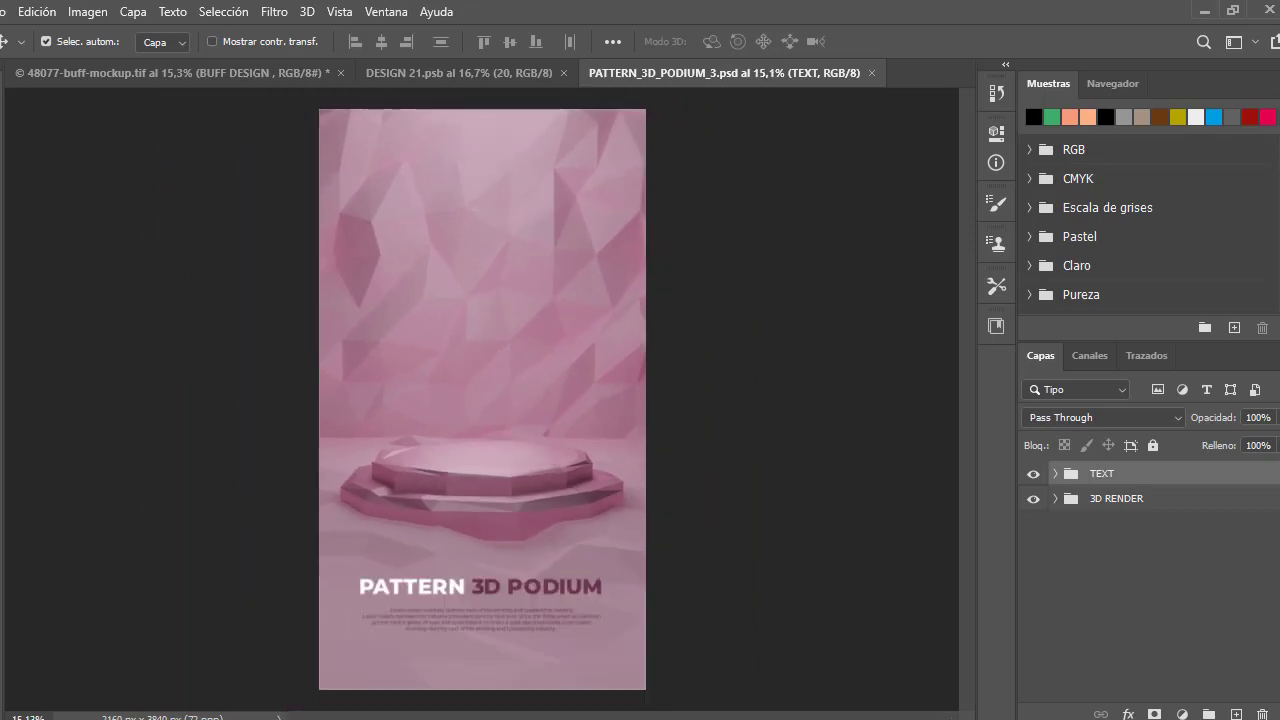
key(c)
drag(482, 686, 482, 620)
drag(492, 184, 492, 198)
click(1041, 42)
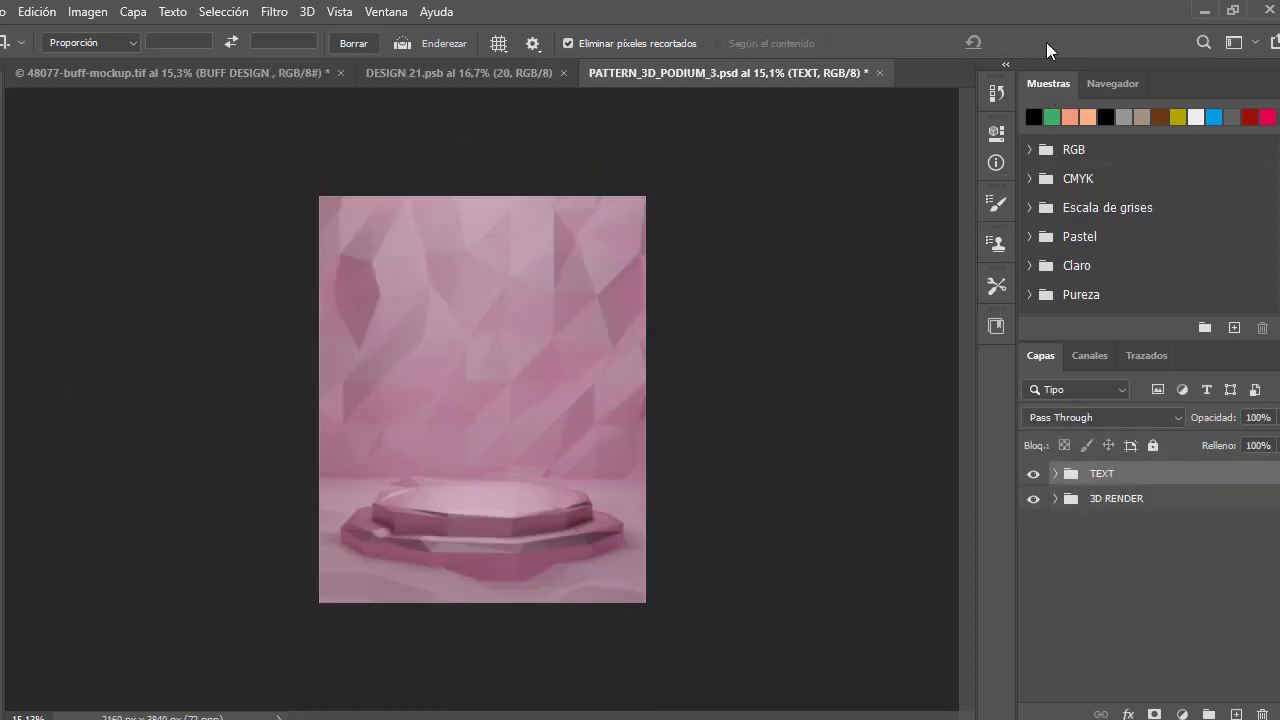
key(ctrl+0)
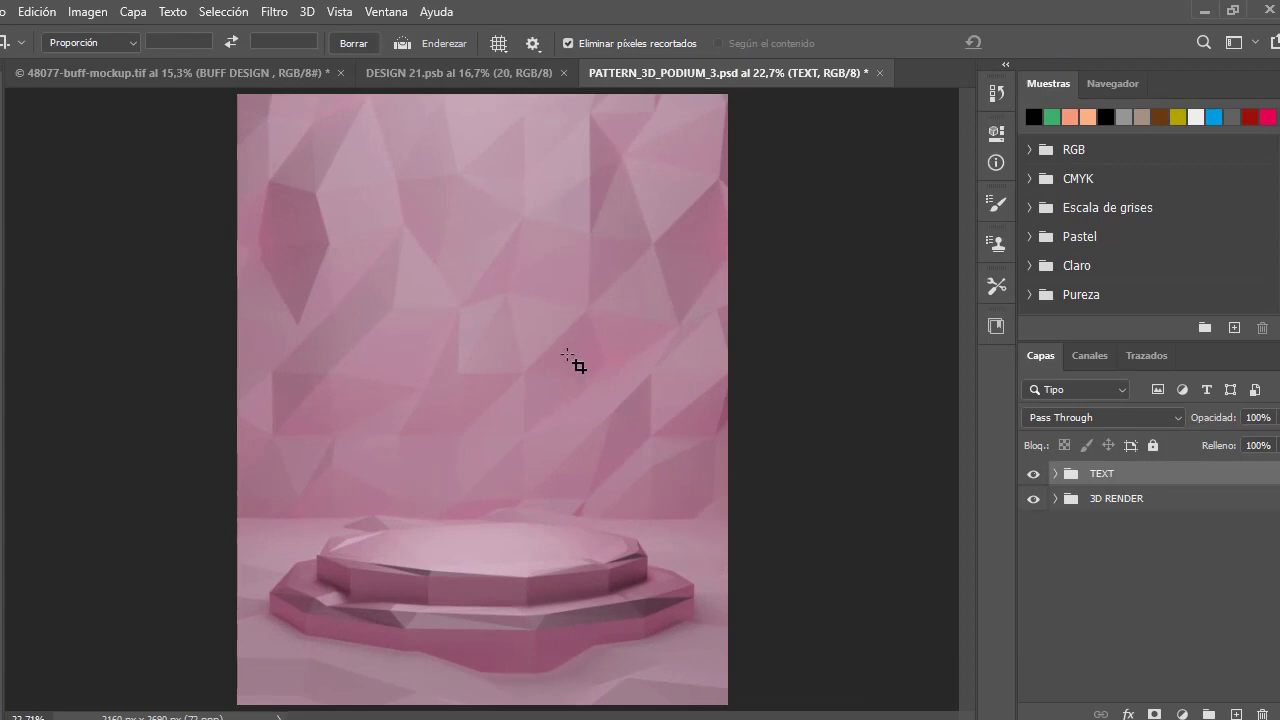
Place the 123 buff image from the Escritorio folder into the podium document as an embedded element
scroll(527, 405, up, 3)
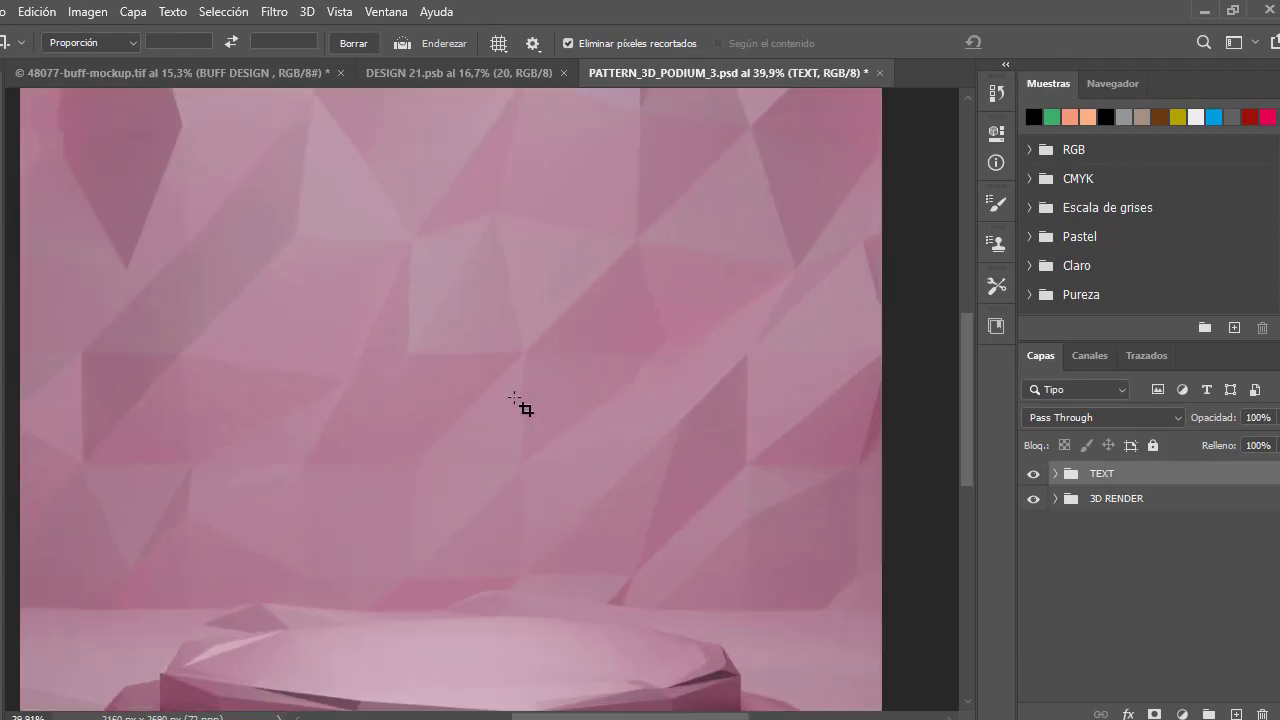
scroll(523, 409, down, 3)
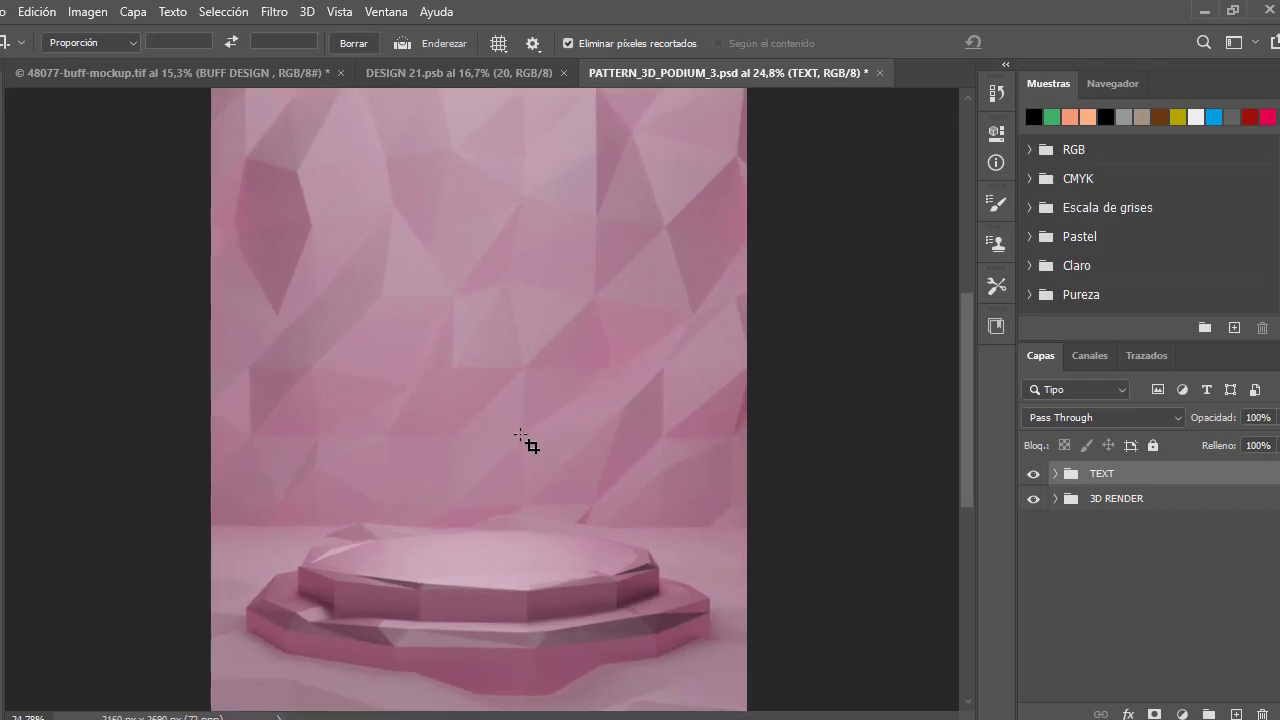
scroll(520, 434, down, 1)
scroll(520, 434, up, 1)
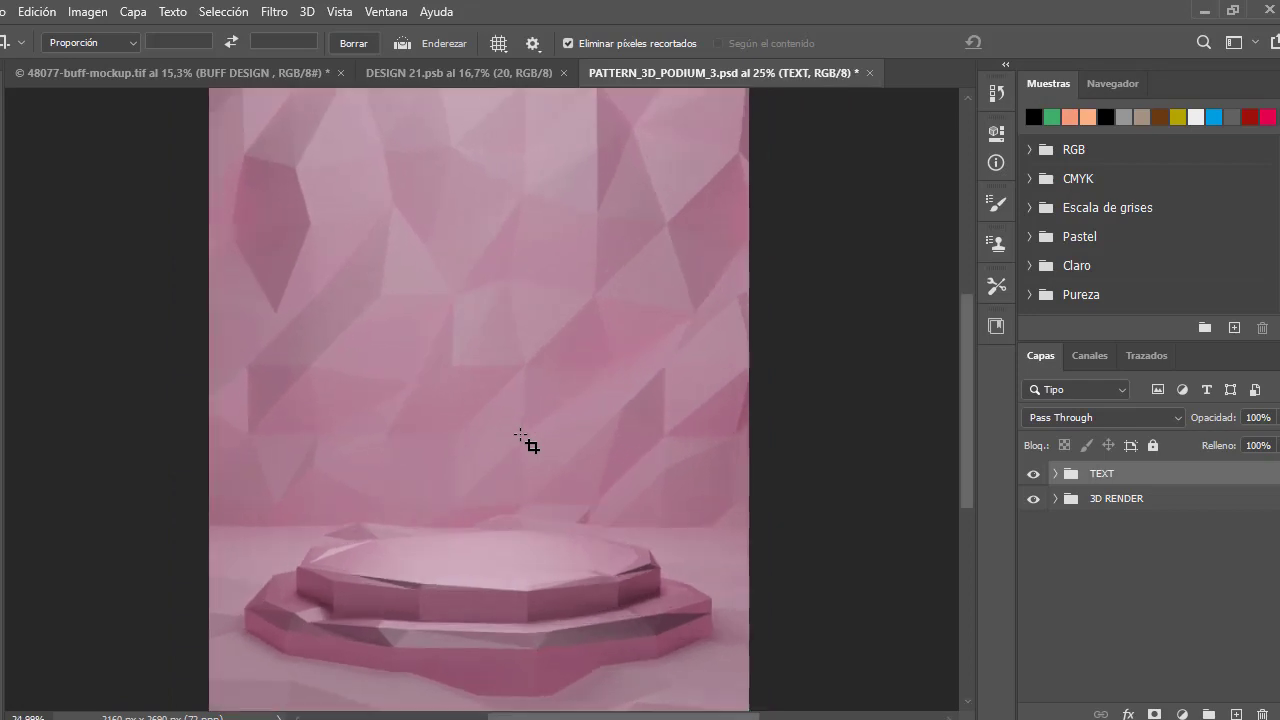
scroll(527, 428, up, 1)
click(4, 11)
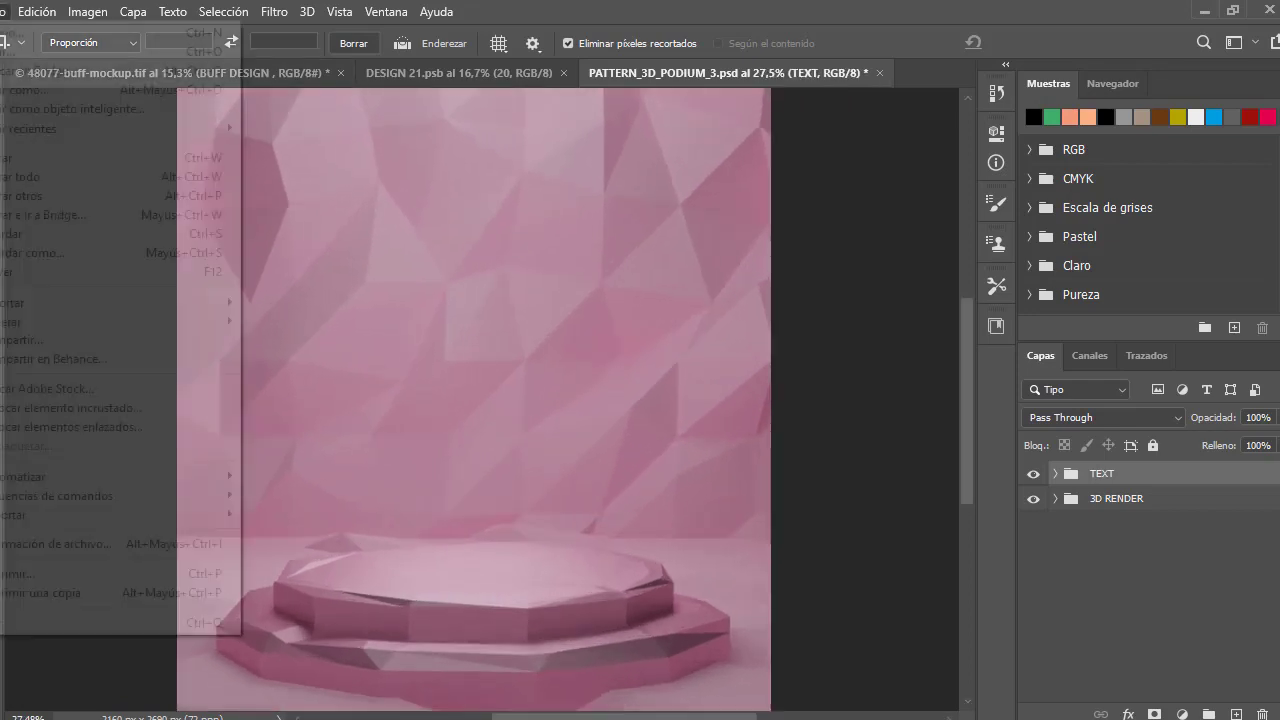
click(54, 405)
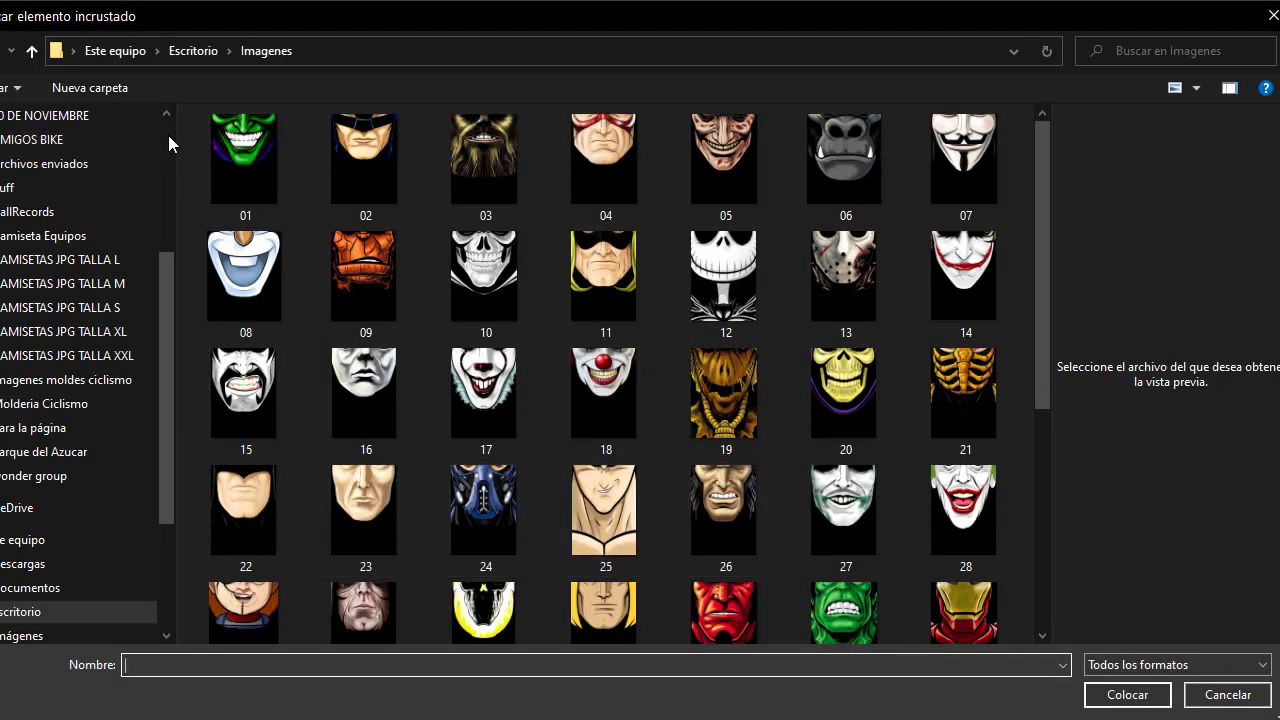
click(169, 134)
click(65, 159)
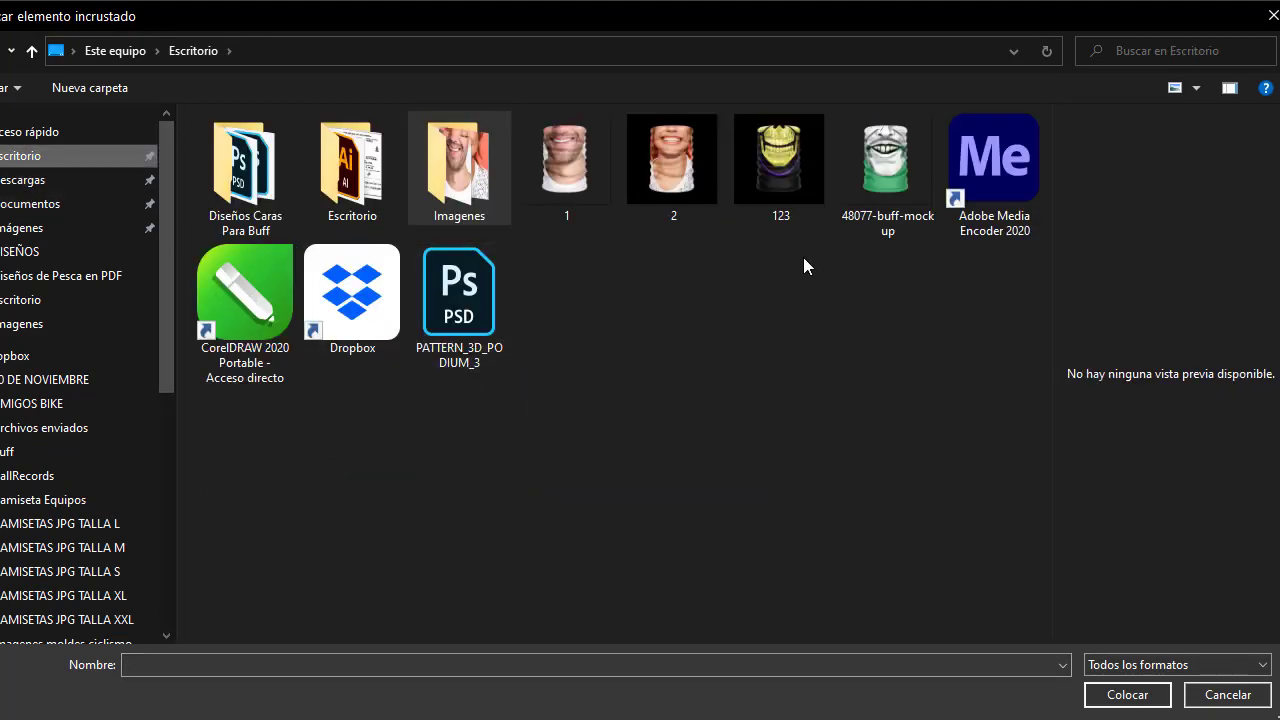
click(772, 173)
click(1118, 693)
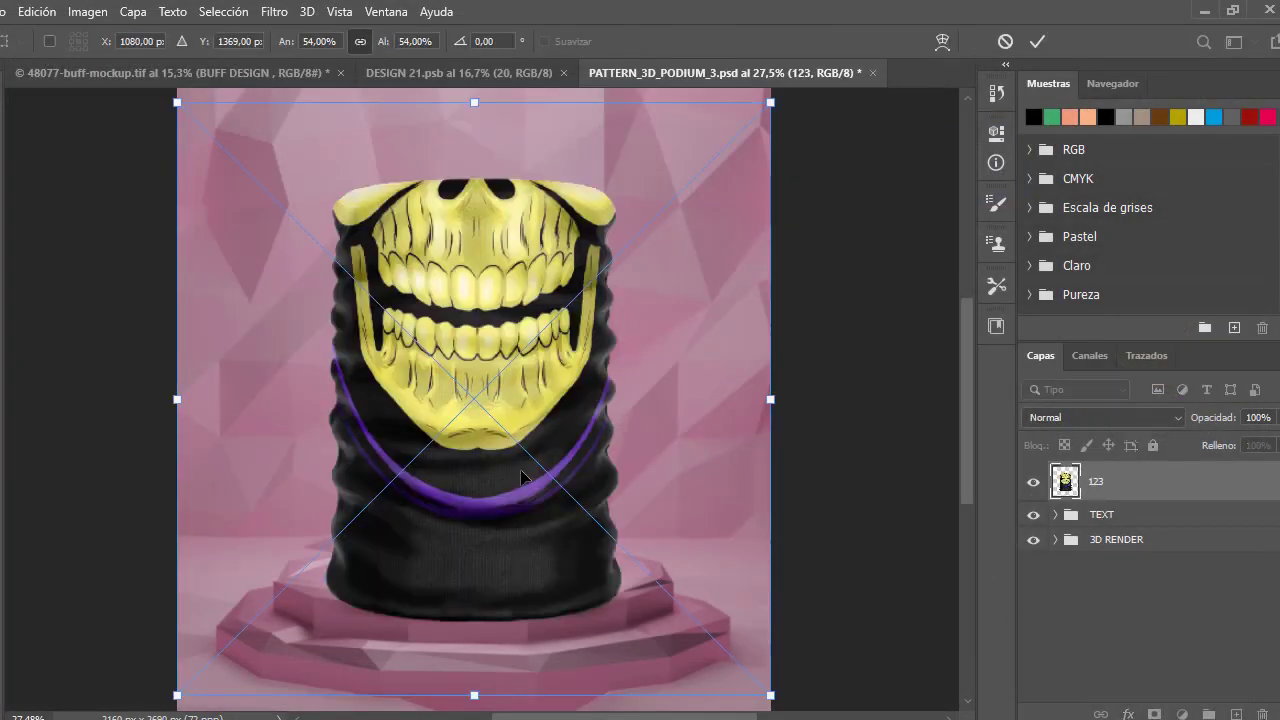
Move the placed buff up so it stands on the podium, at about X 1124 px and Y 1195 px, and commit the placement
drag(521, 477, 533, 436)
scroll(590, 393, down, 3)
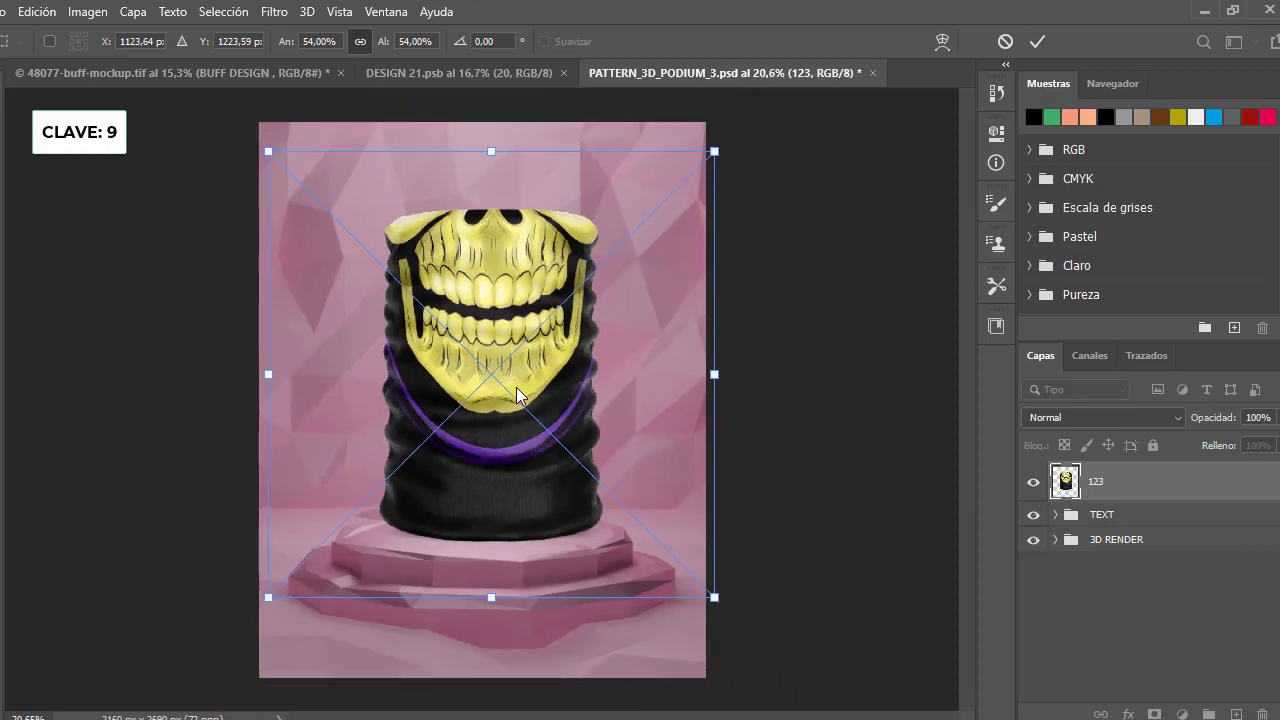
drag(517, 388, 511, 390)
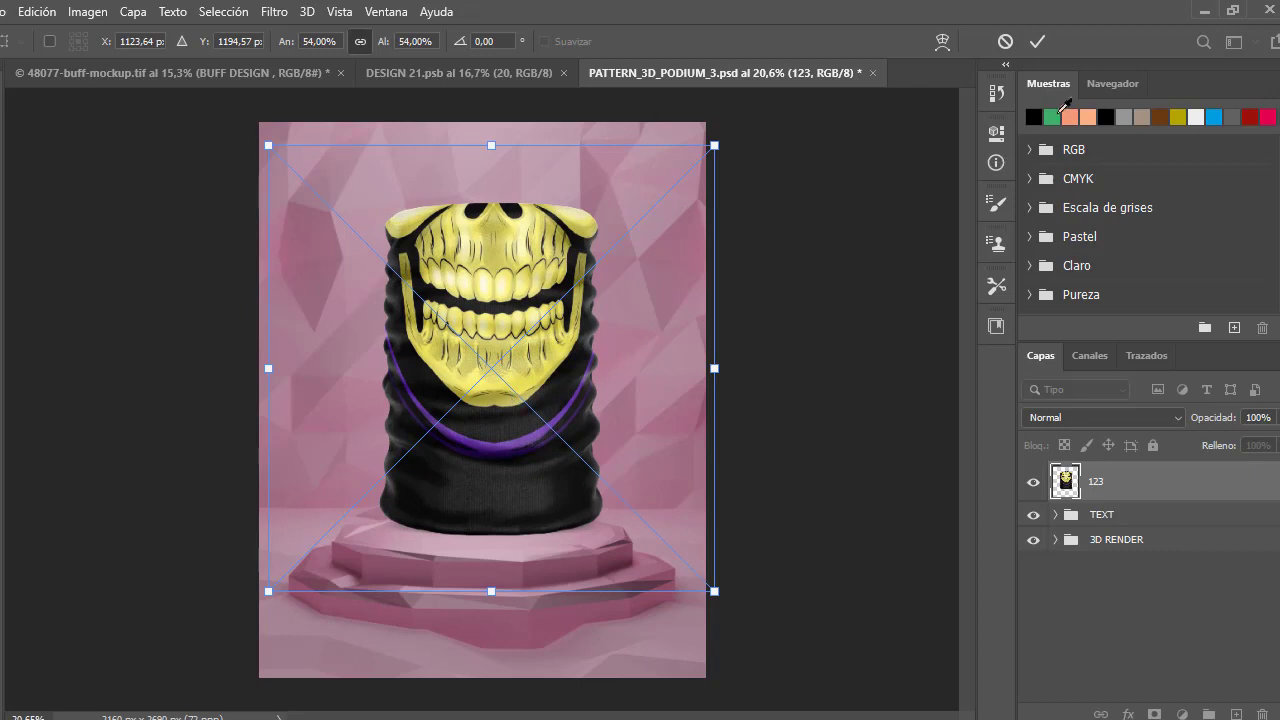
click(1037, 43)
key(c)
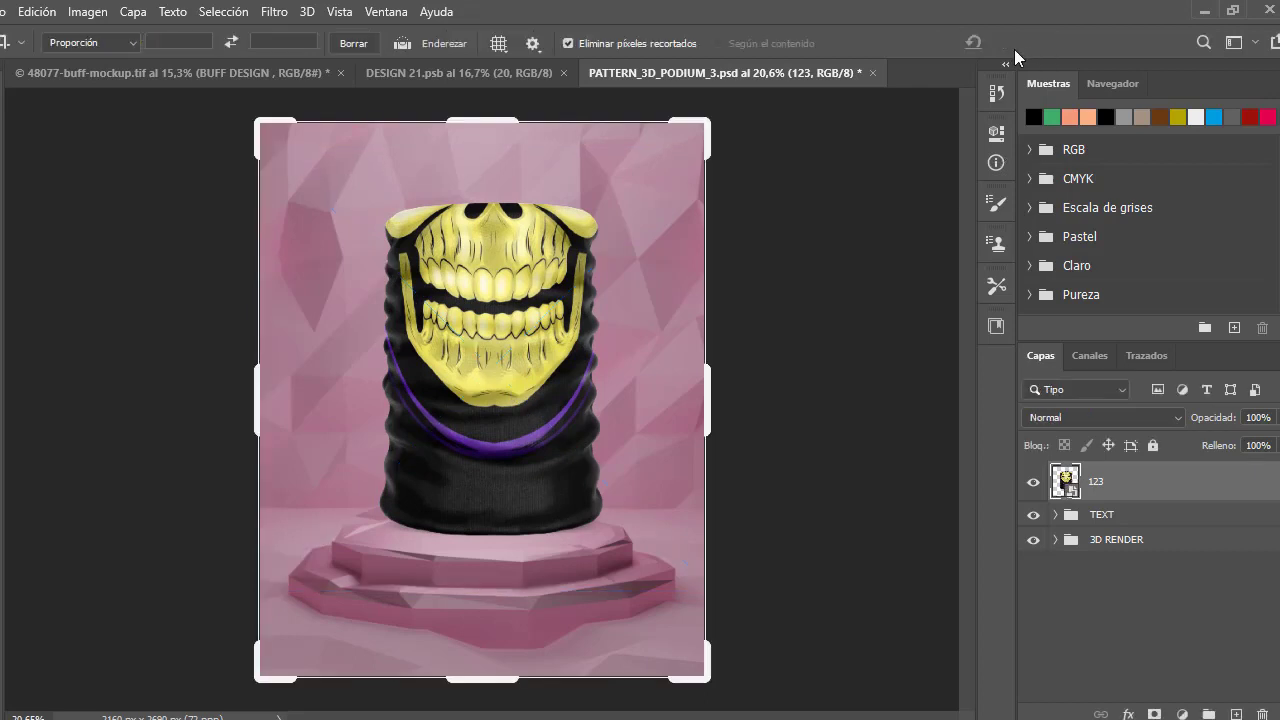
click(55, 155)
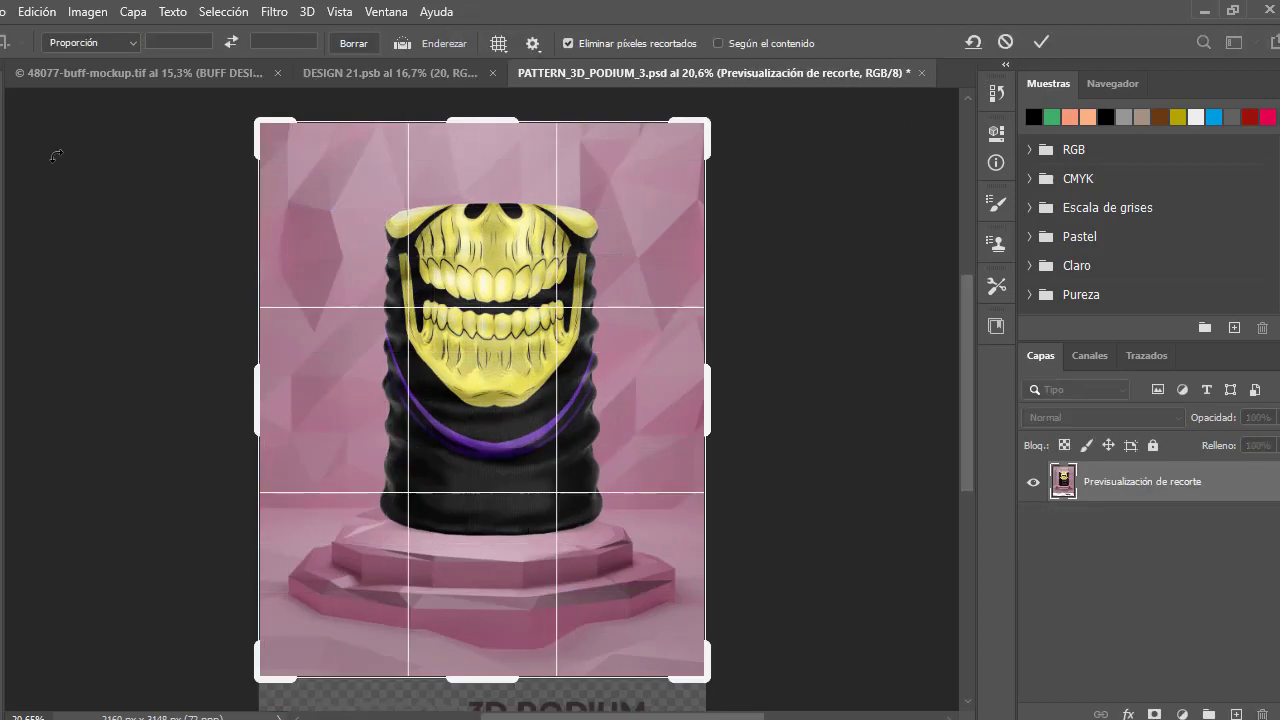
key(Return)
key(v)
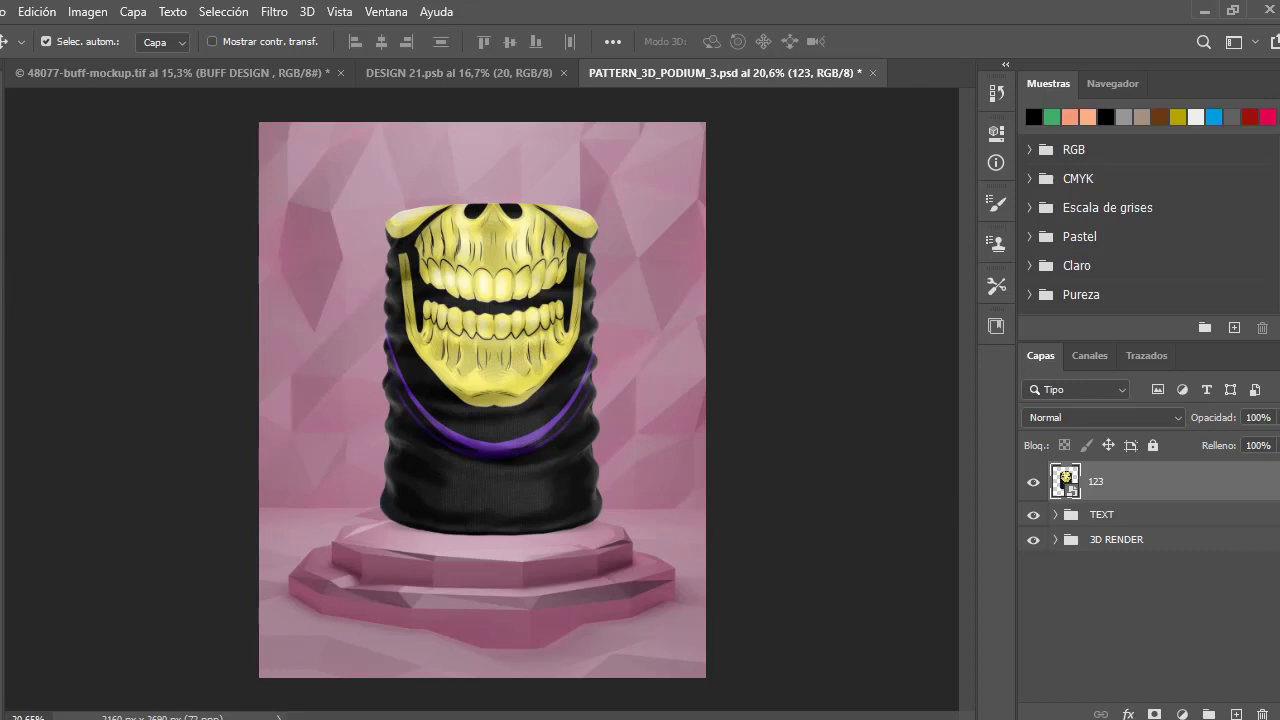
click(2, 256)
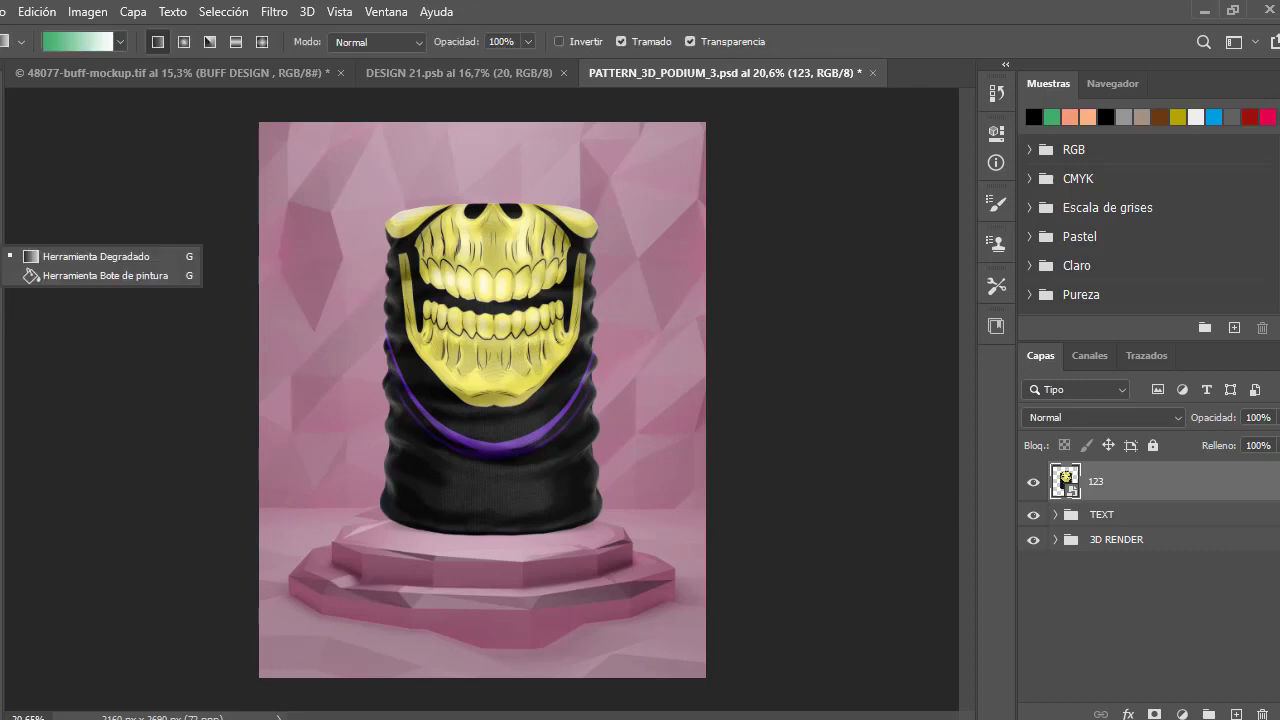
click(109, 143)
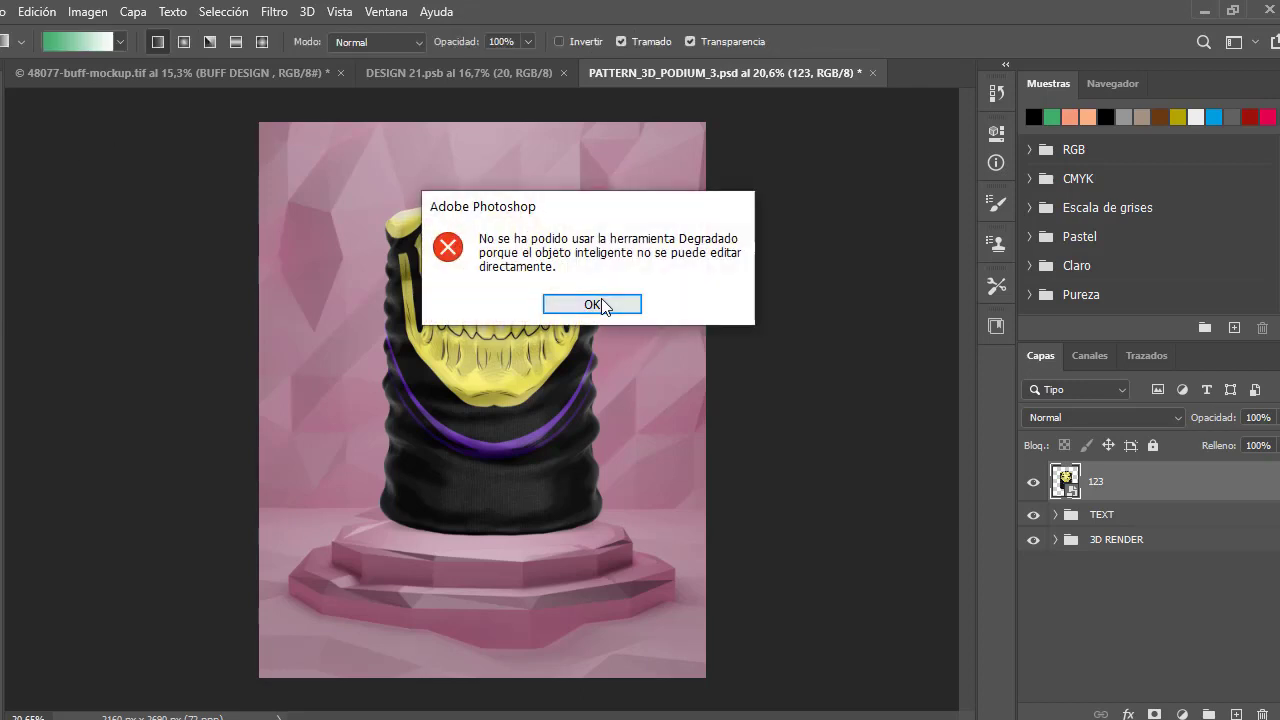
click(600, 306)
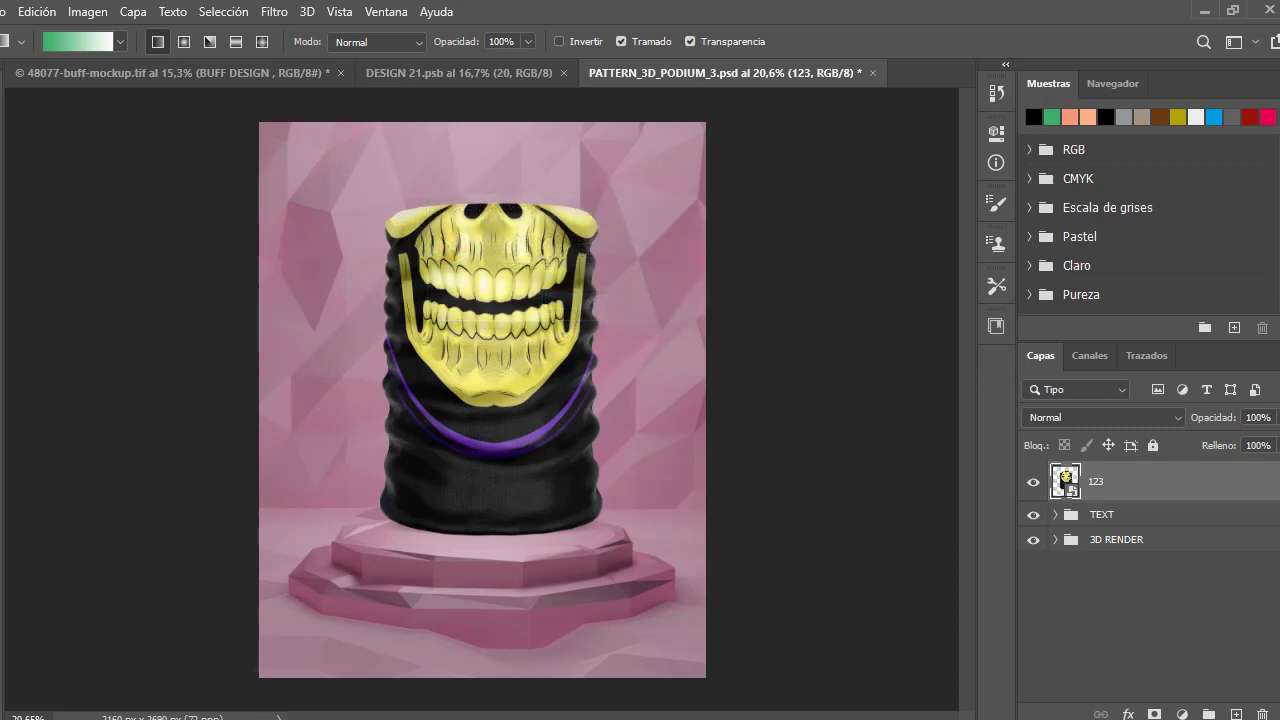
Draw an ellipse shape about 1026 × 108 px across the buff's base and move its layer below the 123 layer
click(4, 352)
click(20, 398)
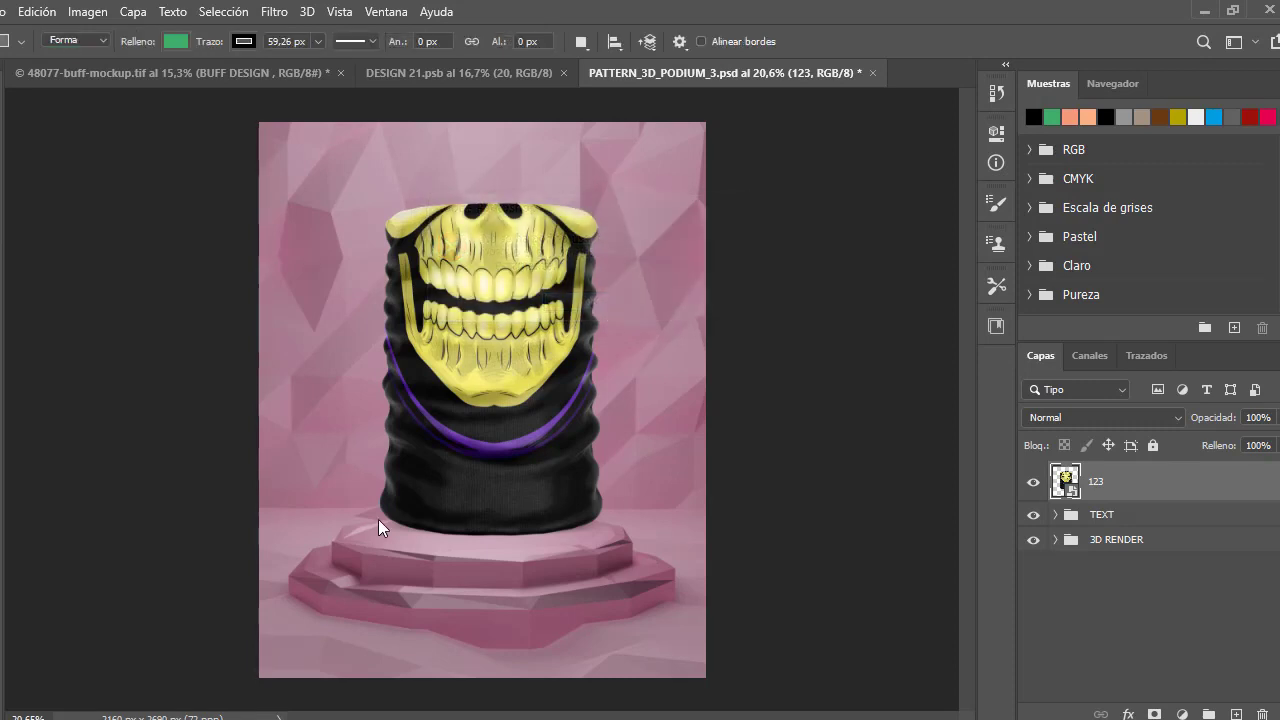
drag(384, 518, 596, 539)
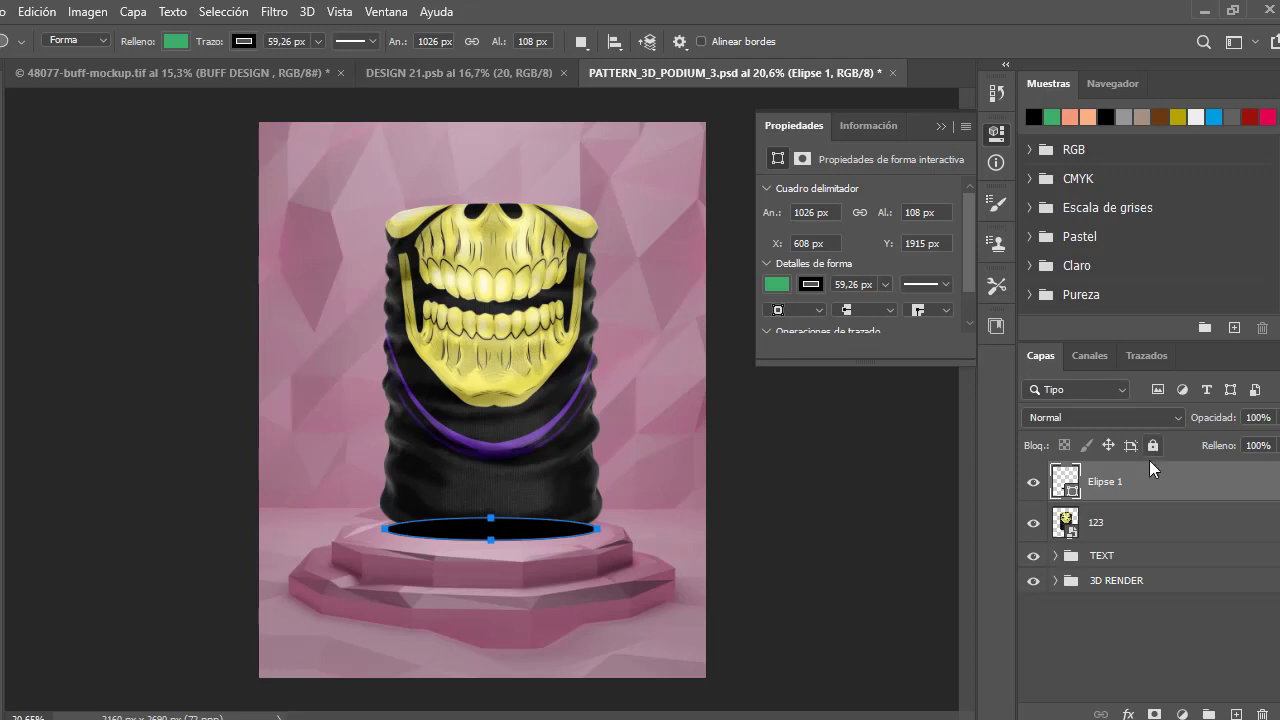
drag(1119, 481, 1125, 538)
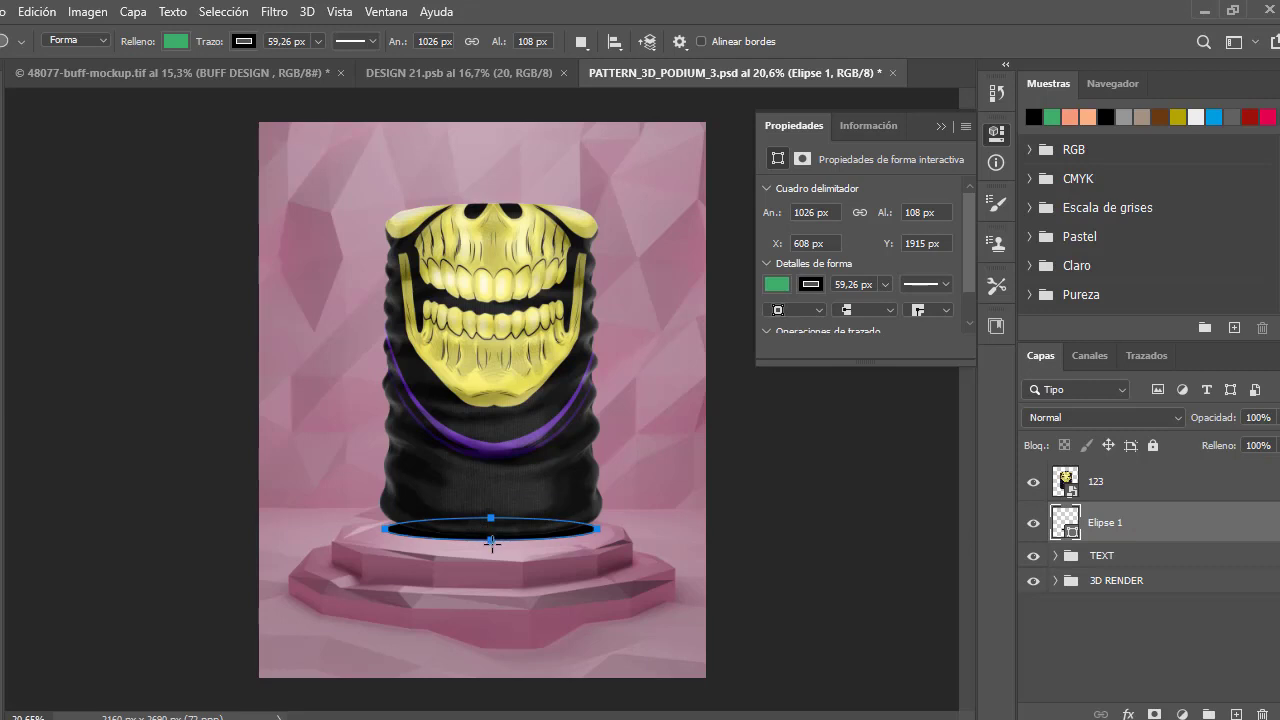
Enlarge the ellipse under the buff to about 1164 × 123 px with Free Transform and commit the change
drag(491, 542, 517, 560)
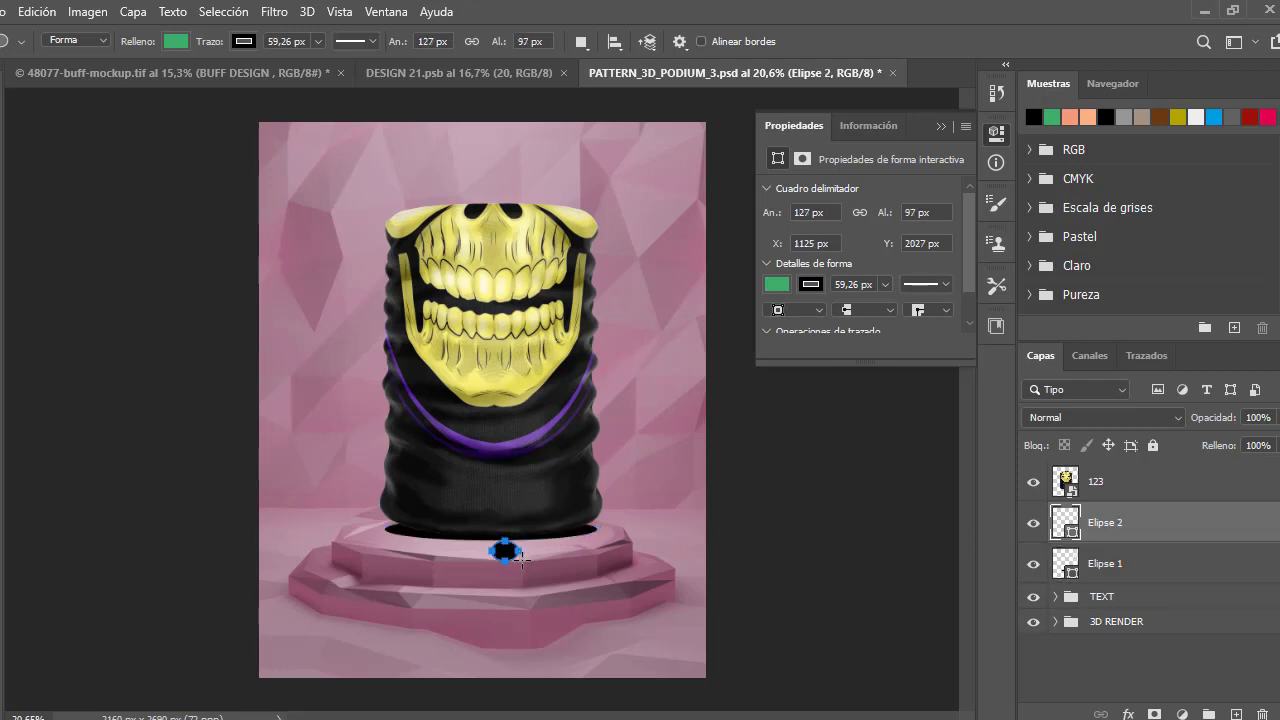
key(ctrl+z)
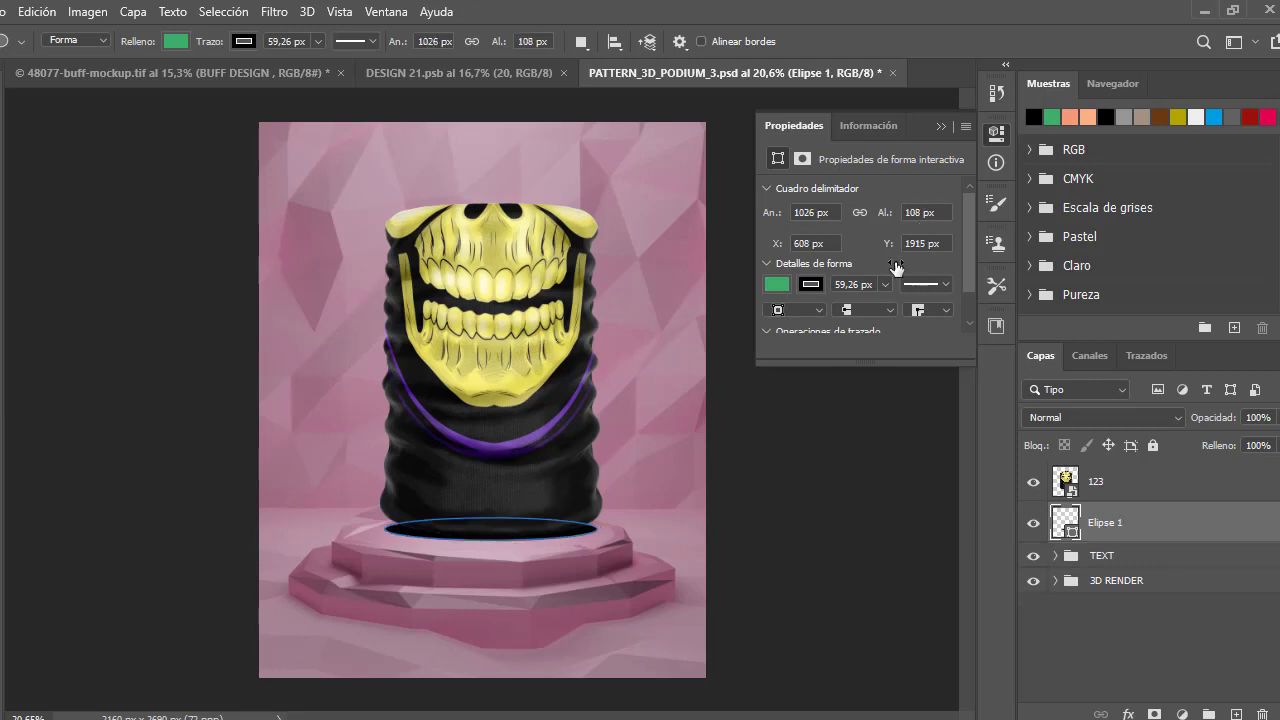
key(ctrl+t)
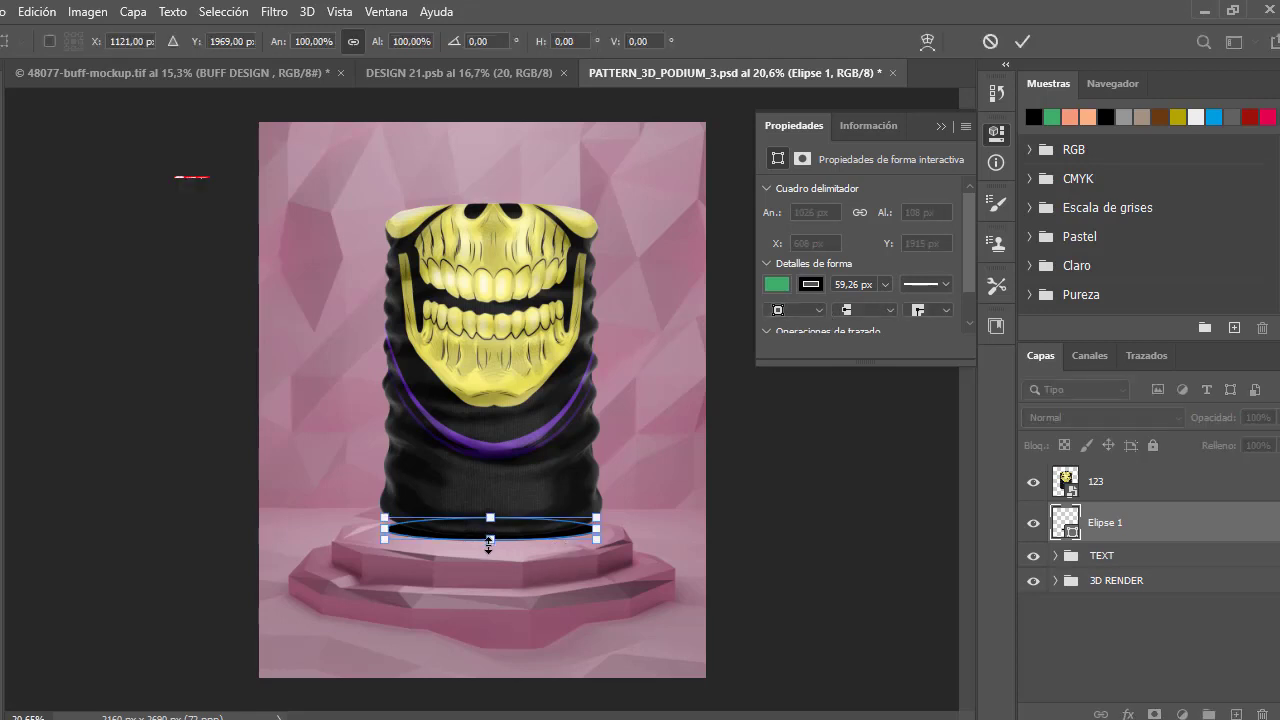
drag(489, 545, 491, 542)
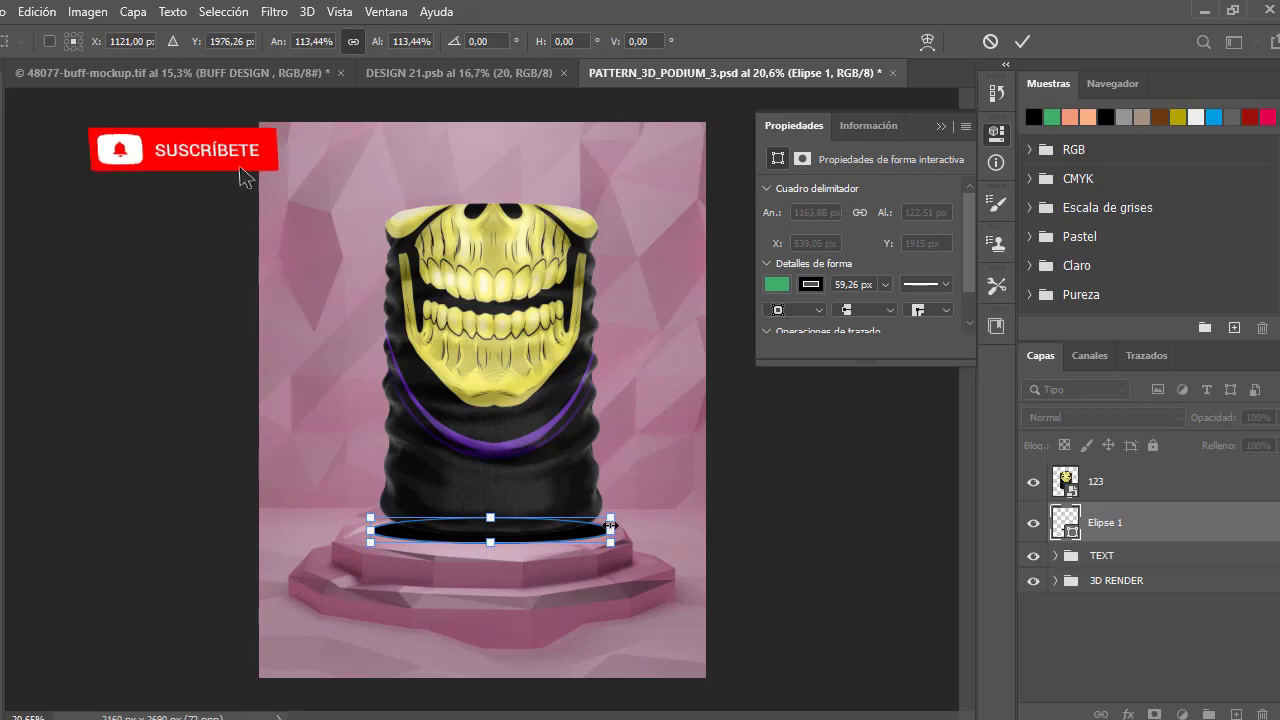
click(1027, 38)
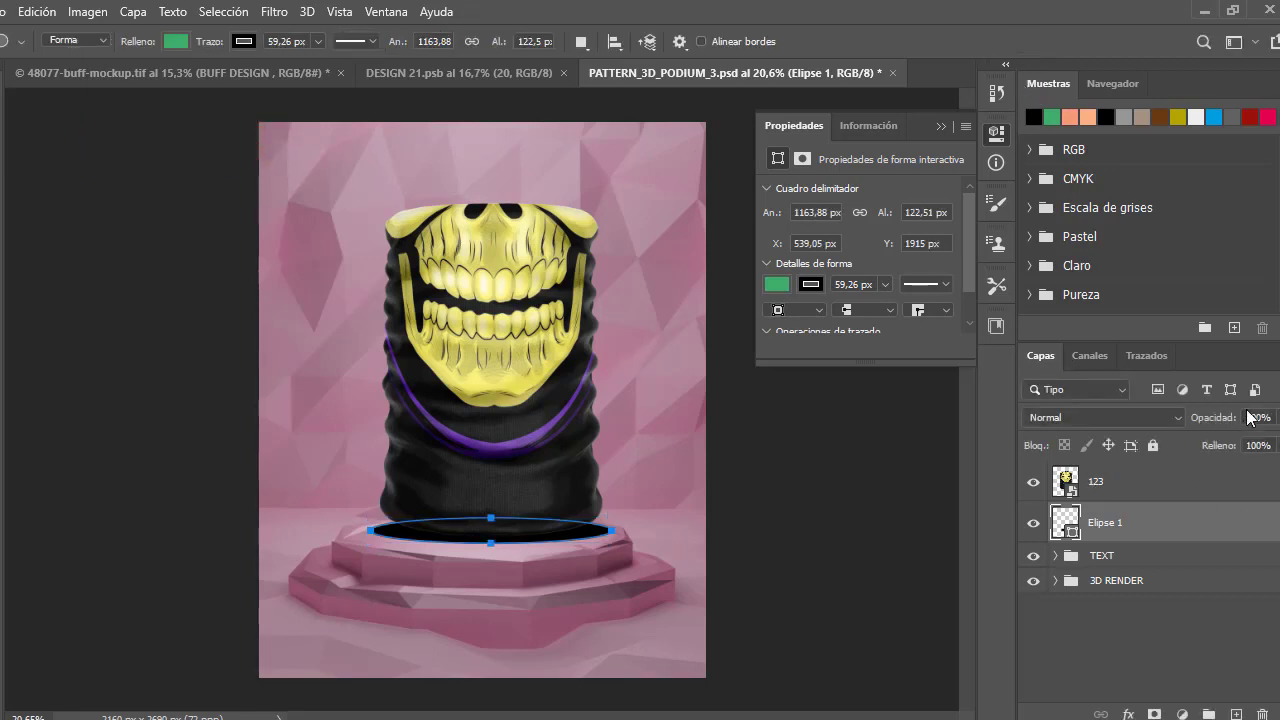
Lower the ellipse layer's opacity to 58% and collapse the shape properties
click(1276, 418)
drag(1278, 441, 1243, 446)
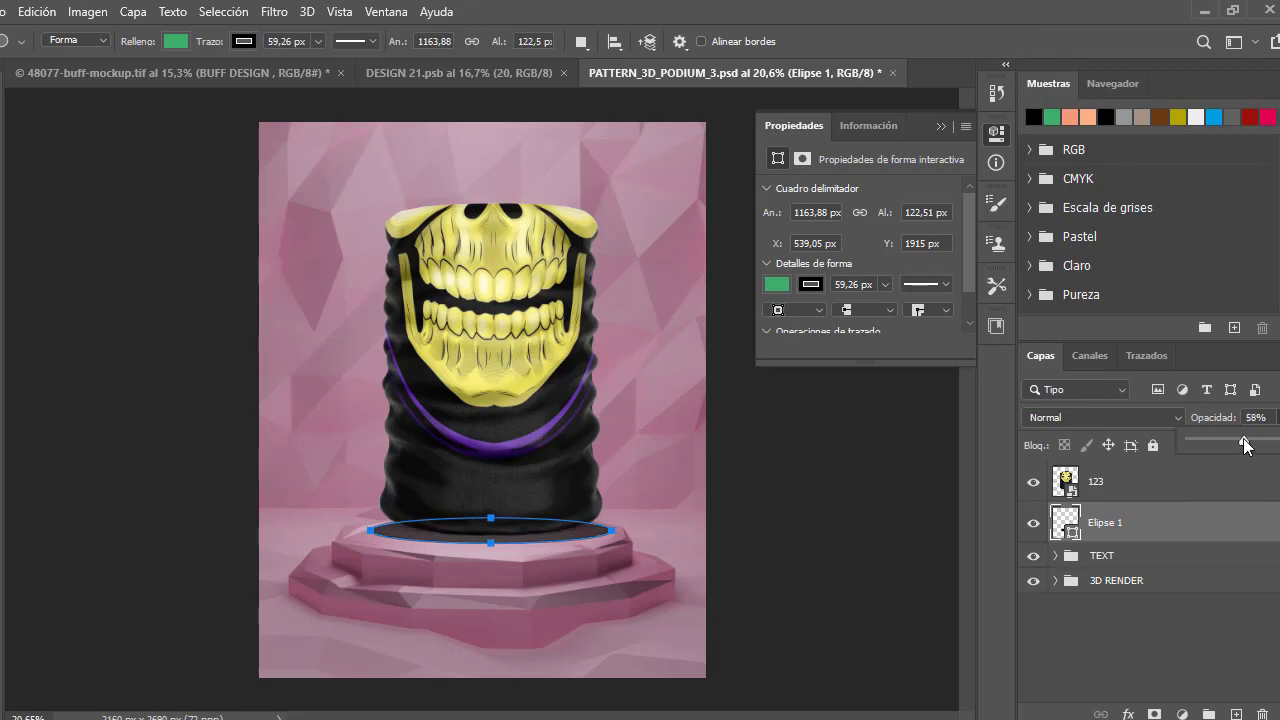
click(941, 127)
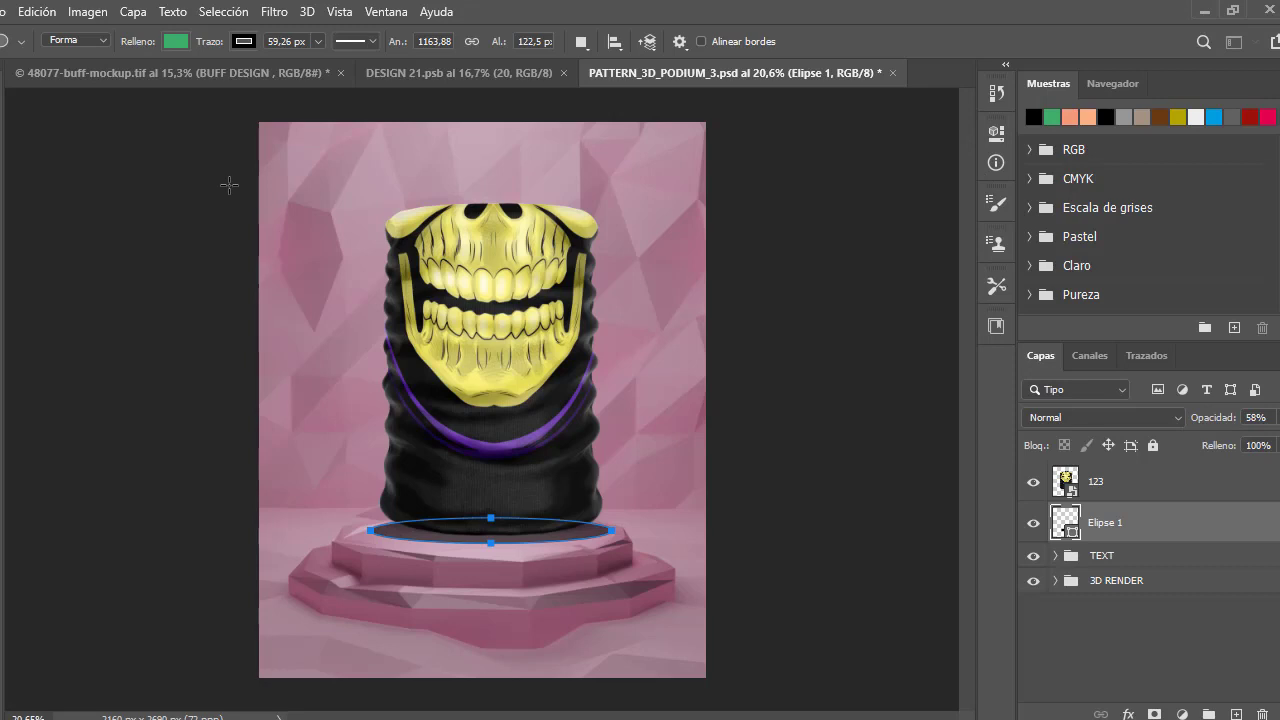
Deselect the ellipse's path outline and examine the shadow where the buff's base meets the podium
click(229, 185)
click(646, 287)
key(m)
drag(120, 194, 177, 261)
key(Return)
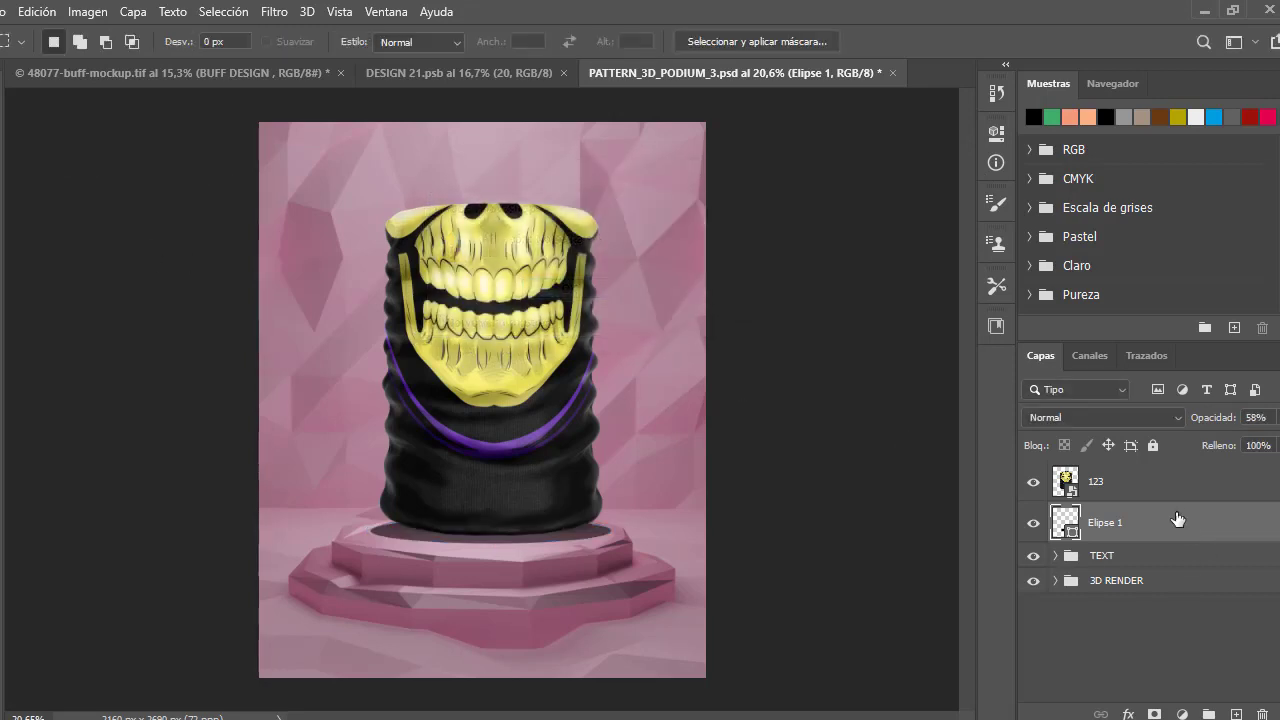
click(1174, 490)
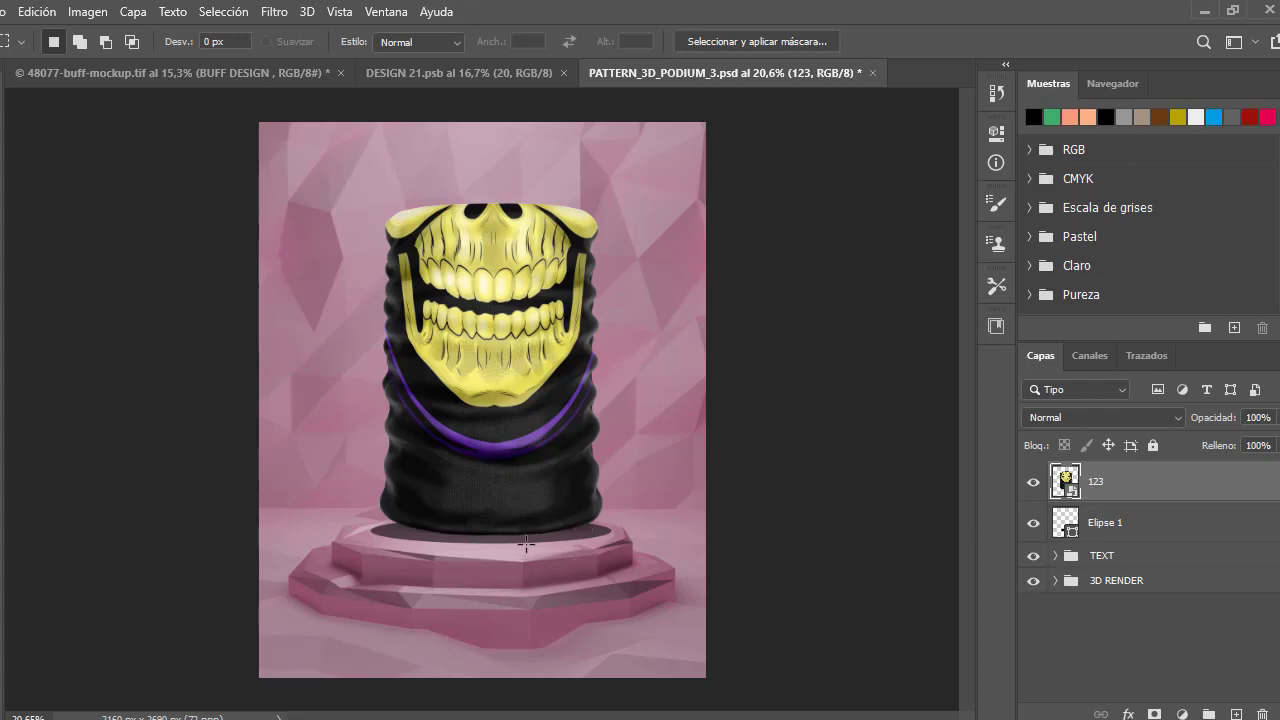
scroll(614, 510, up, 3)
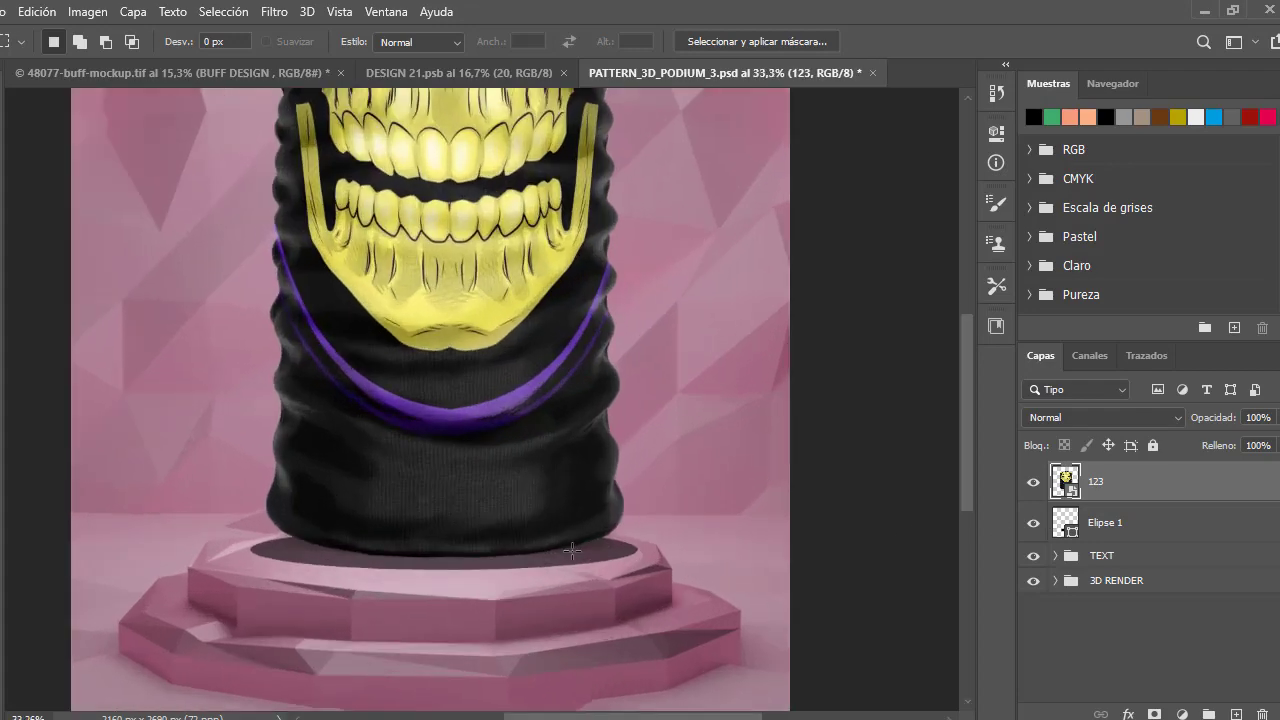
scroll(540, 556, up, 4)
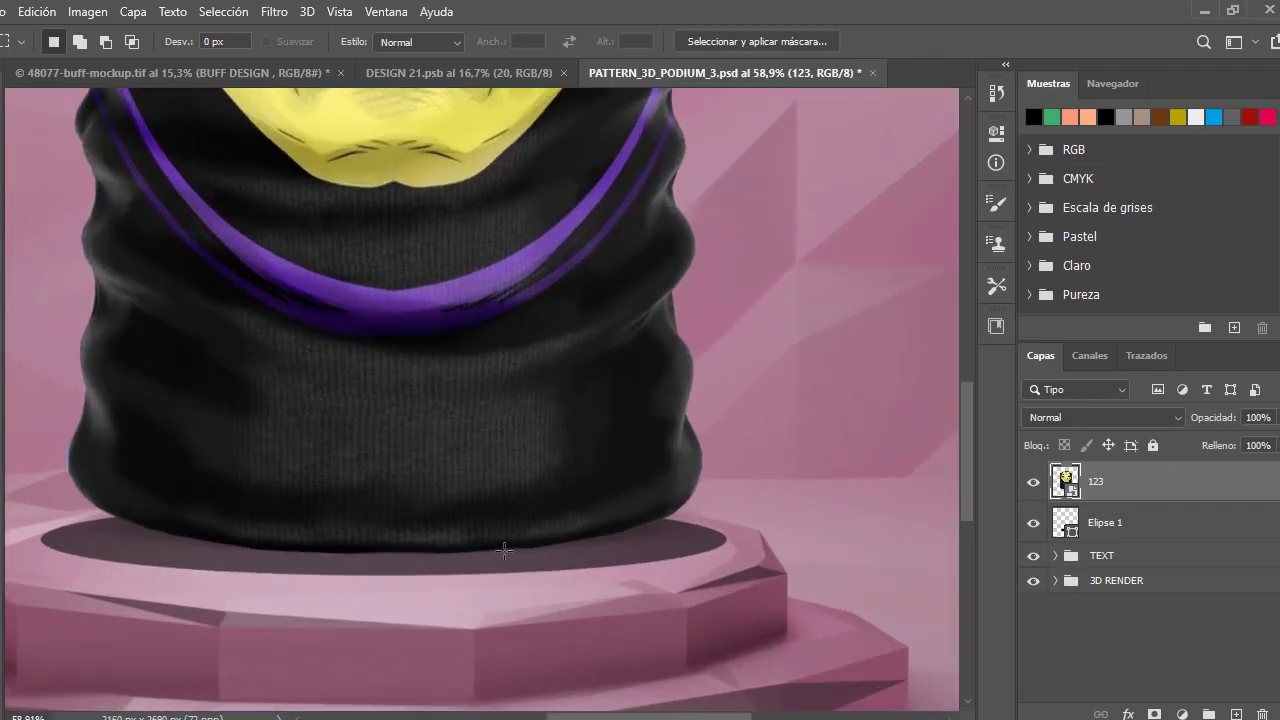
scroll(504, 543, down, 8)
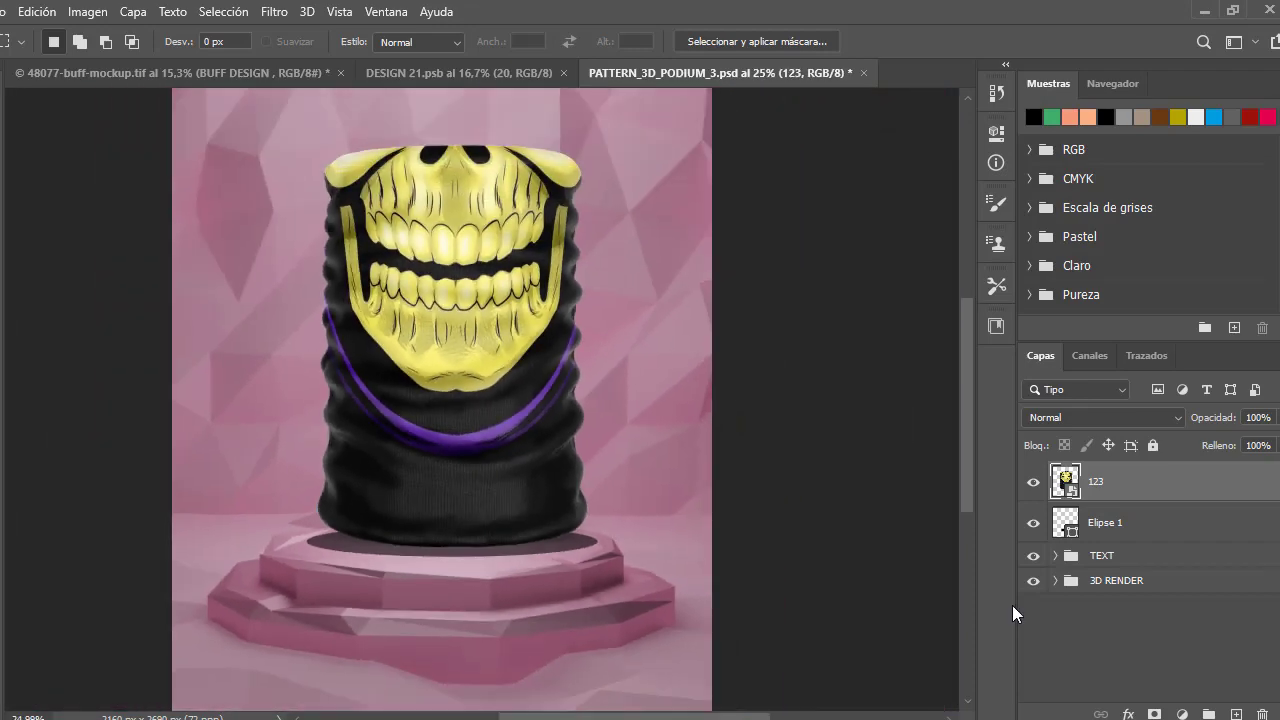
scroll(642, 538, down, 1)
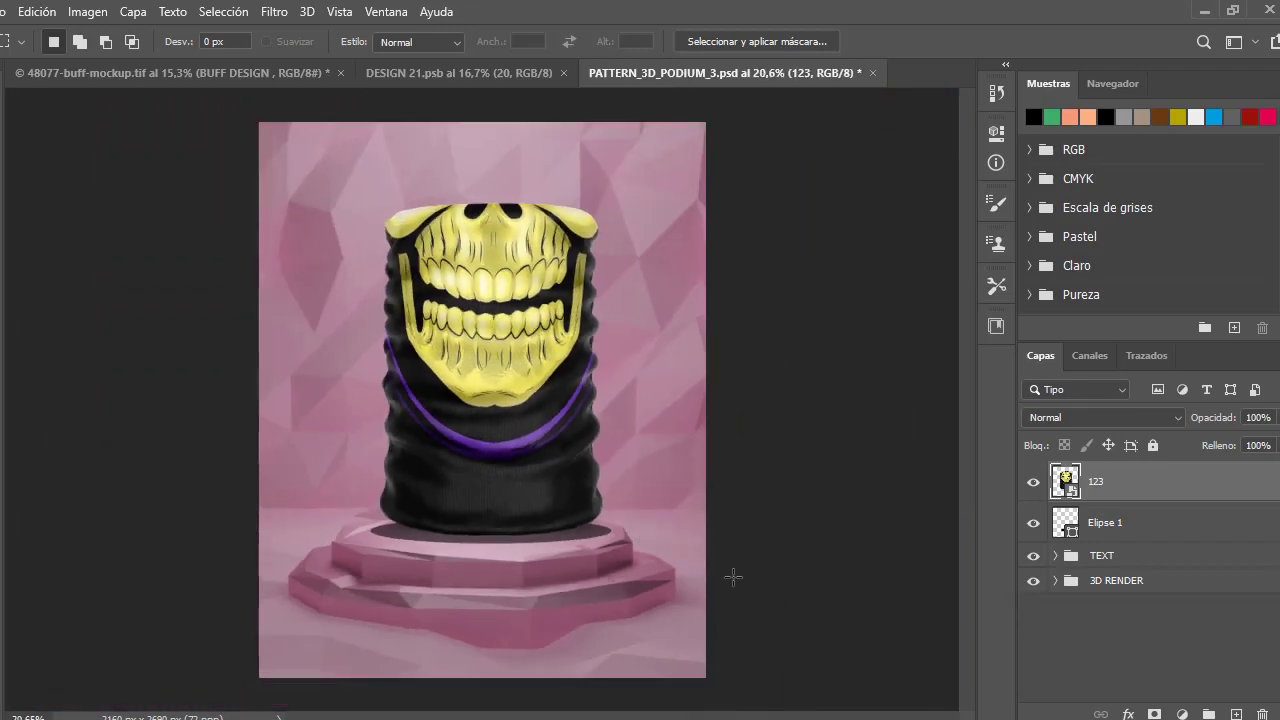
double_click(1070, 522)
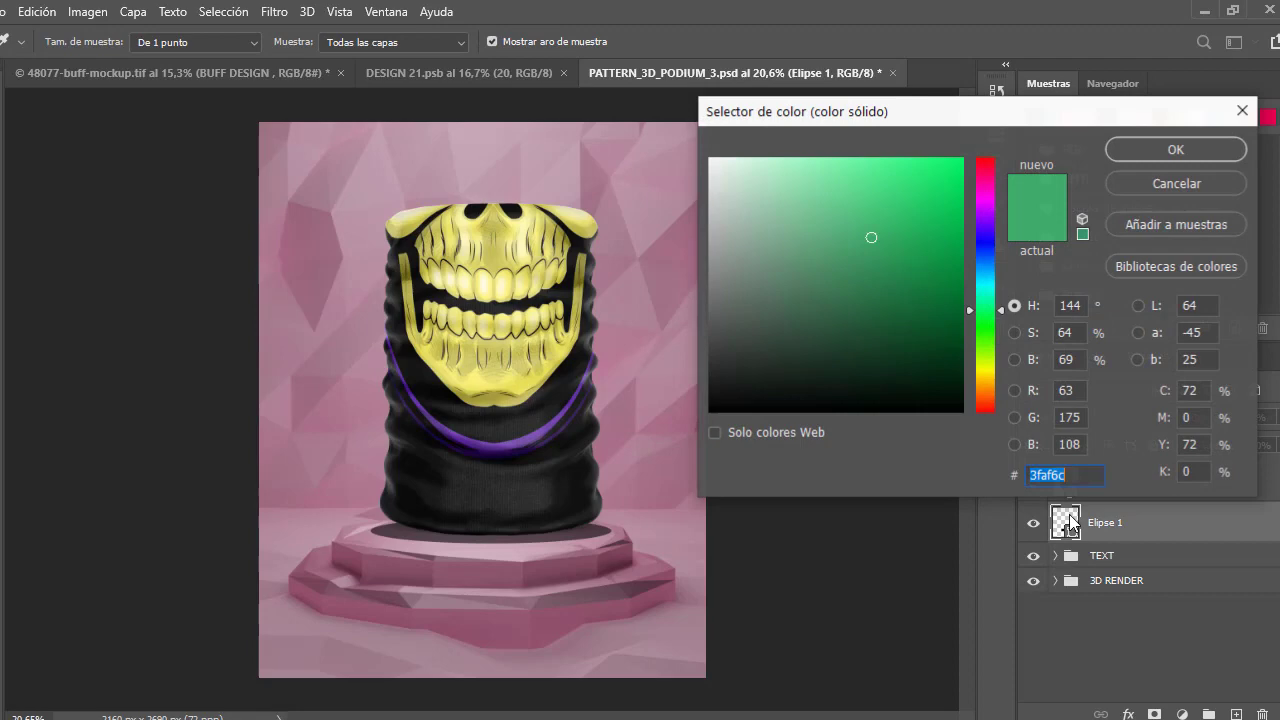
click(1155, 182)
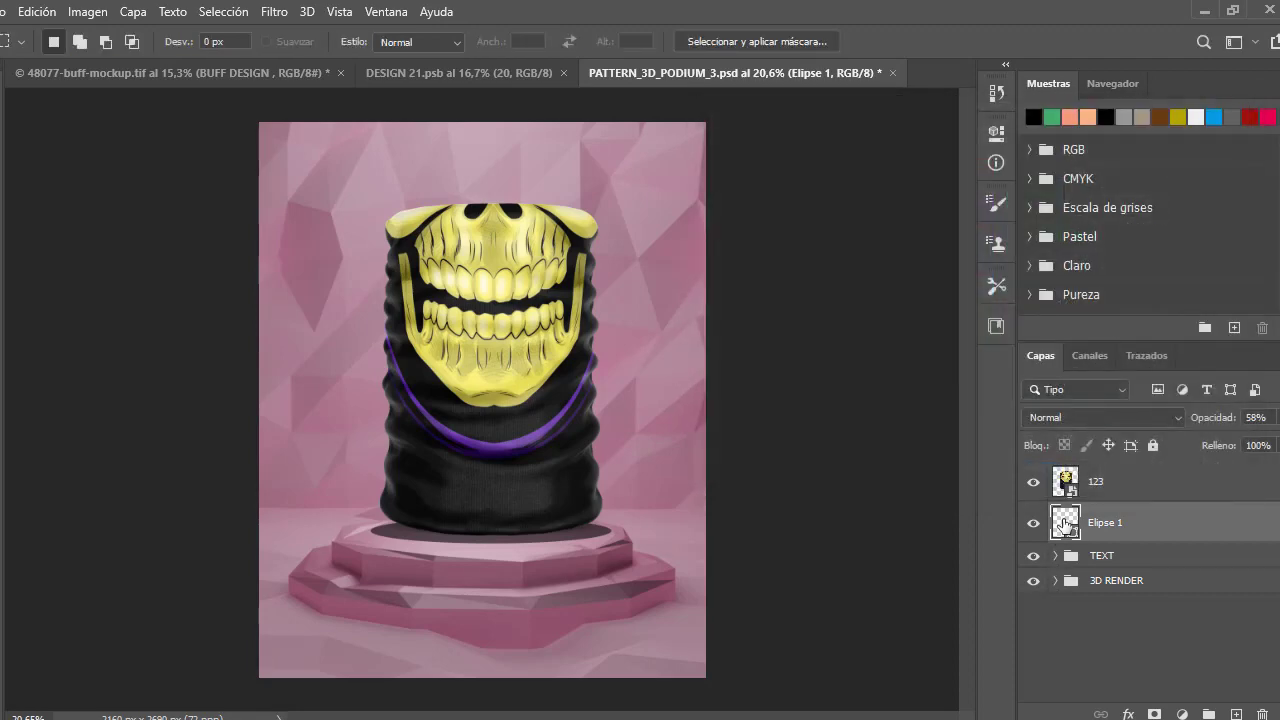
double_click(1064, 522)
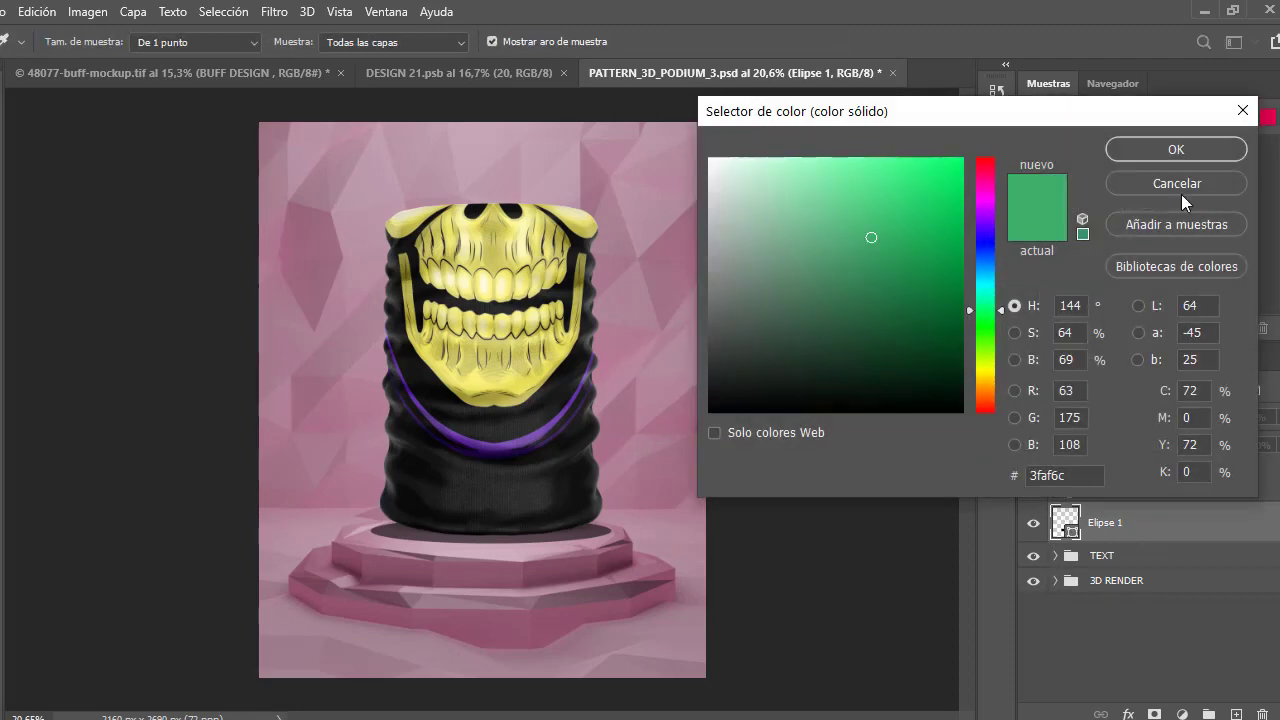
click(1179, 187)
double_click(1062, 522)
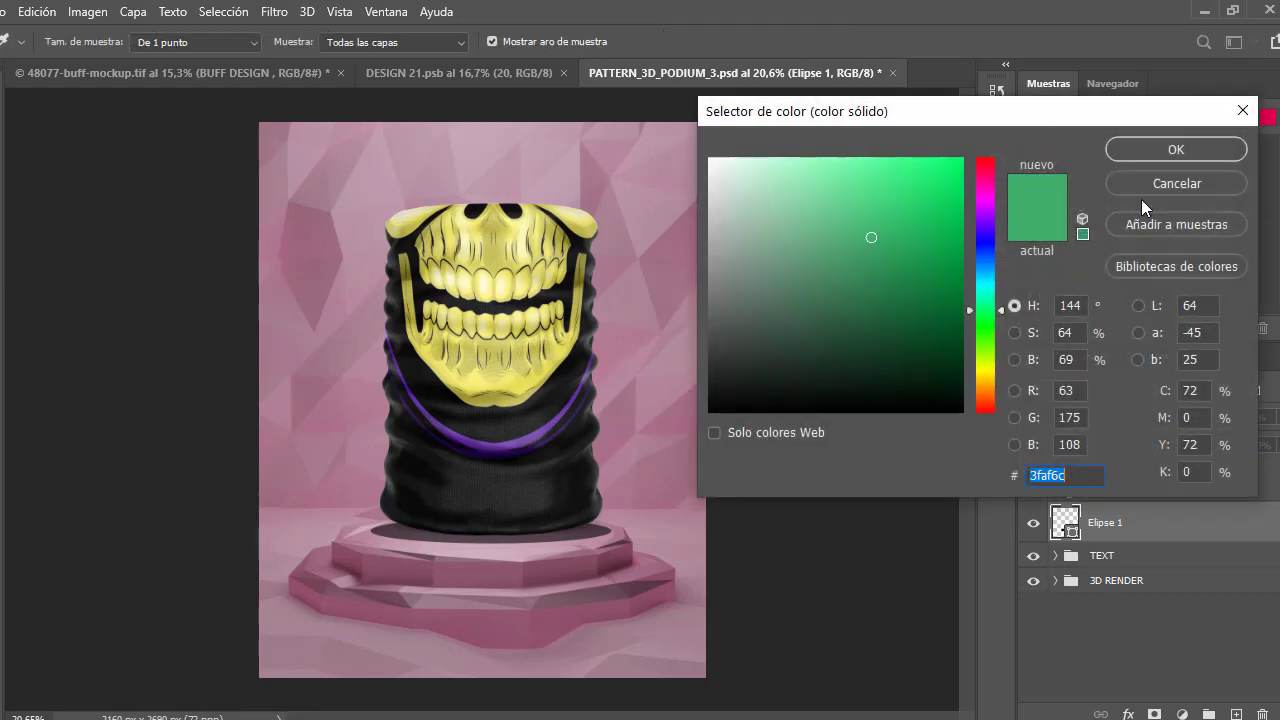
click(1150, 187)
Lower the opacity of the ellipse shadow under the buff to 38%
key(ctrl+t)
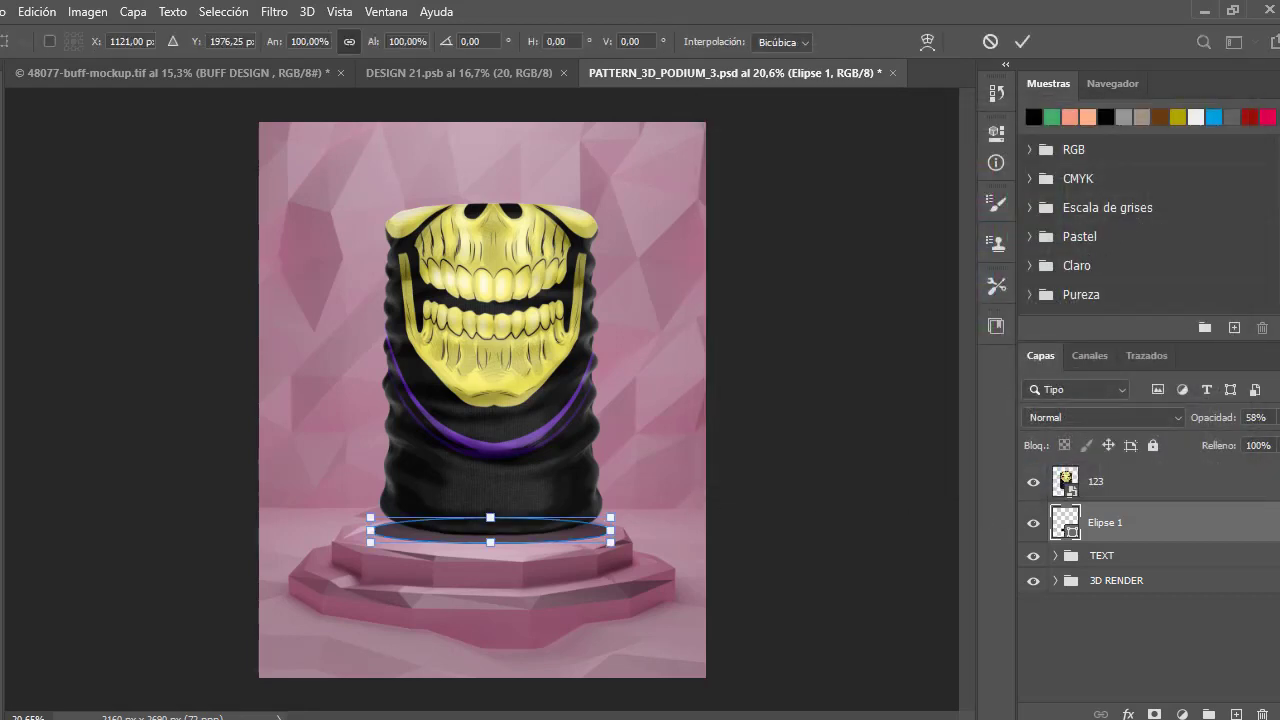
click(1273, 417)
drag(1247, 440, 1229, 441)
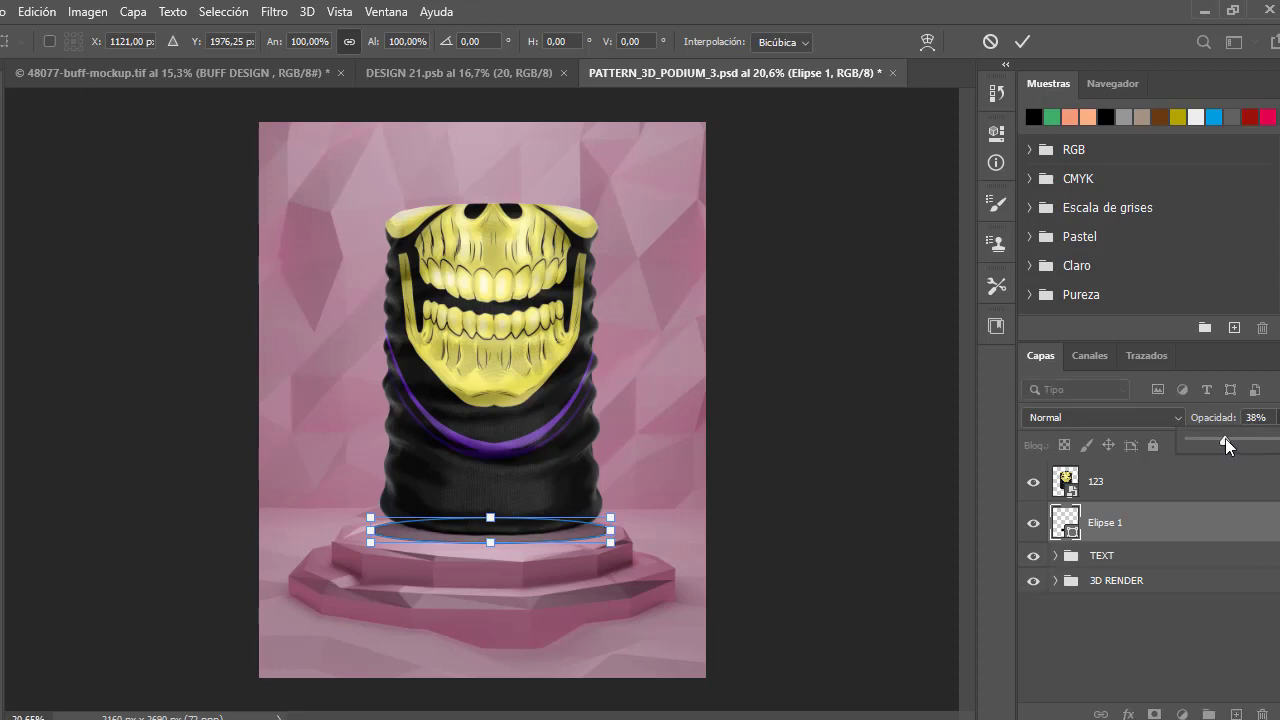
click(1022, 41)
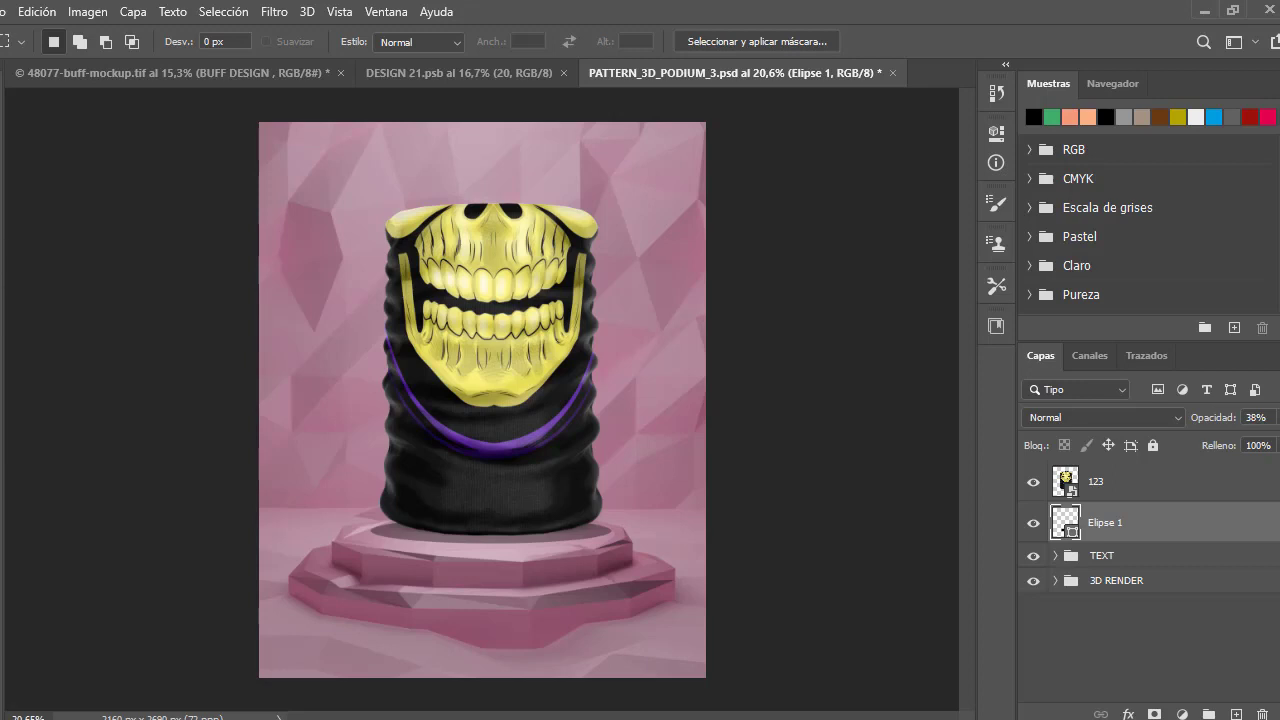
Add the title TUBULAR FABULOSO as a text layer above the buff and commit it
key(t)
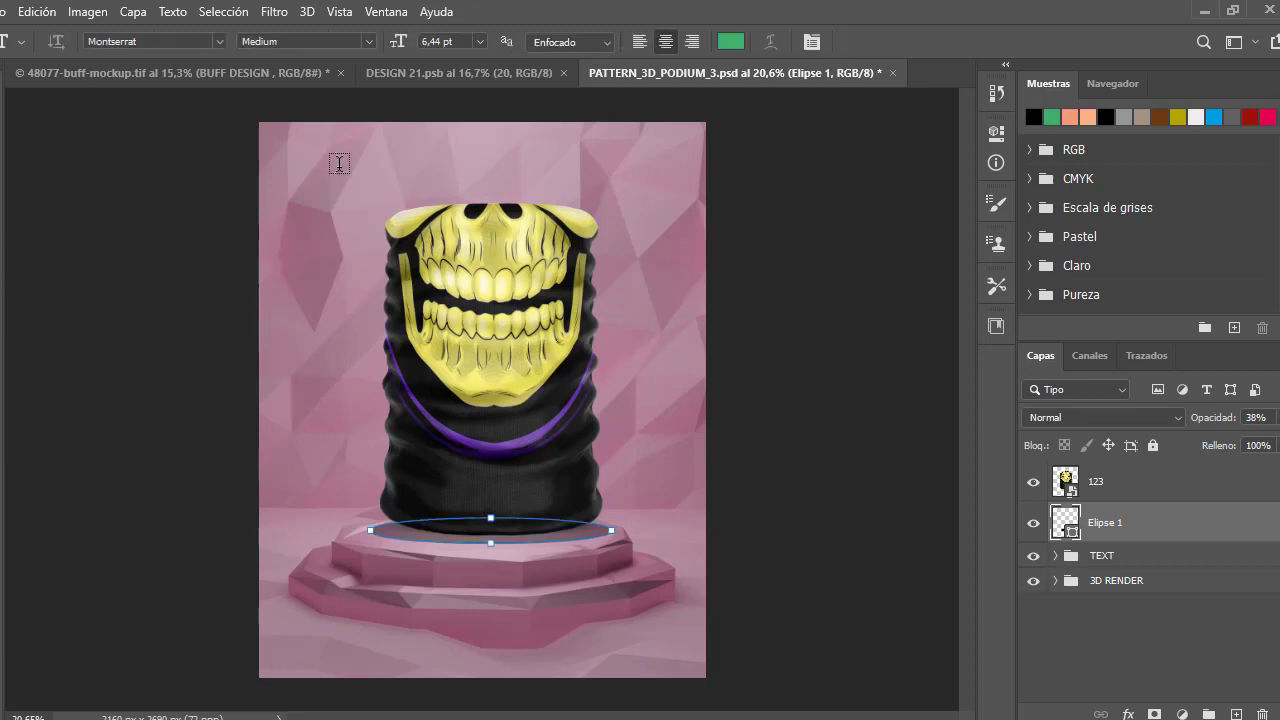
click(339, 163)
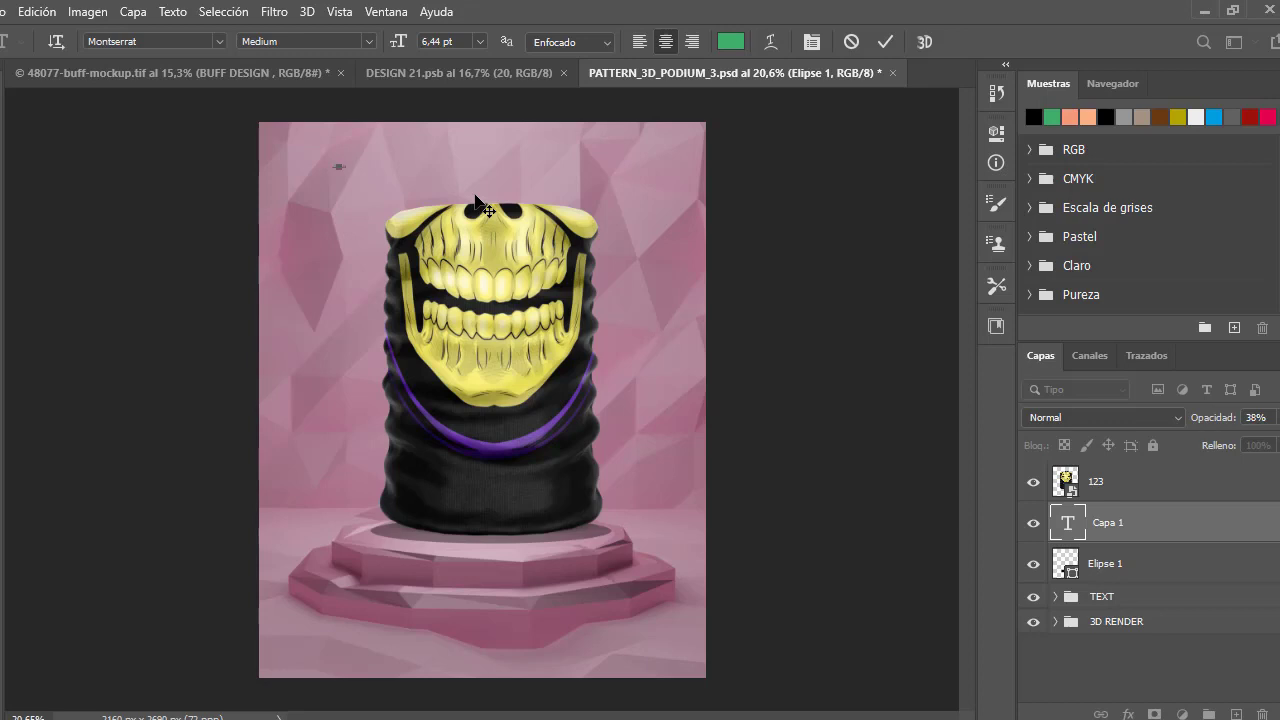
click(885, 41)
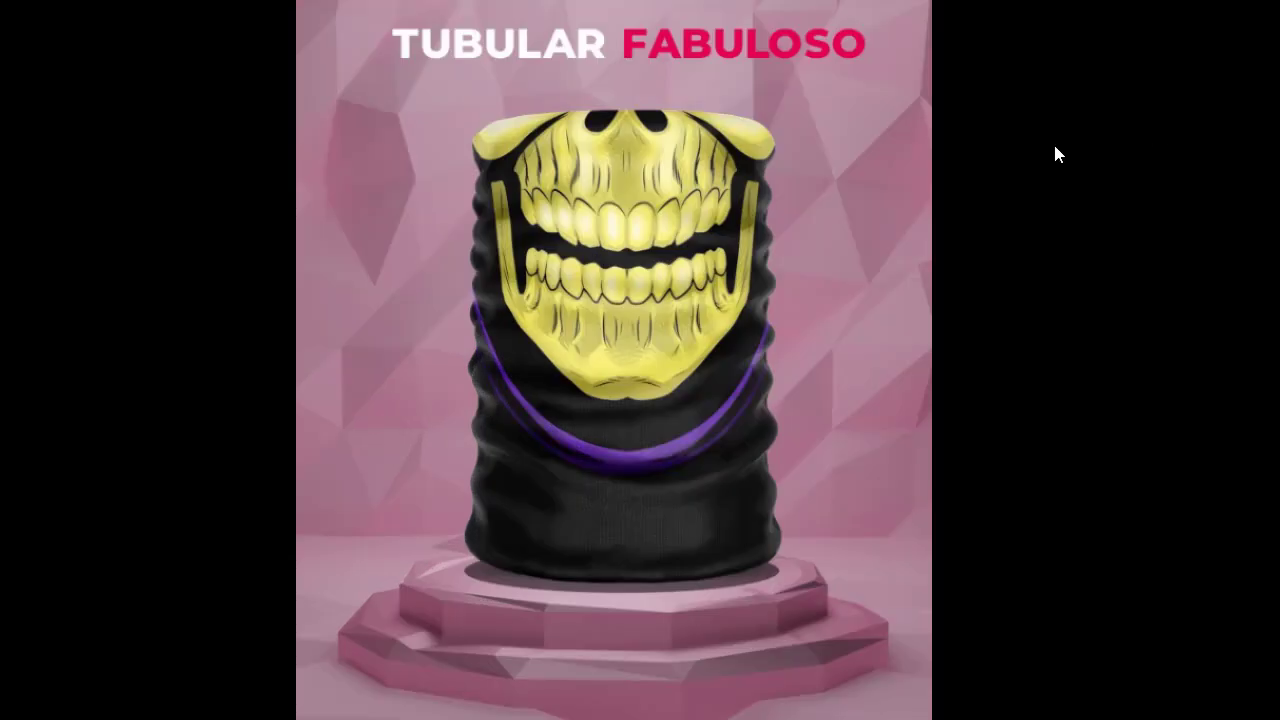